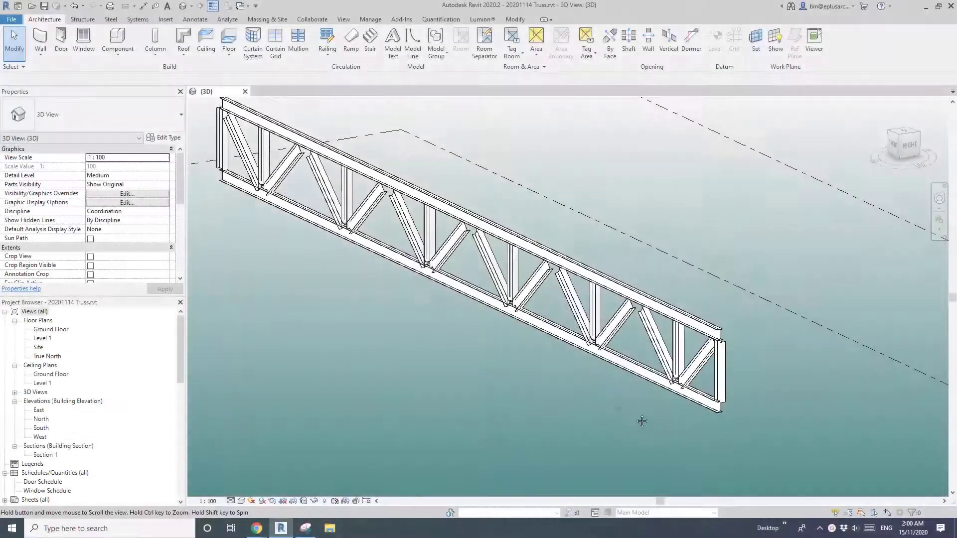
# Step: Compare the end bays of the truss model with the fabricated truss in the reference photo open in Chrome
pyautogui.scroll(5, 694, 373)
pyautogui.scroll(2, 694, 373)
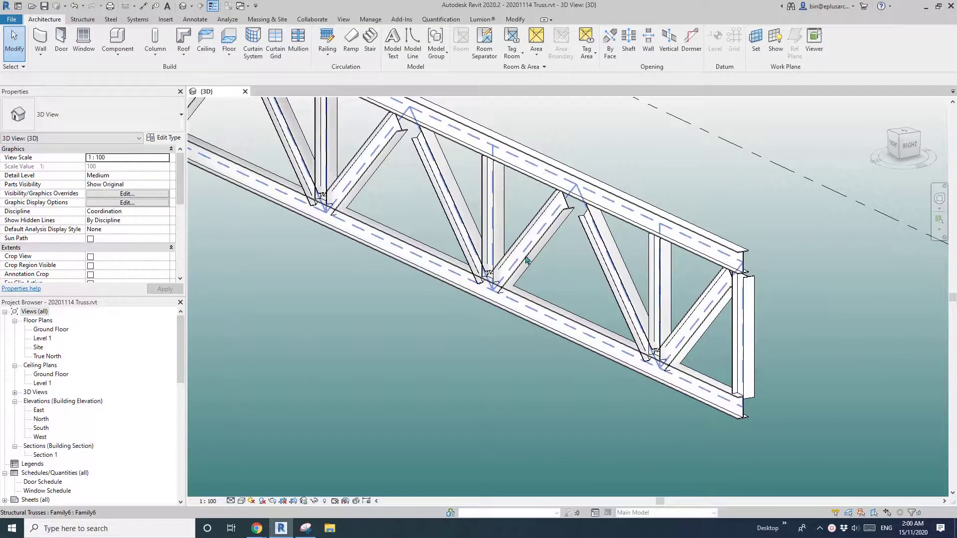
pyautogui.scroll(-3, 498, 359)
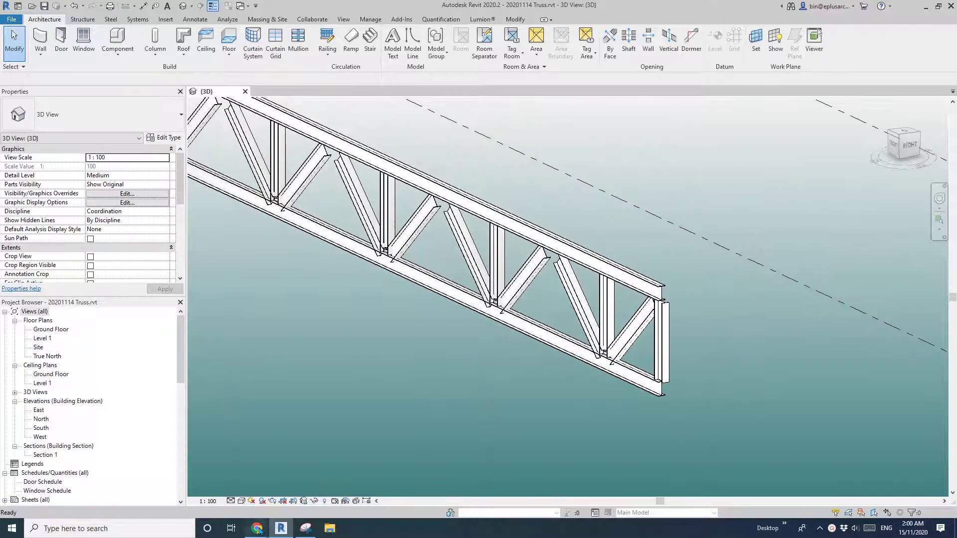
pyautogui.moveTo(259, 531)
pyautogui.click(316, 486)
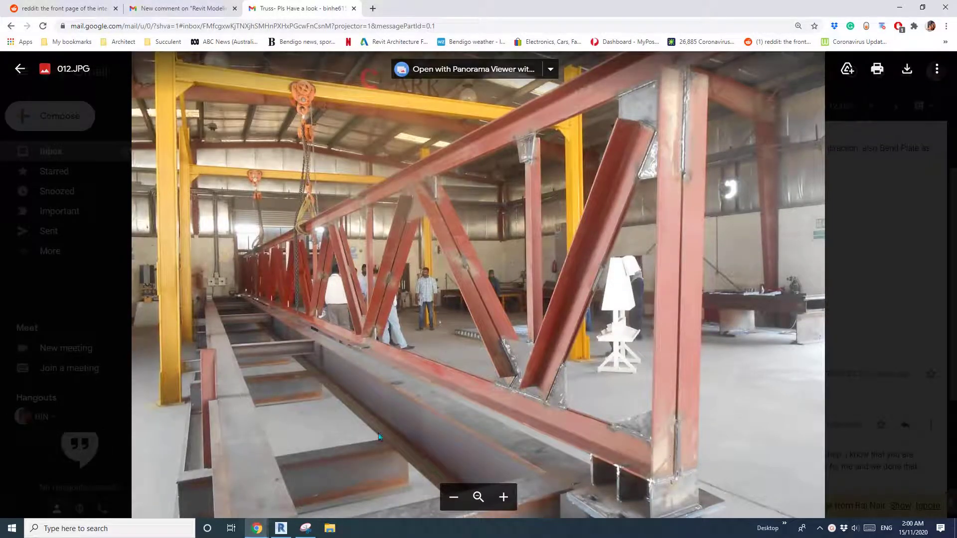
pyautogui.click(281, 528)
pyautogui.scroll(2, 539, 341)
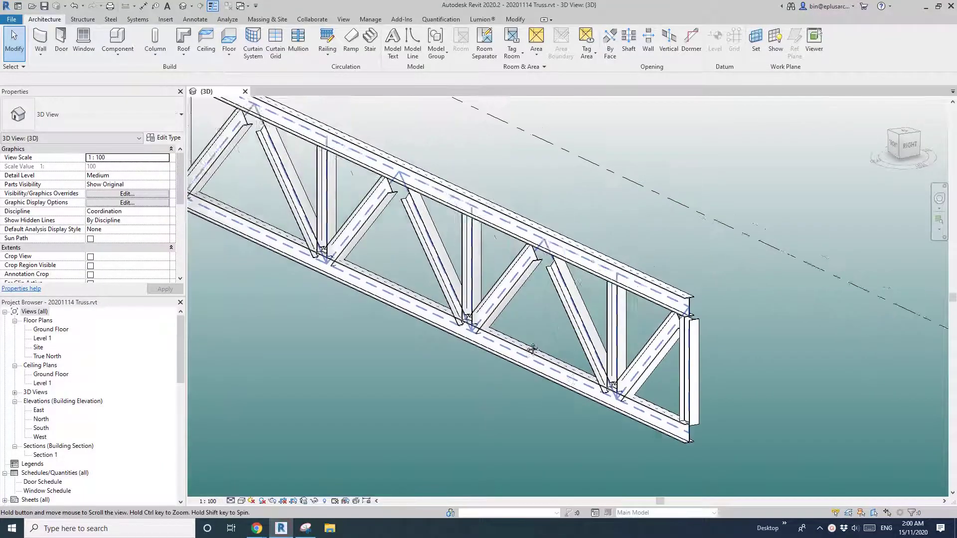
# Step: Start a beam and browse the loadable families to CT (AS 3679_1).rfa under Structural Framing, Steel, Australian Standard
pyautogui.click(81, 20)
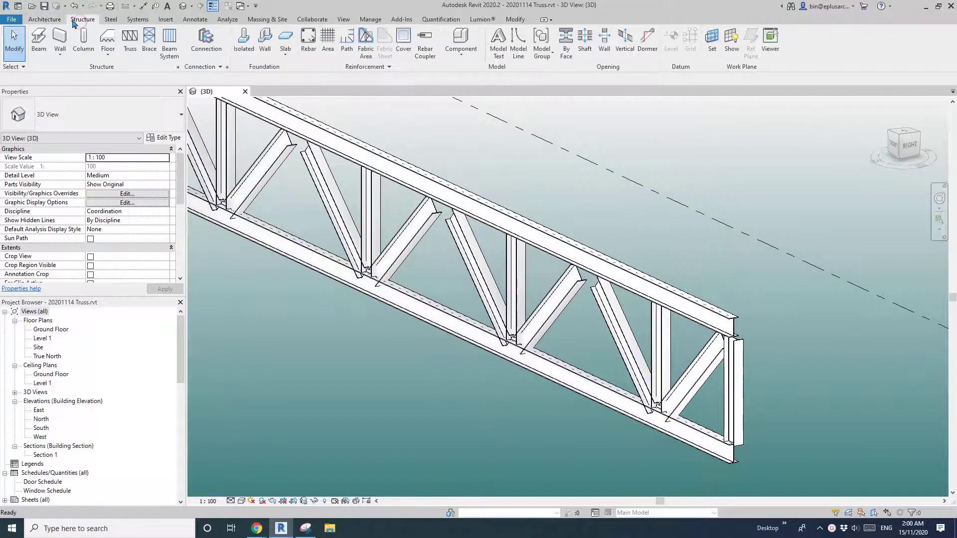
pyautogui.click(42, 43)
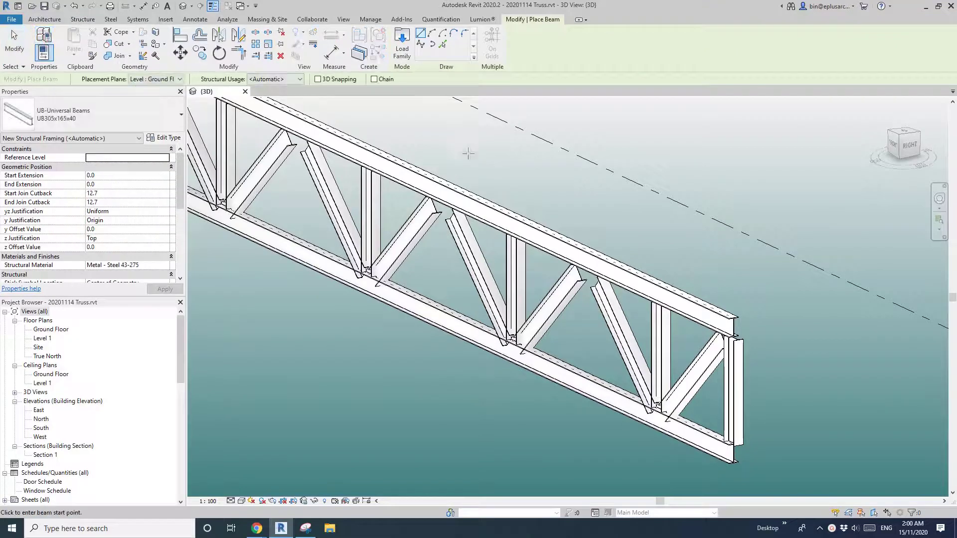
pyautogui.click(403, 48)
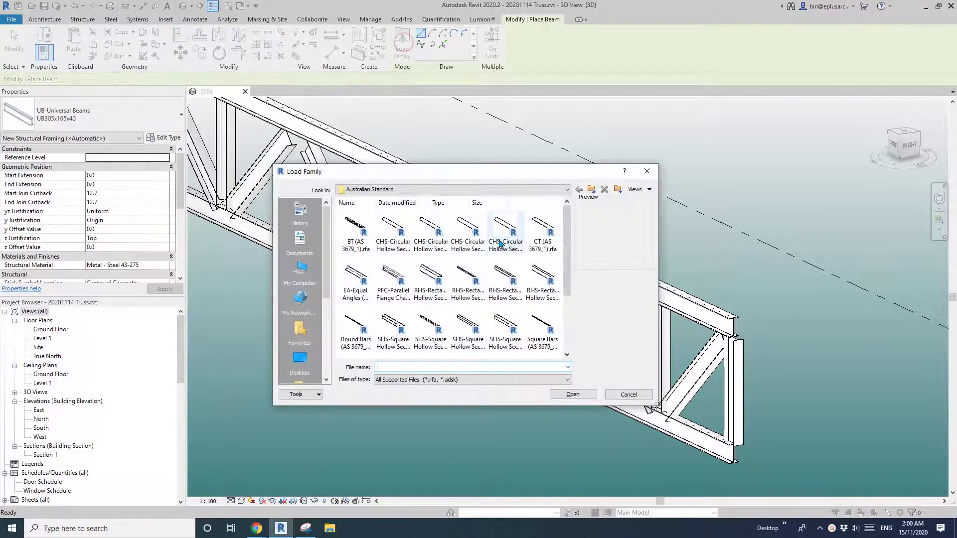
pyautogui.click(592, 190)
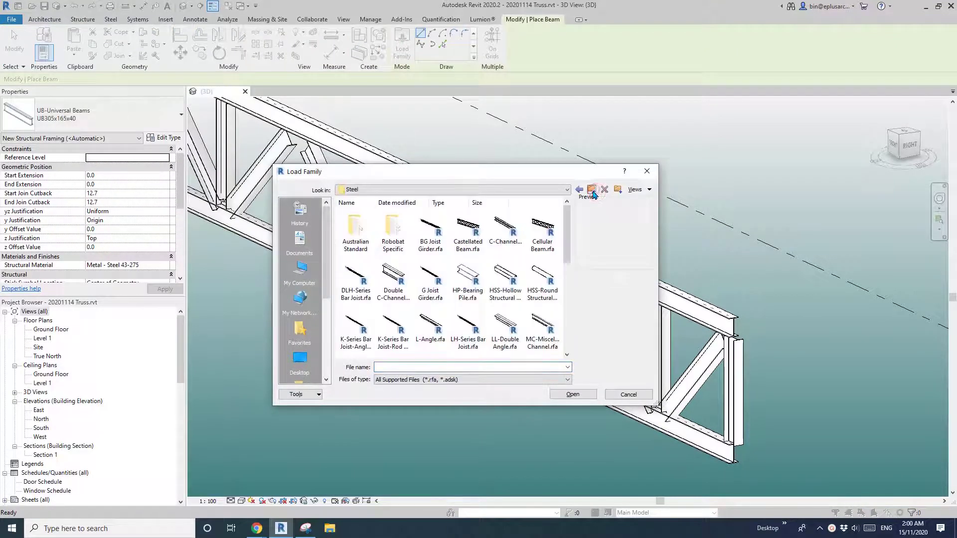
pyautogui.click(591, 189)
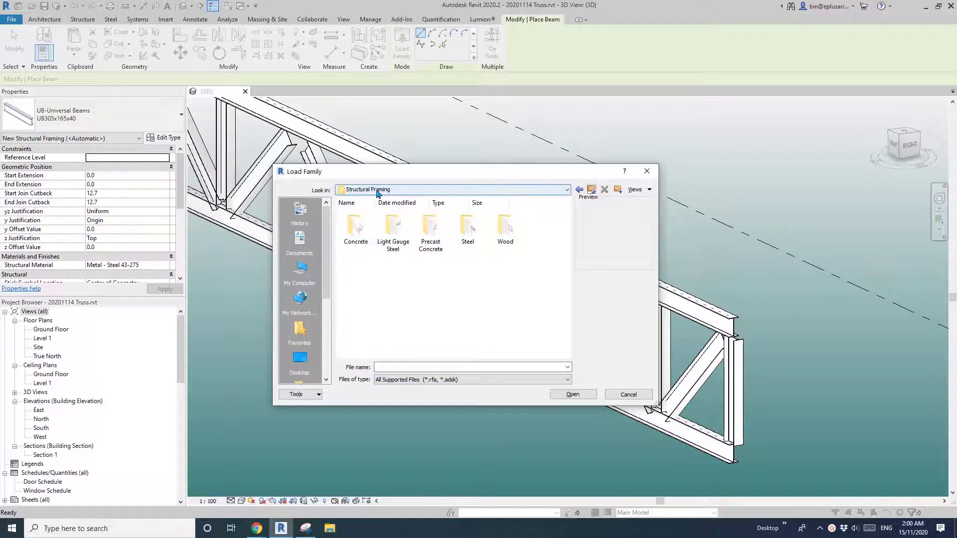
pyautogui.doubleClick(466, 234)
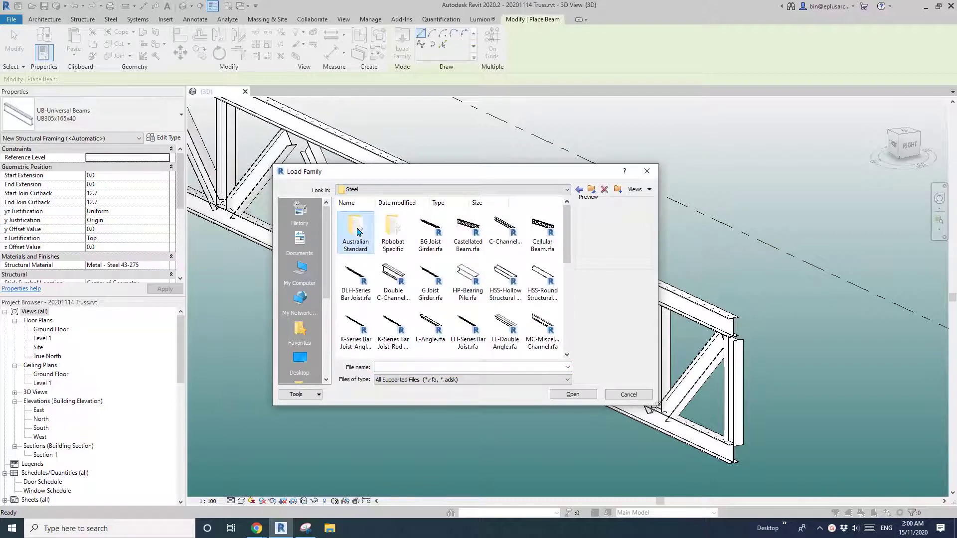
pyautogui.doubleClick(357, 228)
pyautogui.click(543, 236)
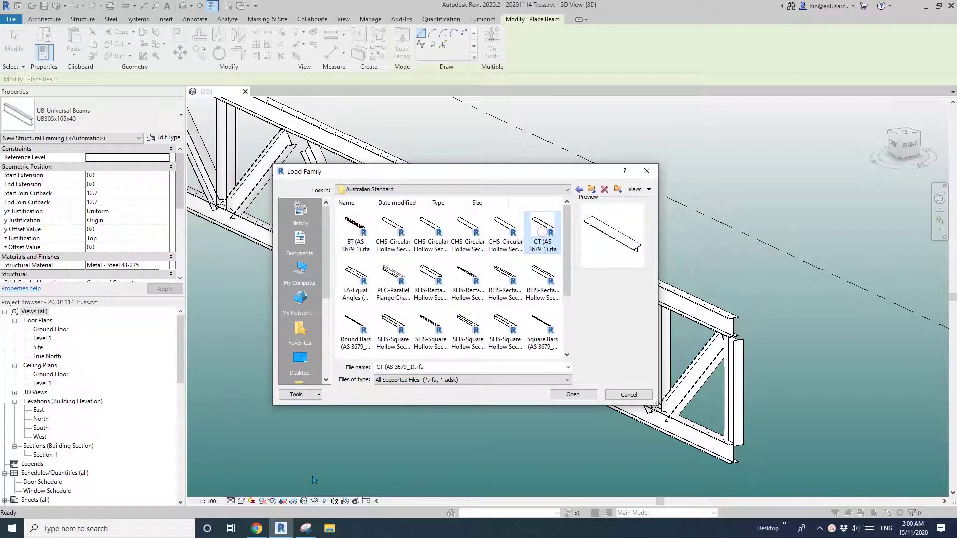
# Step: Switch to Chrome, examine the member profiles in the truss reference photo, and return to Revit
pyautogui.moveTo(256, 528)
pyautogui.click(307, 496)
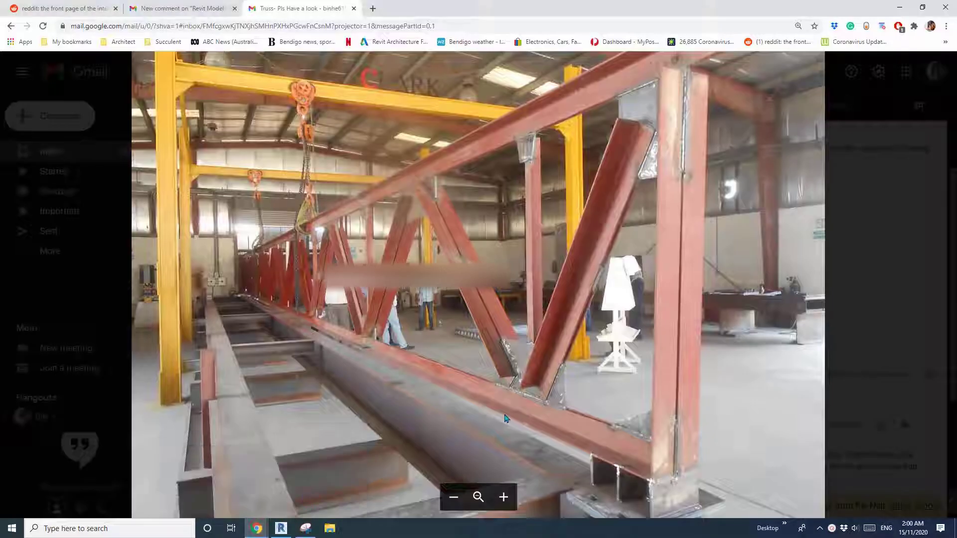
pyautogui.moveTo(667, 149)
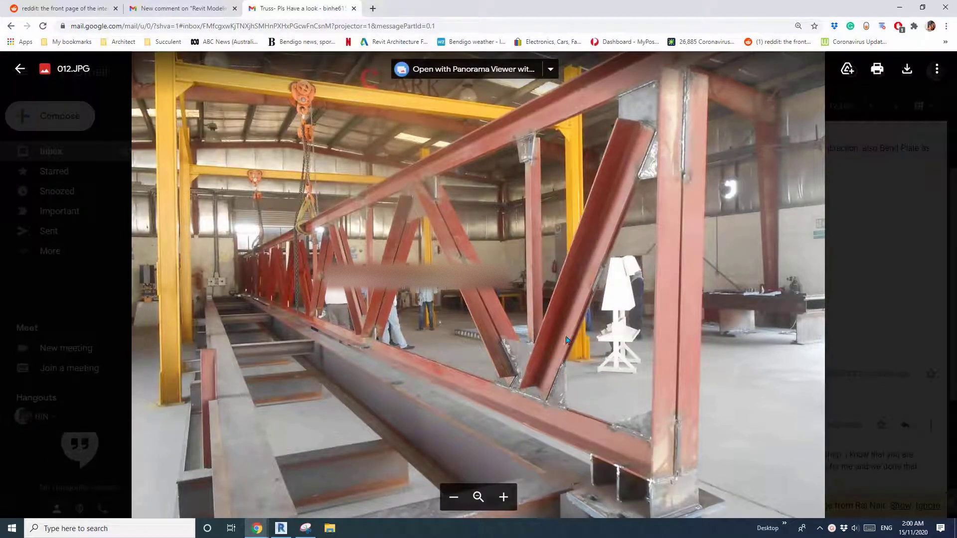
pyautogui.hotkey('alt', 'Tab')
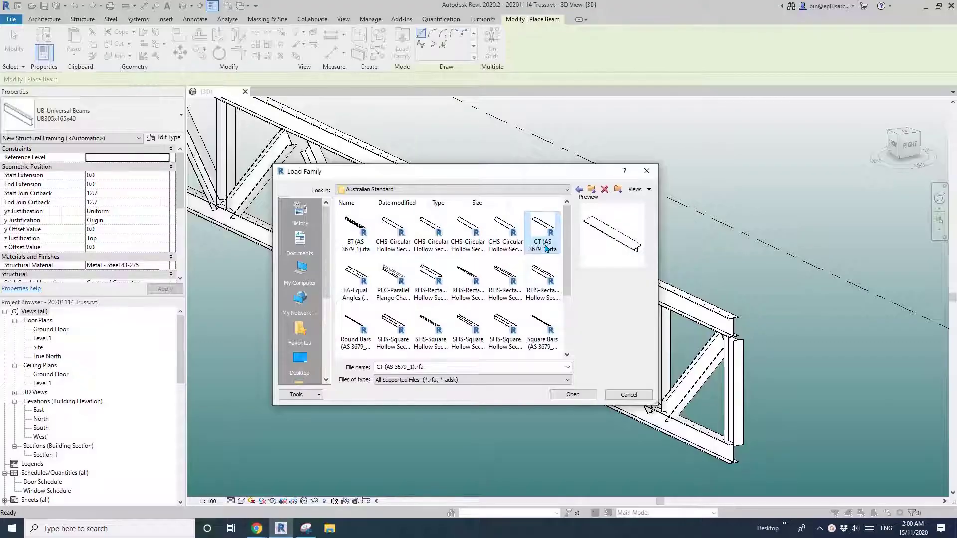
# Step: Load the CT (AS 3679_1) family with type 100CT29.8 without placing a beam
pyautogui.doubleClick(542, 238)
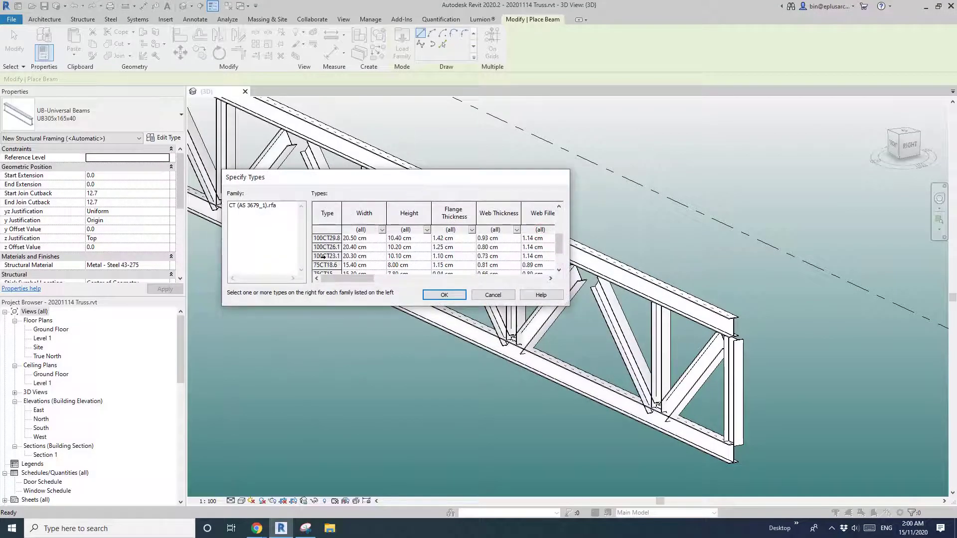
pyautogui.click(326, 240)
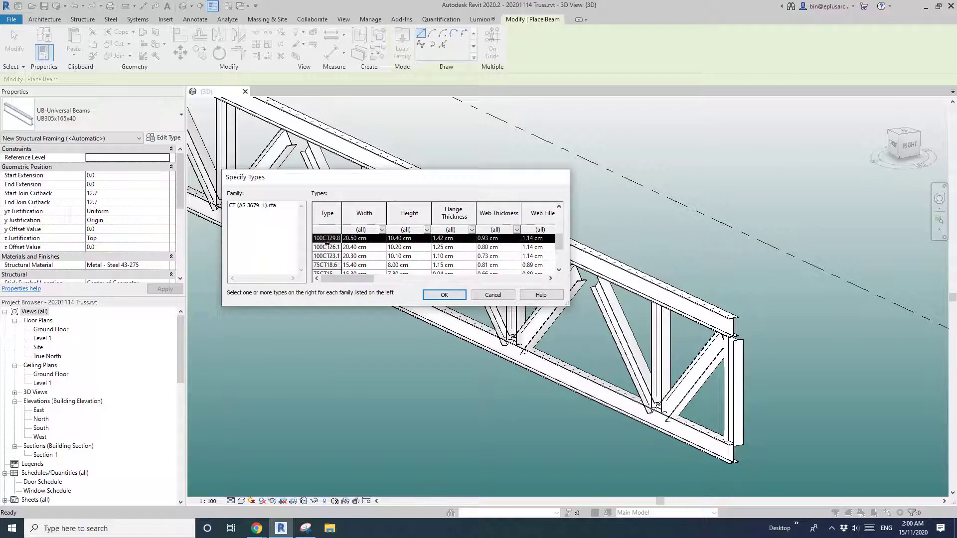
pyautogui.click(449, 298)
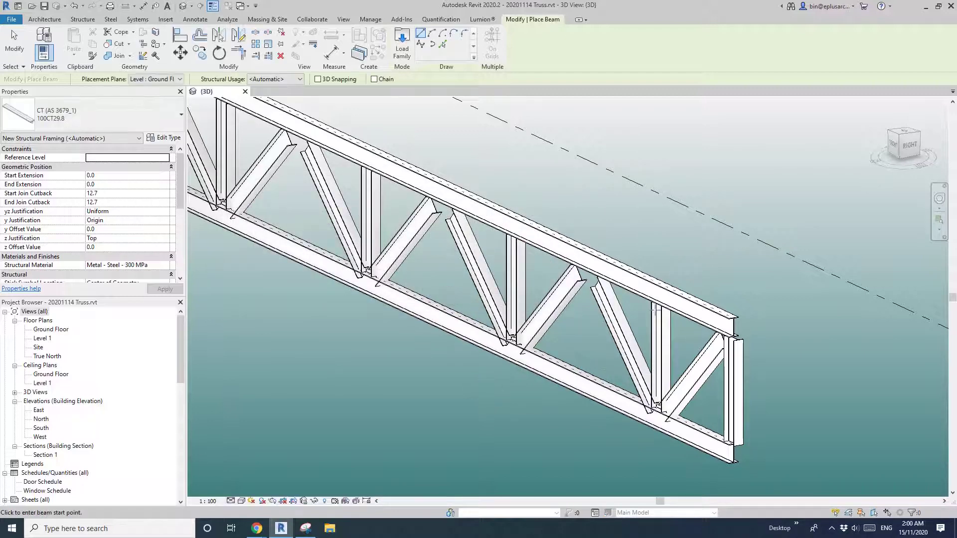
pyautogui.press('Escape')
pyautogui.press('Escape')
# Step: Set the structural framing type of the truss's top chords to CT (AS 3679_1):100CT29.8 in its type properties
pyautogui.click(650, 298)
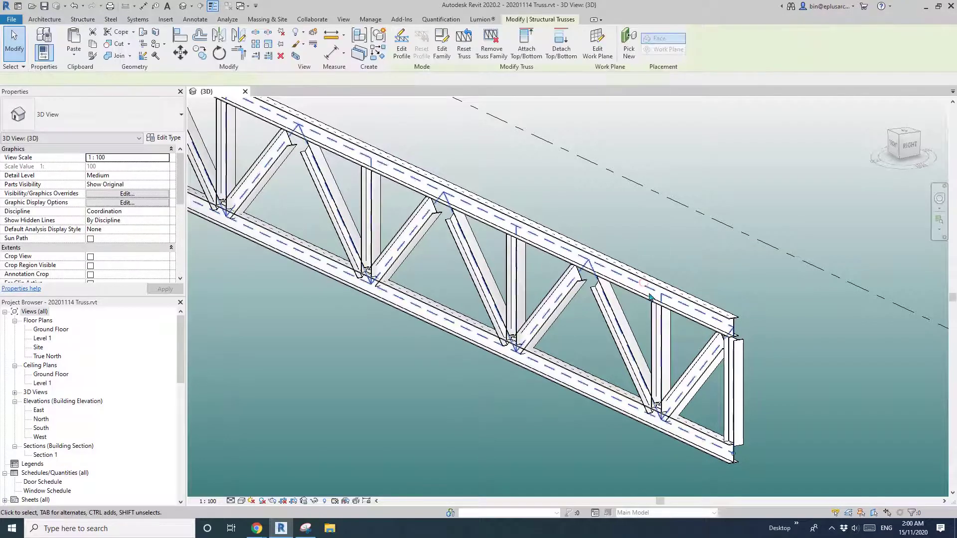
pyautogui.click(163, 141)
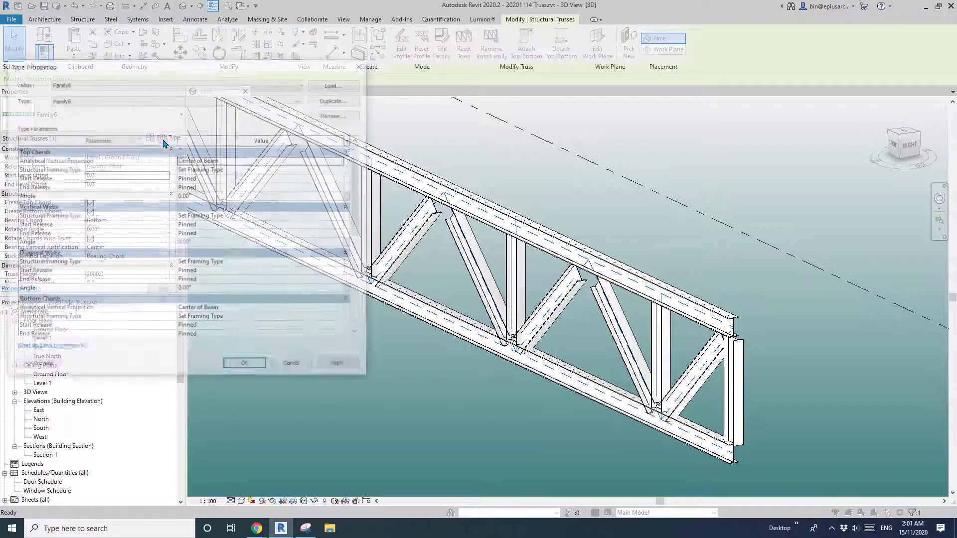
pyautogui.click(278, 169)
pyautogui.click(343, 169)
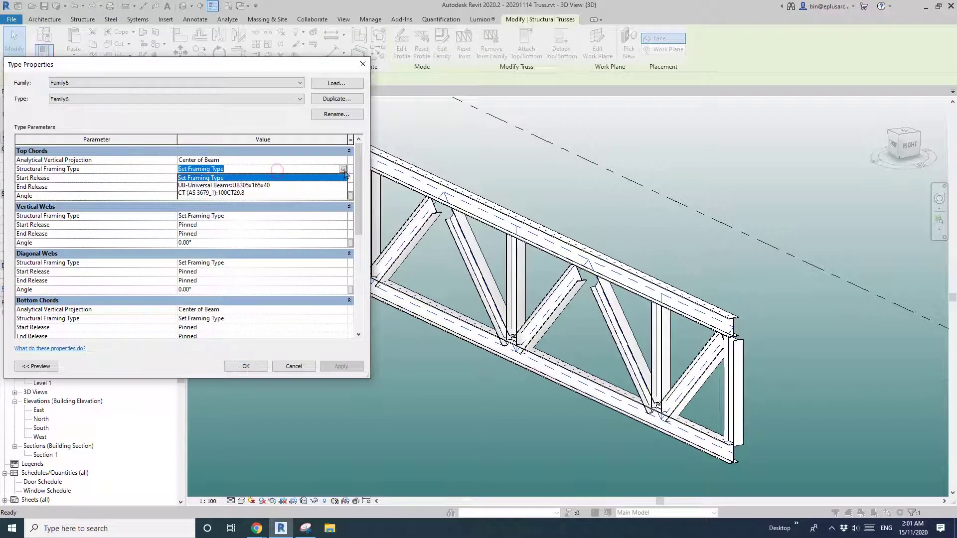
pyautogui.click(230, 193)
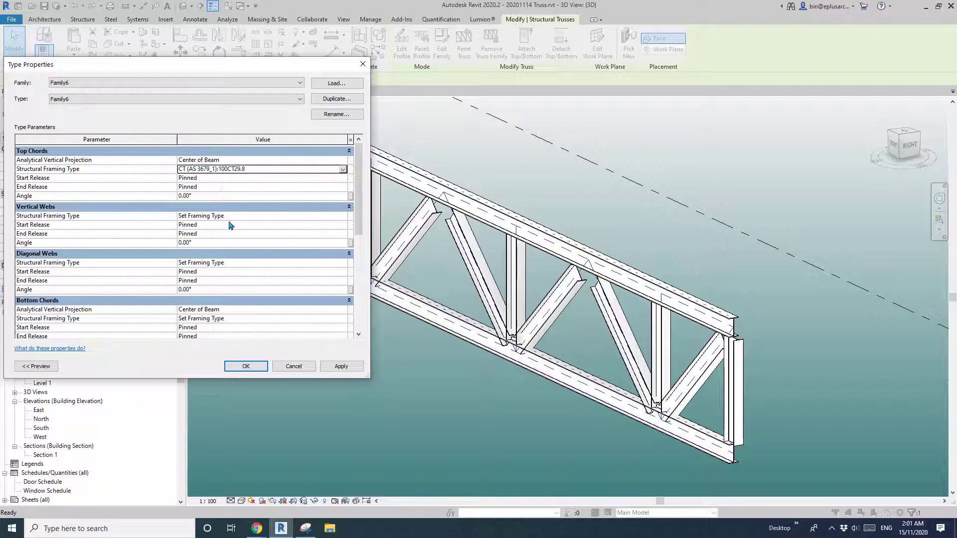
# Step: Assign CT (AS 3679_1):100CT29.8 as the structural framing type of the vertical webs and diagonal webs
pyautogui.click(259, 216)
pyautogui.click(259, 216)
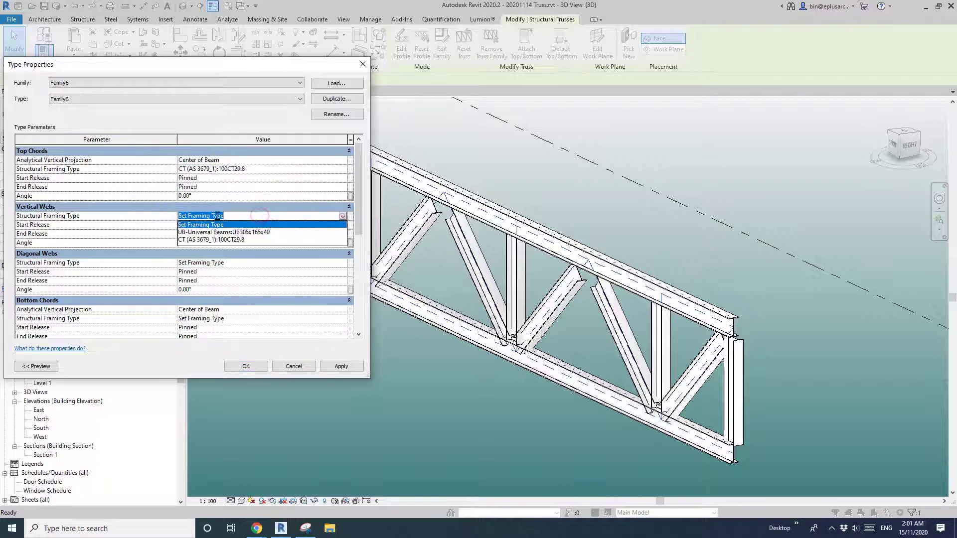
pyautogui.click(218, 240)
pyautogui.click(285, 263)
pyautogui.click(343, 265)
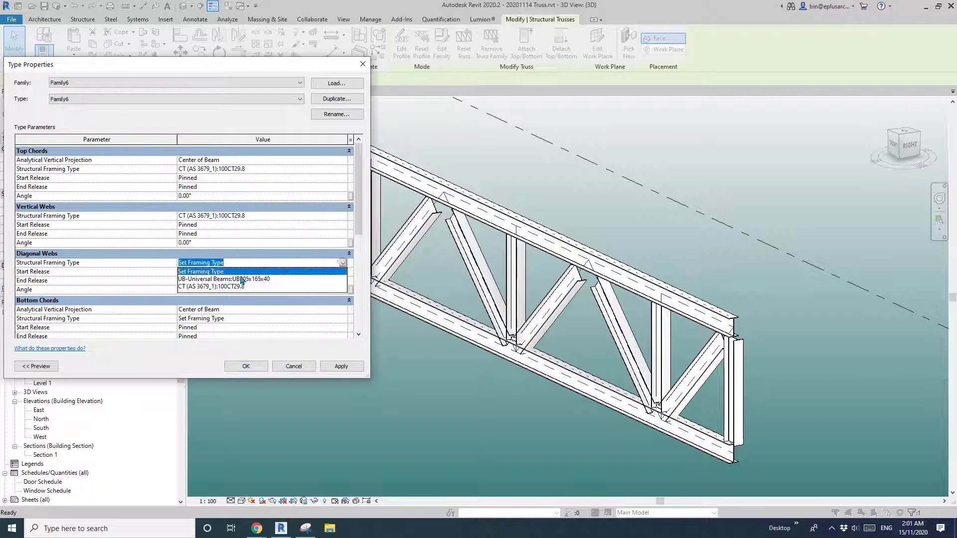
pyautogui.click(240, 284)
# Step: Set the bottom chords' structural framing type to CT (AS 3679_1):100CT29.8, accept the type properties and deselect the truss
pyautogui.click(255, 321)
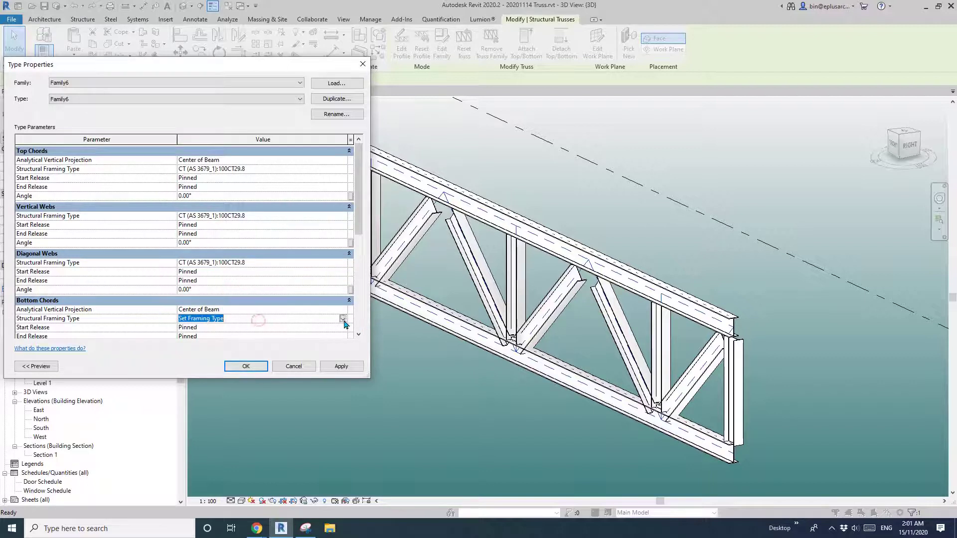
pyautogui.click(343, 320)
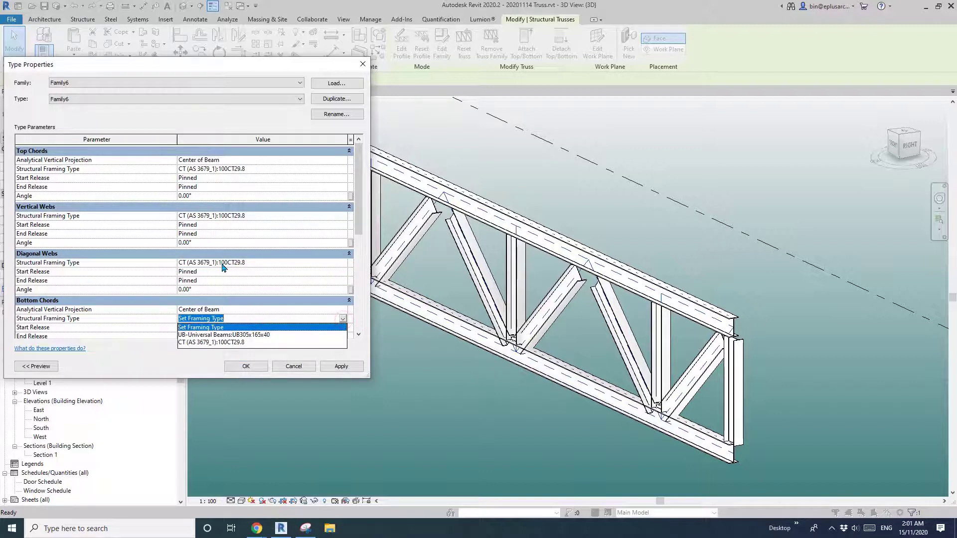
pyautogui.click(240, 342)
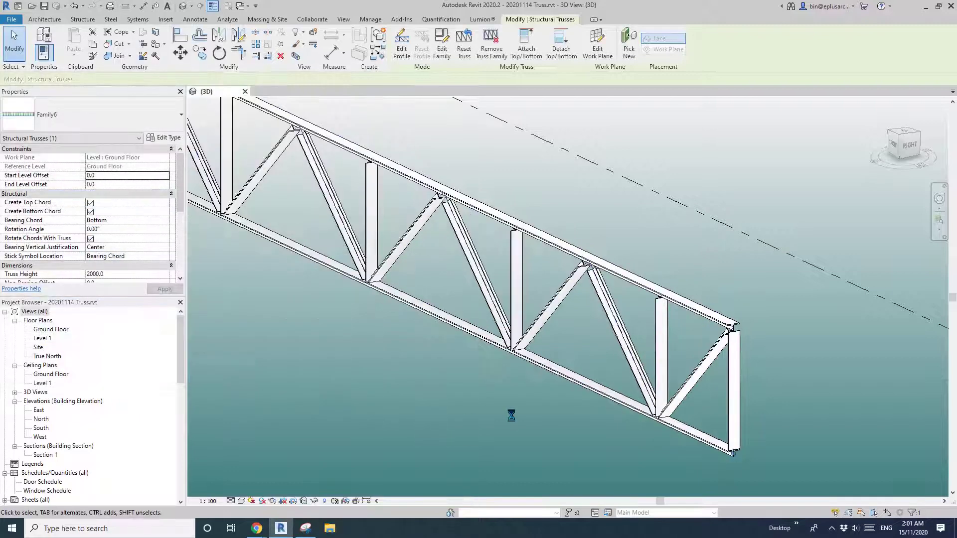
pyautogui.scroll(4, 508, 410)
pyautogui.click(676, 398)
# Step: Set the bottom chords' angle to 180° in the truss type properties and apply the change
pyautogui.moveTo(603, 385); pyautogui.dragTo(625, 400, button='middle')
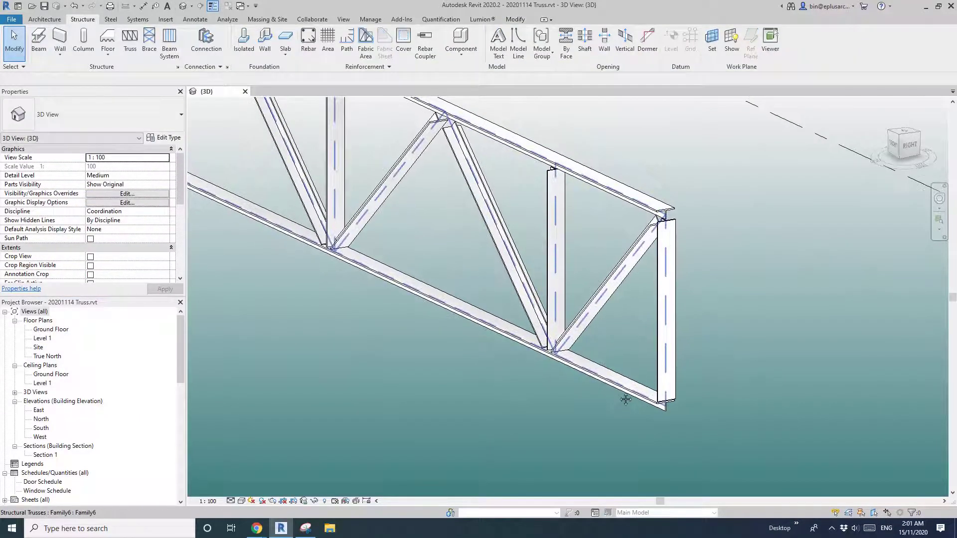
pyautogui.scroll(2, 627, 397)
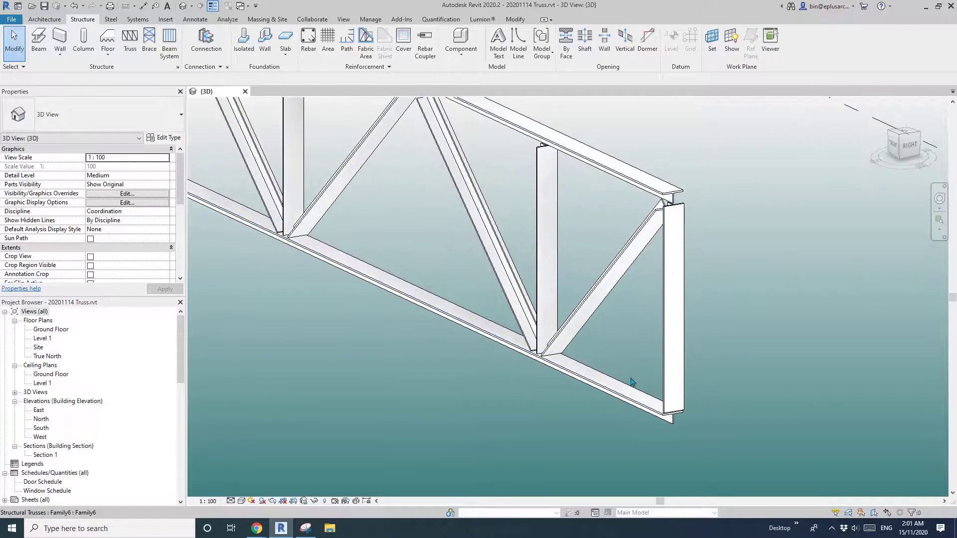
pyautogui.click(589, 304)
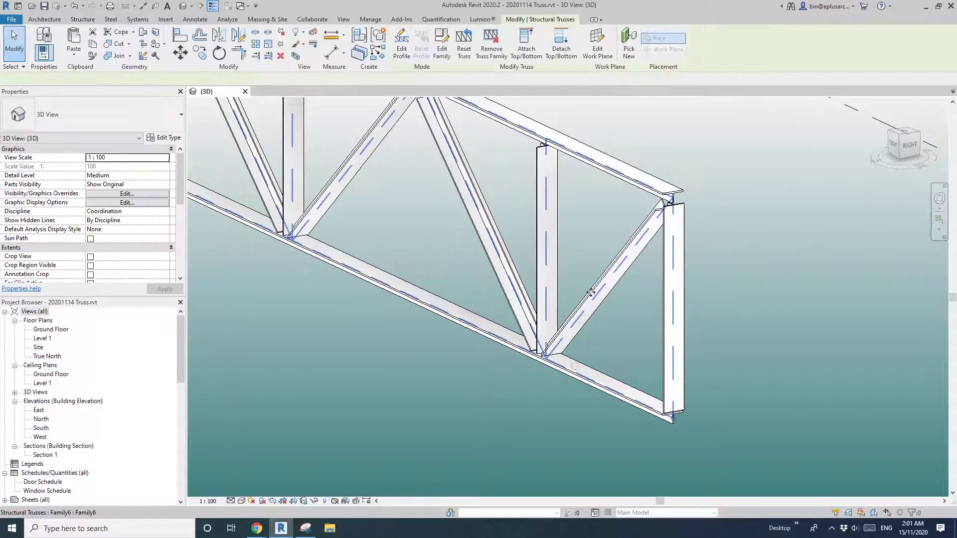
pyautogui.click(164, 137)
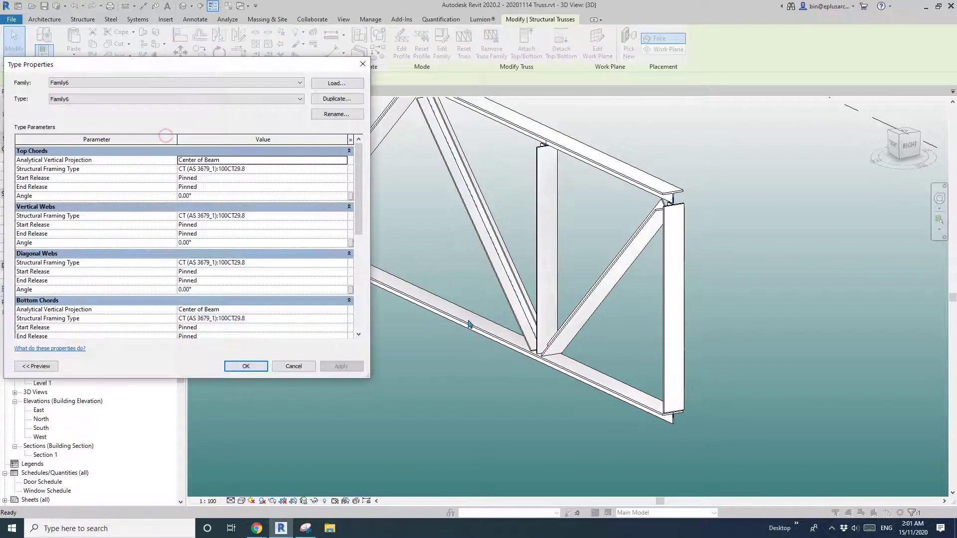
pyautogui.scroll(-7, 361, 278)
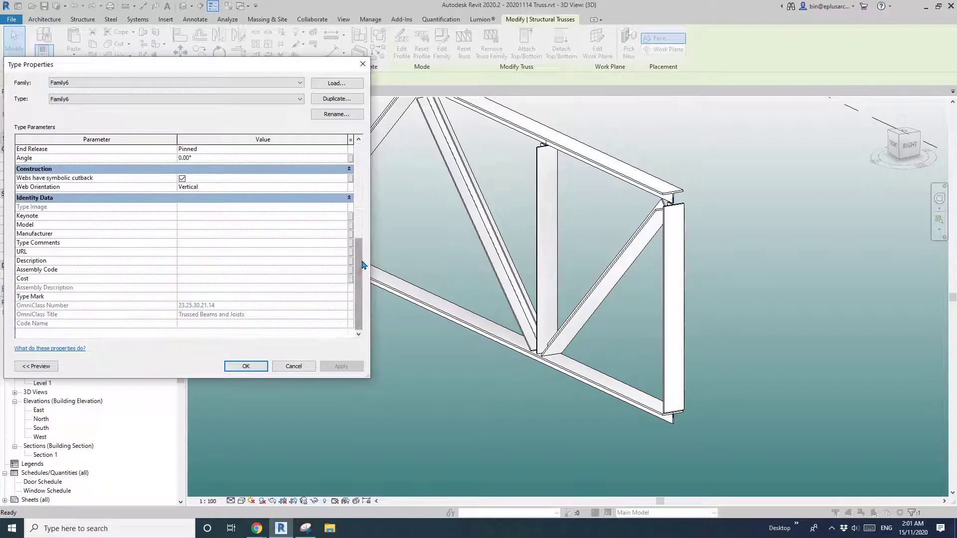
pyautogui.scroll(3, 360, 278)
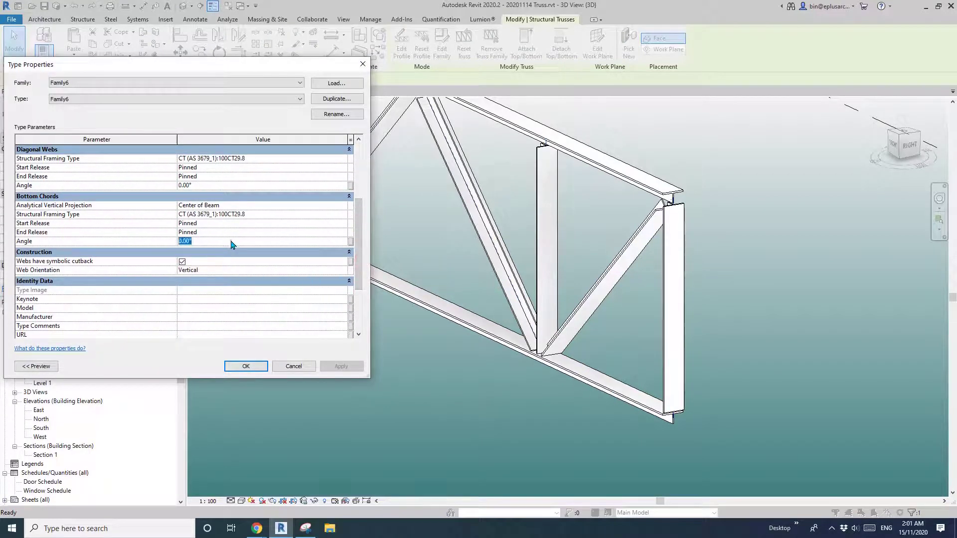
pyautogui.click(349, 369)
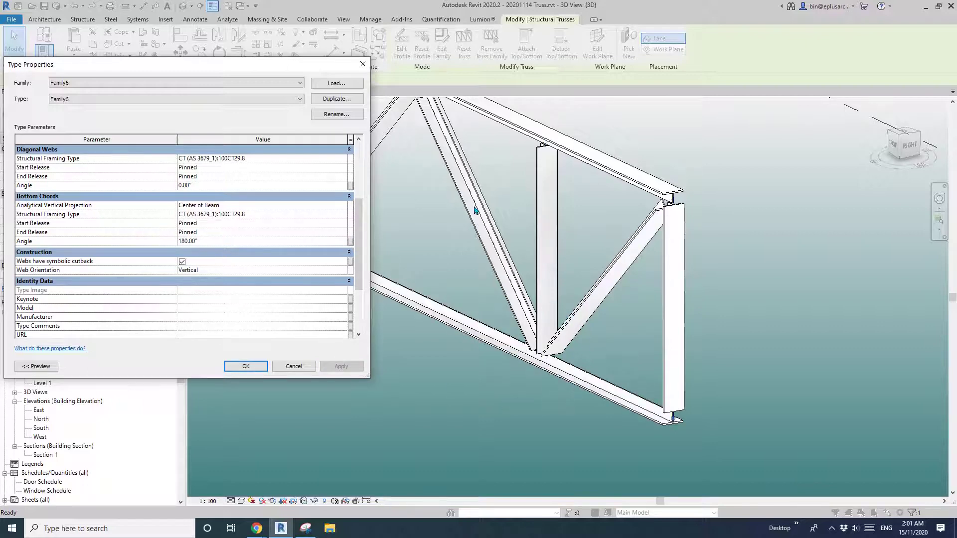
# Step: Check the reference photo in Chrome, return to Revit and set the truss type's diagonal webs angle to 180°
pyautogui.moveTo(257, 527)
pyautogui.click(335, 485)
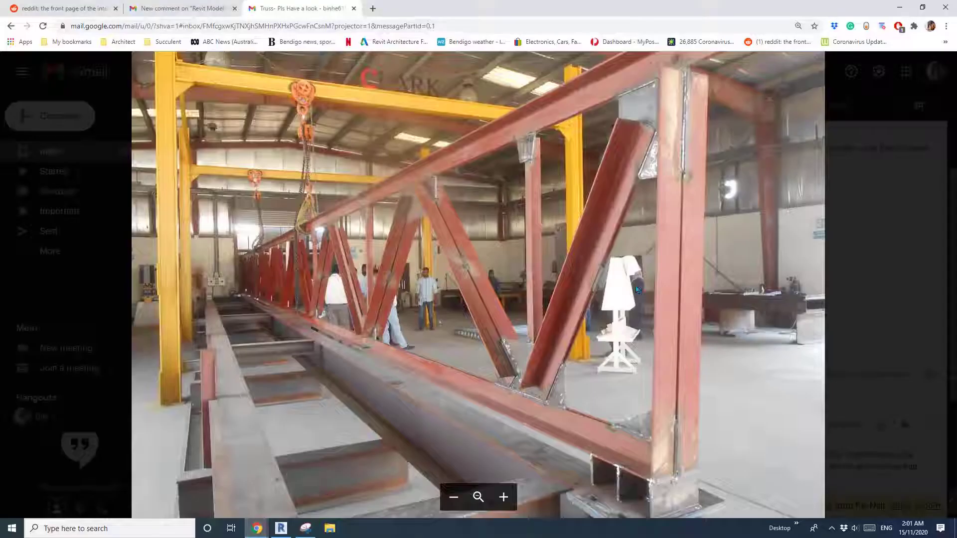
pyautogui.click(281, 529)
pyautogui.scroll(2, 359, 239)
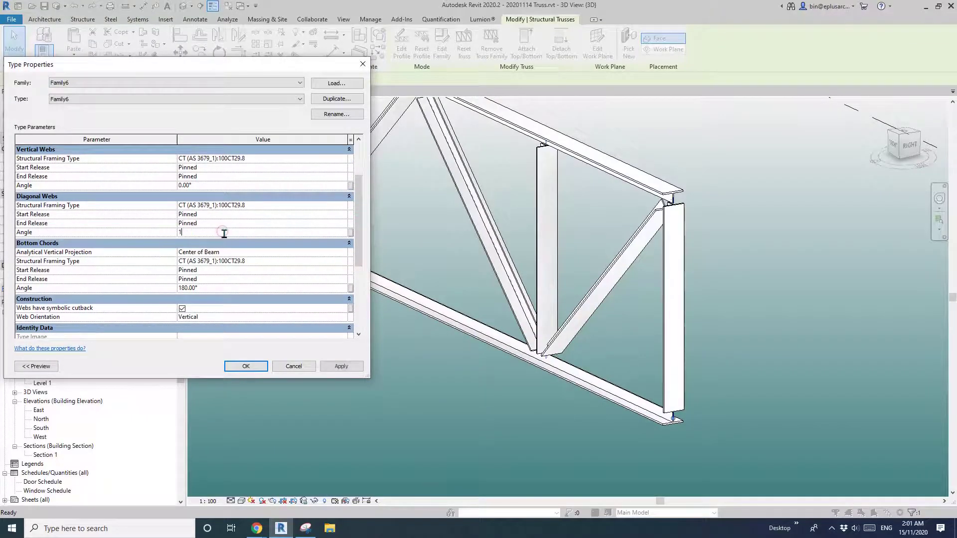
pyautogui.click(337, 367)
pyautogui.click(246, 366)
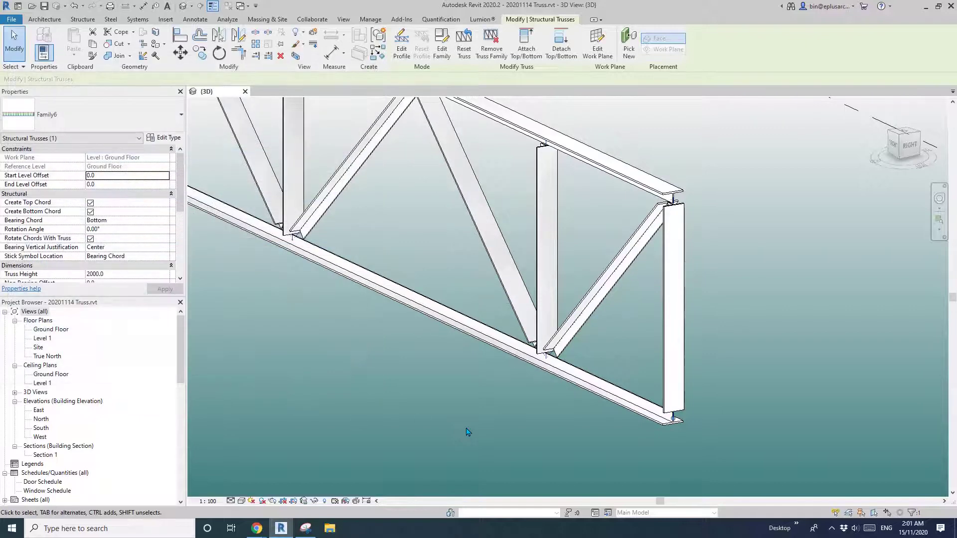
pyautogui.scroll(-3, 470, 373)
pyautogui.click(457, 363)
# Step: Set the cross-section rotation of the end vertical web at the truss's far end to 180°
pyautogui.moveTo(299, 318); pyautogui.dragTo(491, 359, button='middle')
pyautogui.moveTo(254, 249); pyautogui.dragTo(473, 361, button='middle')
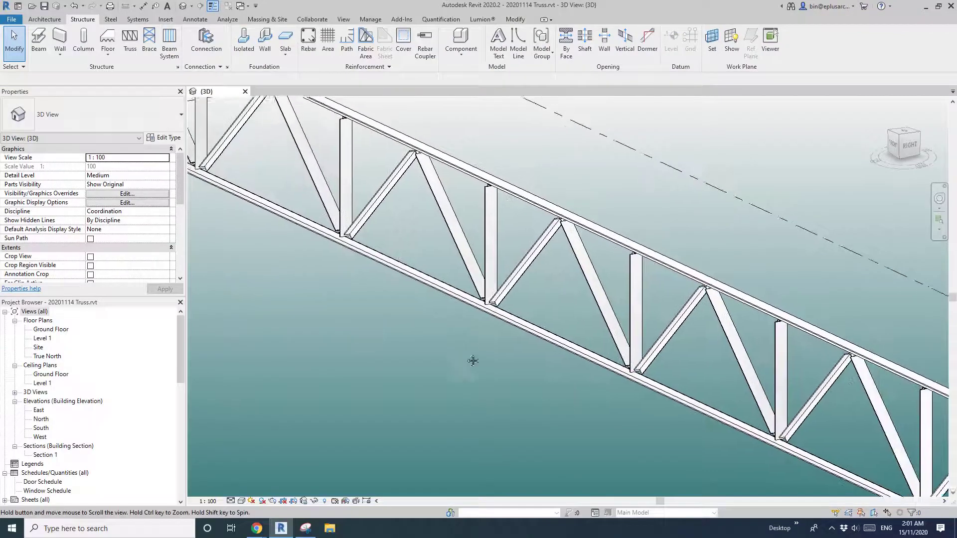
pyautogui.moveTo(247, 301); pyautogui.dragTo(484, 400, button='middle')
pyautogui.scroll(1, 387, 262)
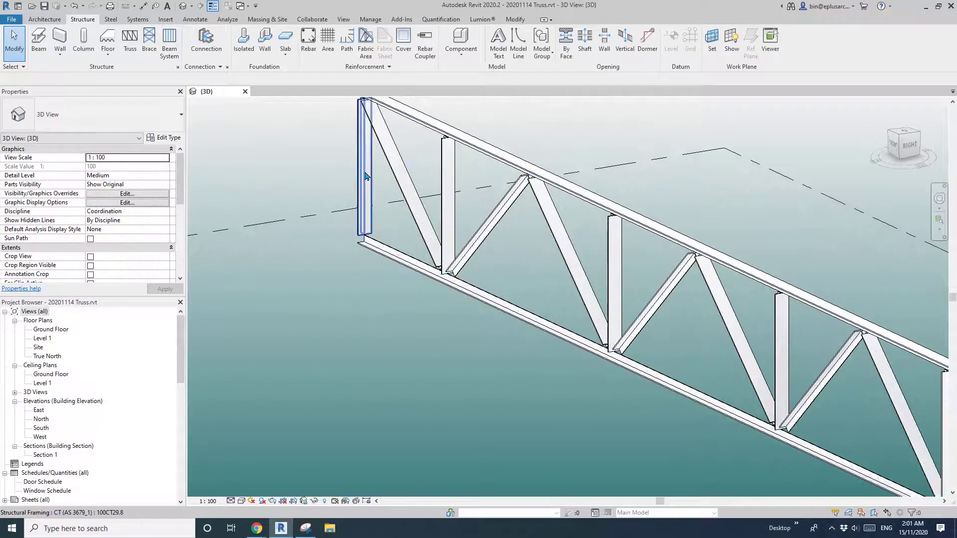
pyautogui.click(365, 176)
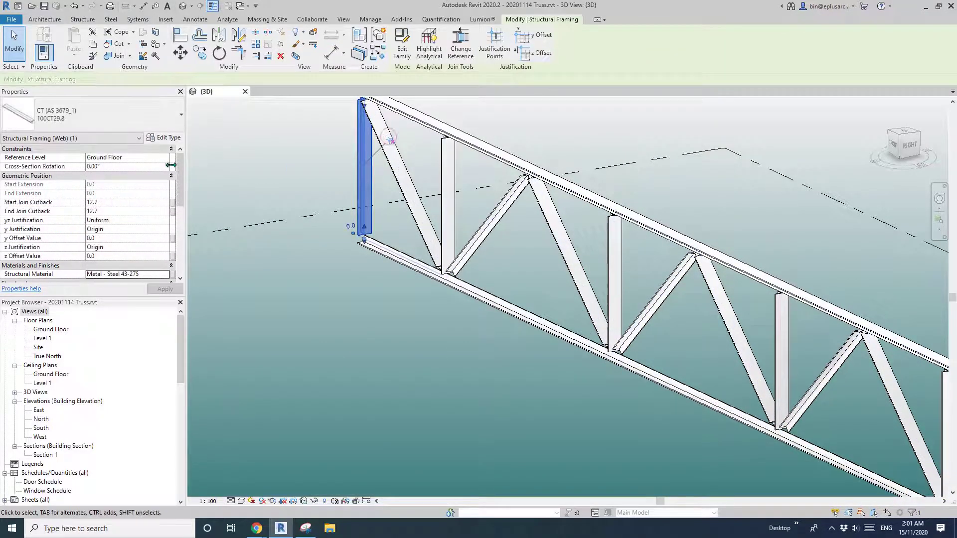
pyautogui.click(153, 169)
pyautogui.write('180')
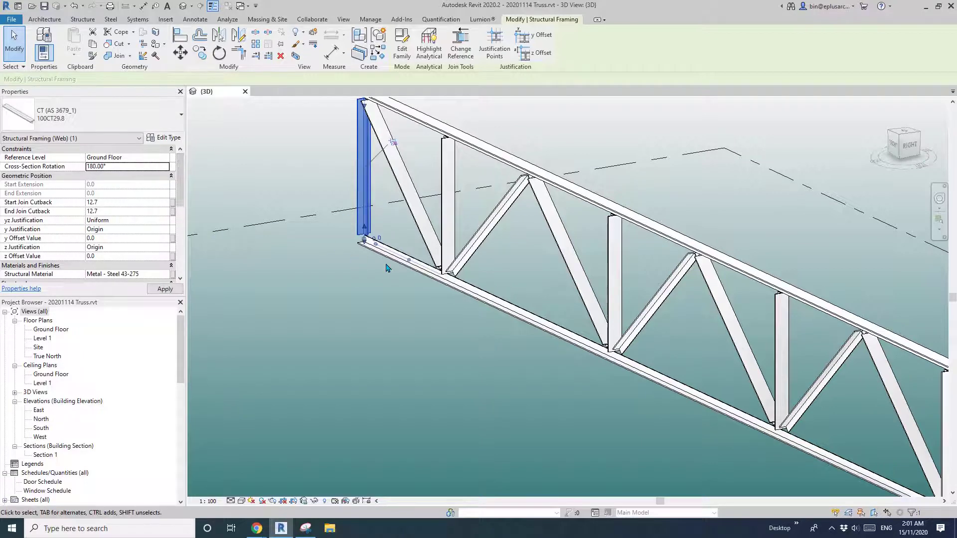
pyautogui.click(391, 269)
# Step: Compare the web members at the truss's near end with the reference photo in Chrome and return to Revit
pyautogui.scroll(-2, 416, 282)
pyautogui.moveTo(542, 308); pyautogui.dragTo(386, 263, button='middle')
pyautogui.moveTo(641, 405); pyautogui.dragTo(536, 361, button='middle')
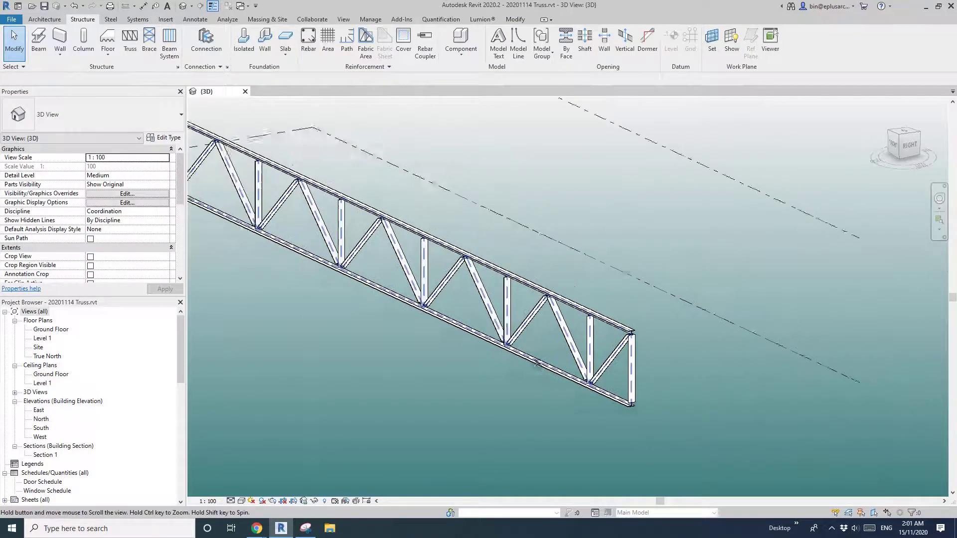
pyautogui.scroll(3, 557, 372)
pyautogui.moveTo(613, 375); pyautogui.dragTo(545, 380, button='middle')
pyautogui.moveTo(256, 528)
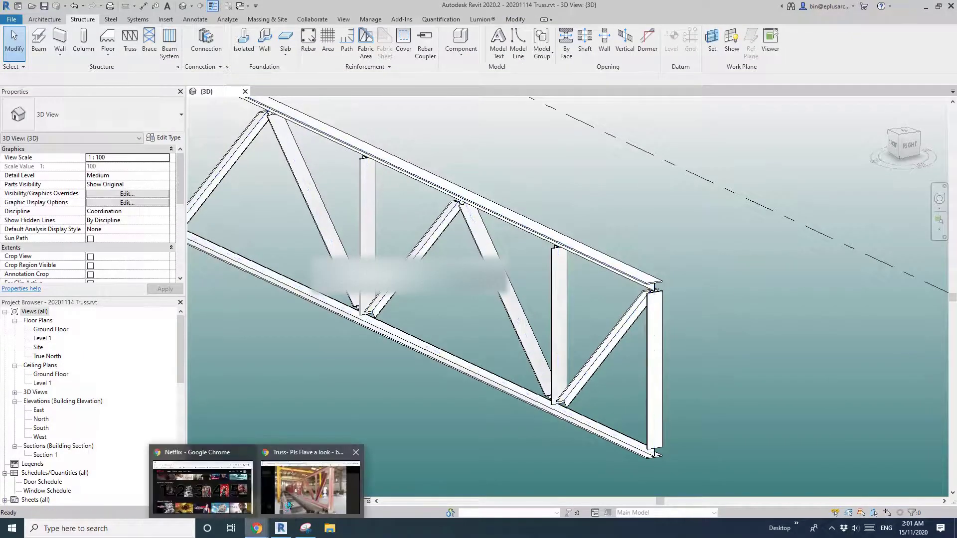
pyautogui.click(322, 485)
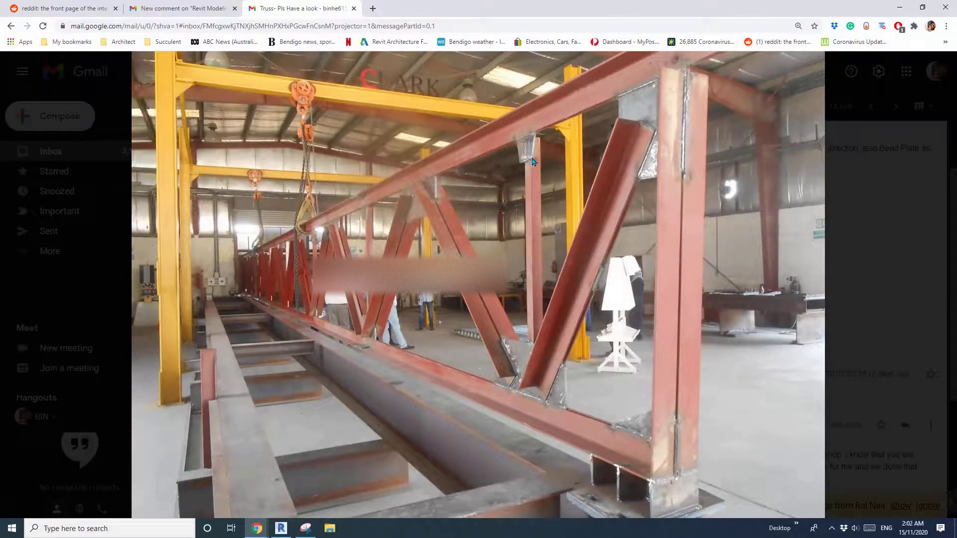
pyautogui.click(280, 528)
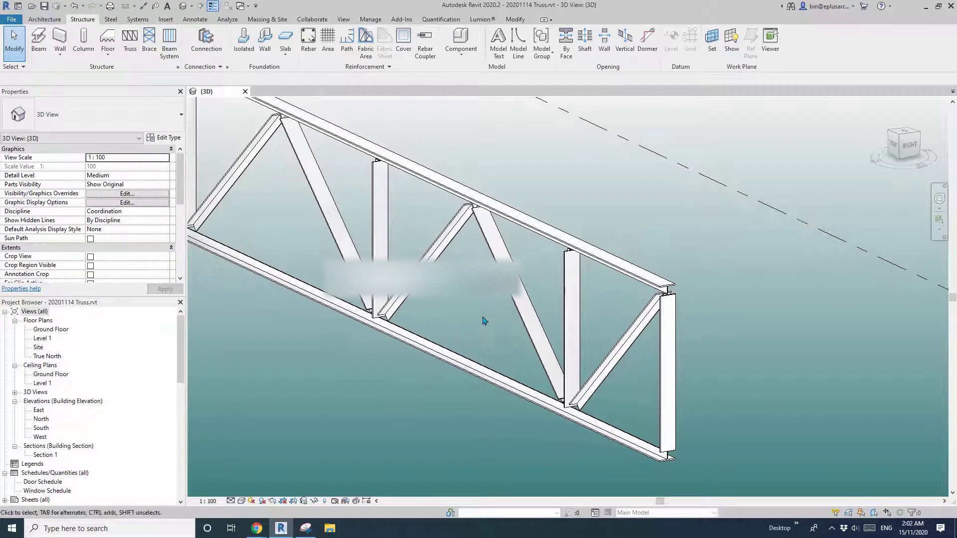
# Step: Load the 100x100x10EA type of the EA-Equal Angles (AS 3679_1) structural framing family and leave beam placement
pyautogui.click(38, 40)
pyautogui.click(396, 41)
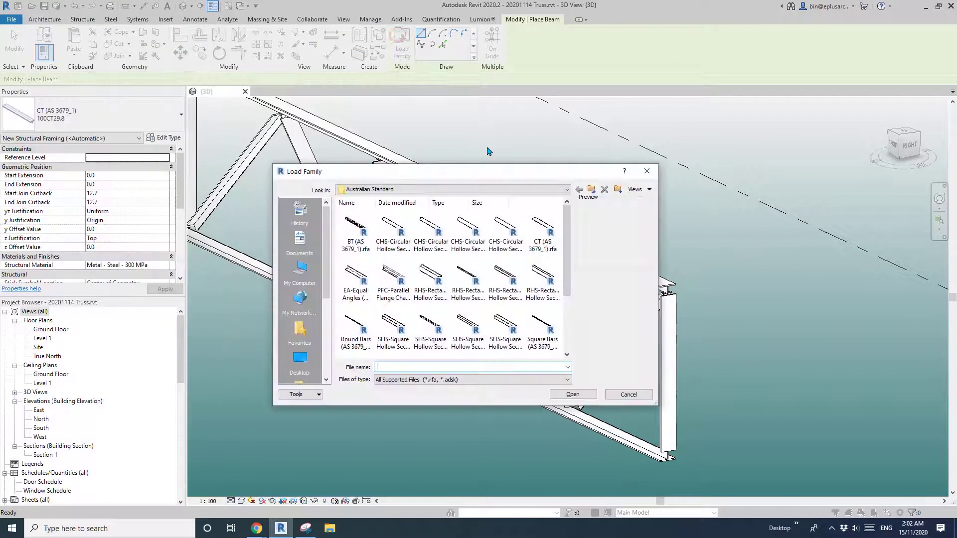
pyautogui.click(356, 280)
pyautogui.click(572, 394)
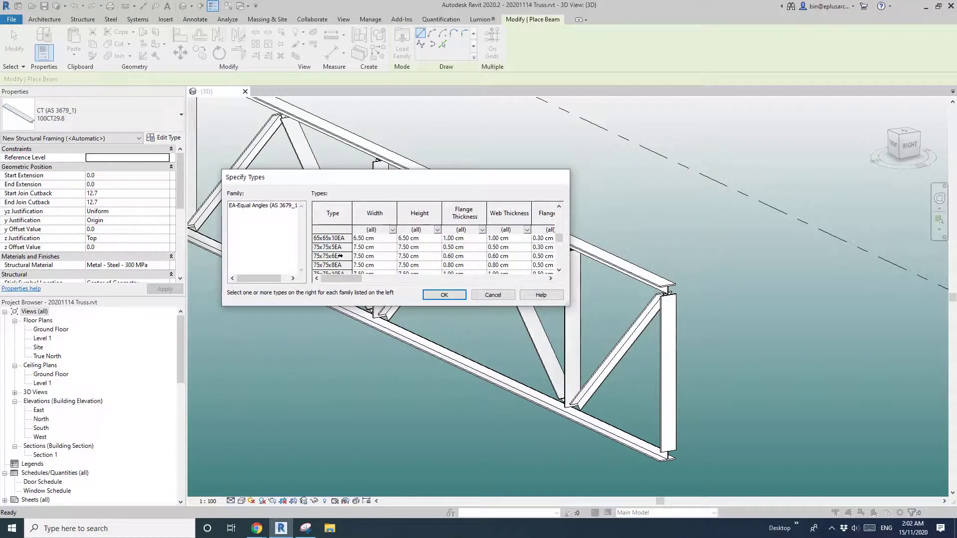
pyautogui.scroll(-3, 339, 255)
pyautogui.scroll(1, 336, 255)
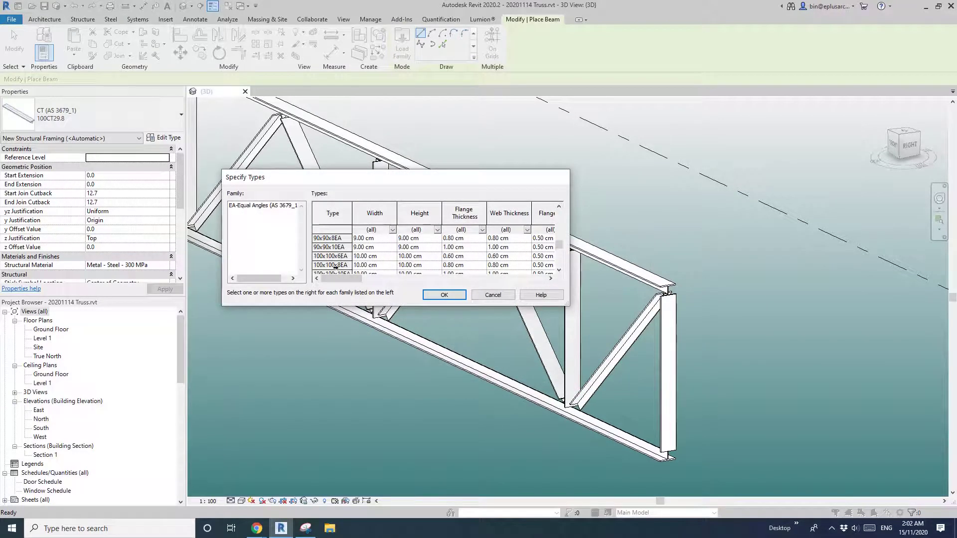
pyautogui.click(339, 273)
pyautogui.click(443, 294)
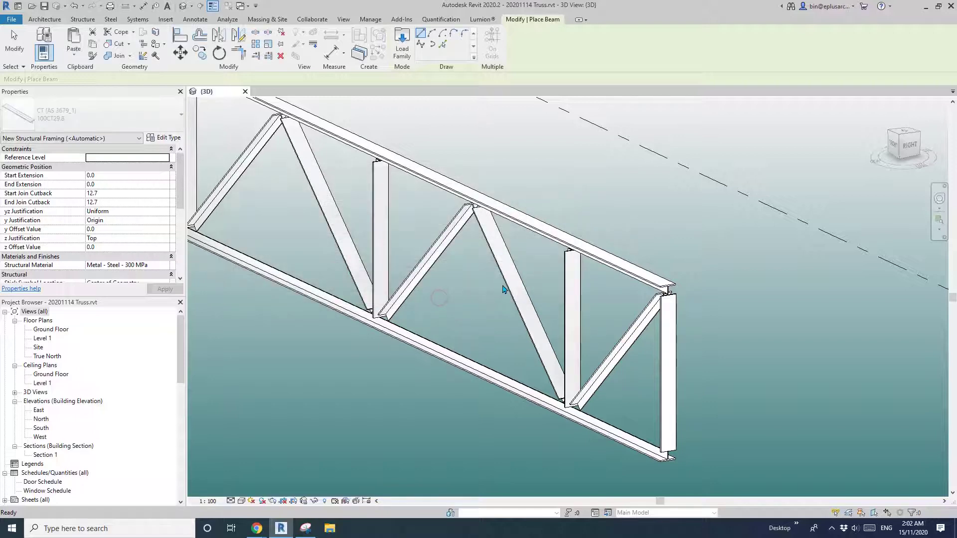
pyautogui.moveTo(526, 303); pyautogui.dragTo(518, 303, button='middle')
pyautogui.press('Escape')
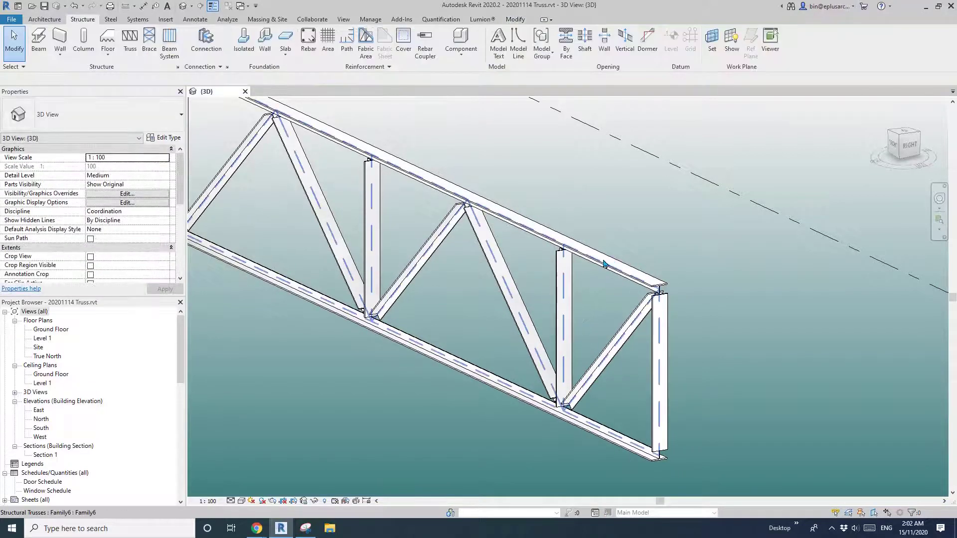
# Step: Assign EA-Equal Angles (AS 3679_1):100x100x10EA as the structural framing type of the truss's vertical webs
pyautogui.click(604, 260)
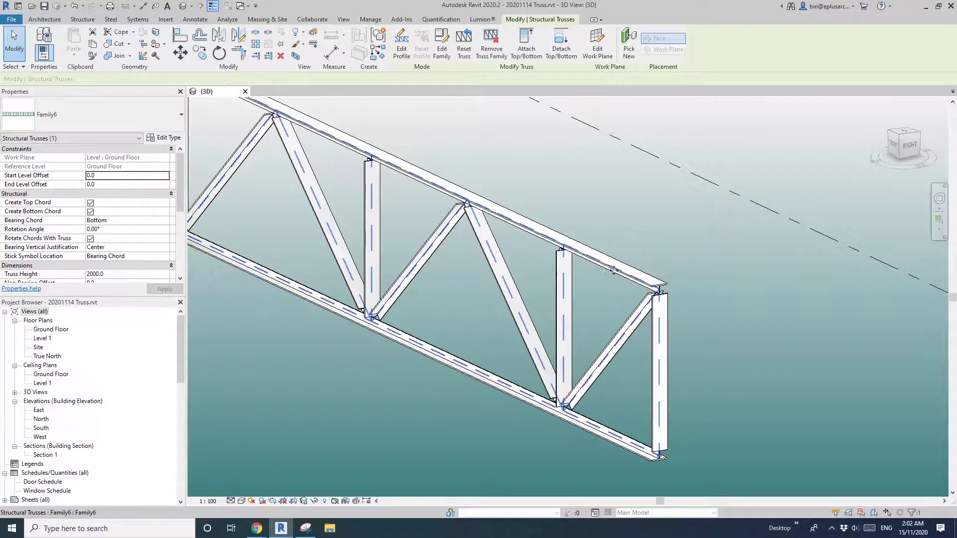
pyautogui.click(164, 138)
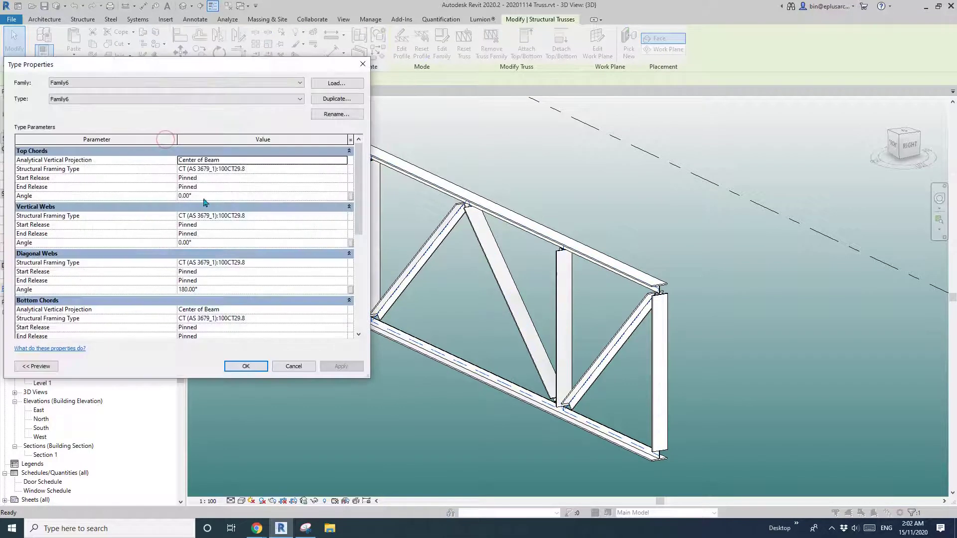
pyautogui.click(295, 217)
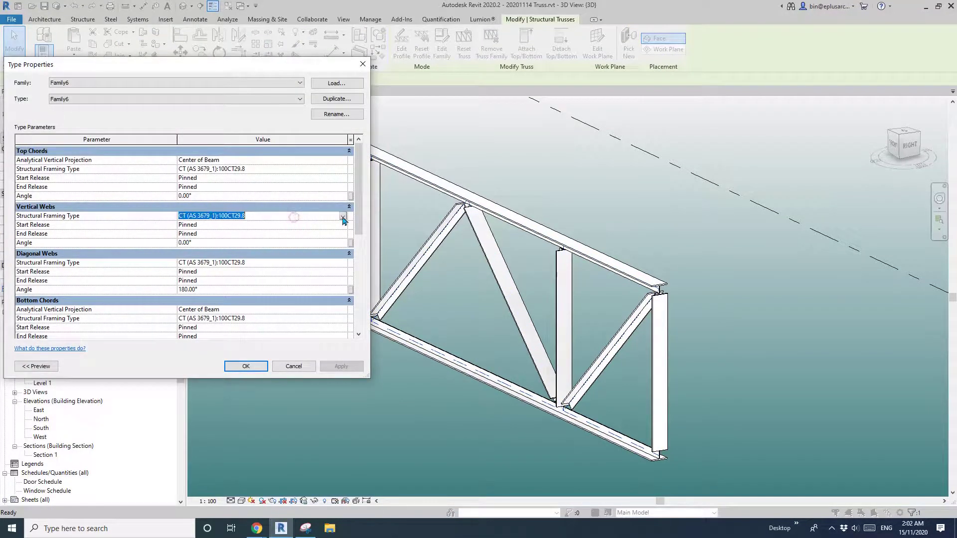
pyautogui.click(342, 216)
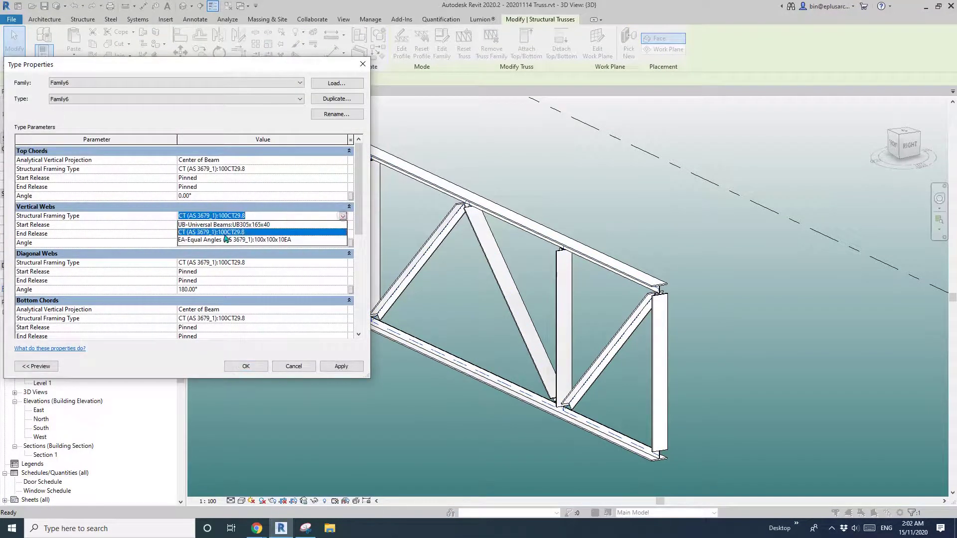
pyautogui.click(264, 240)
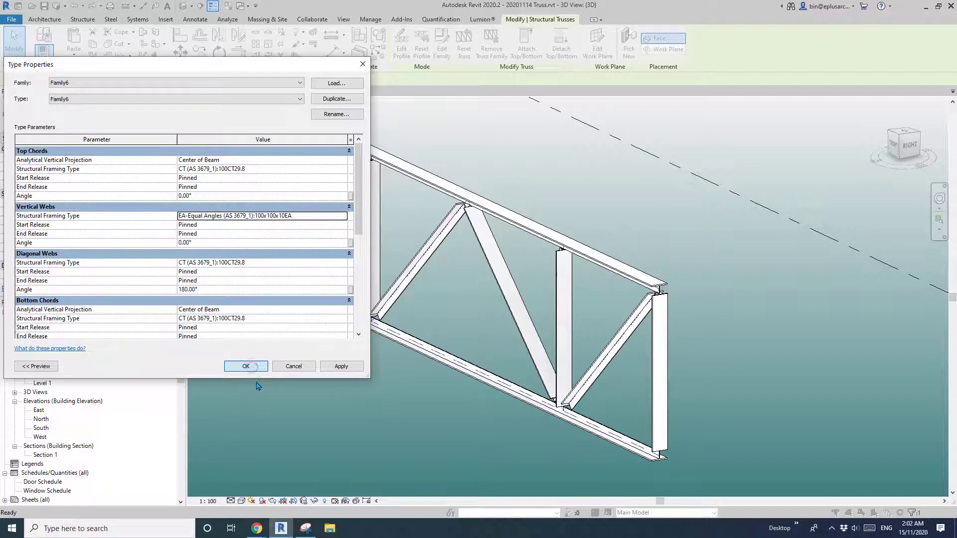
pyautogui.press('Escape')
# Step: Change the end vertical web at the truss's near end to CT (AS 3679_1) 100CT29.8 and deselect it
pyautogui.moveTo(507, 389); pyautogui.dragTo(539, 369, button='middle')
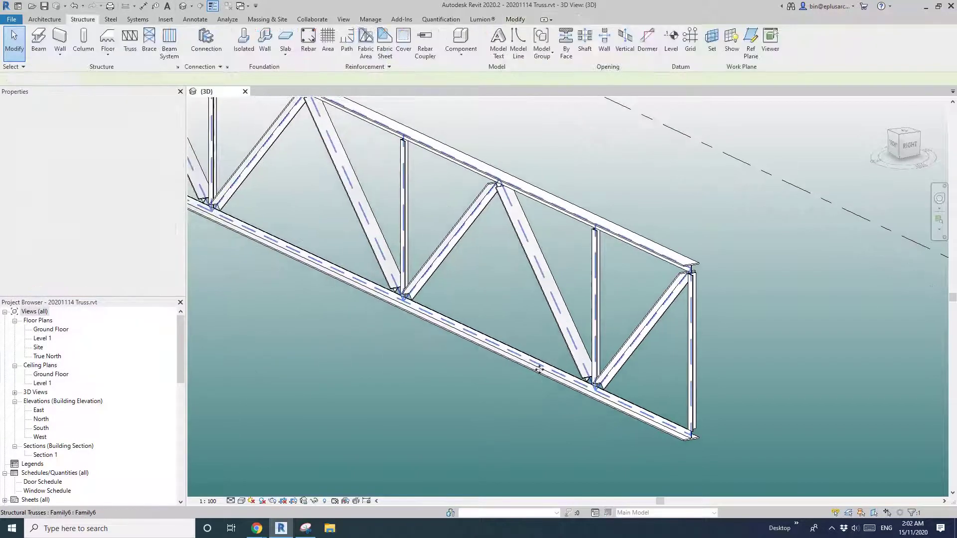
pyautogui.click(695, 319)
pyautogui.click(99, 114)
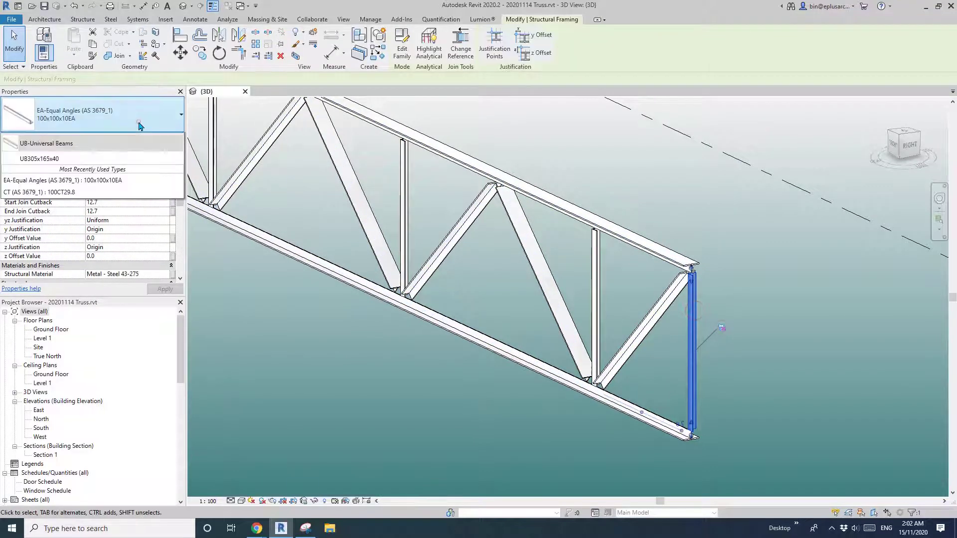
pyautogui.click(63, 170)
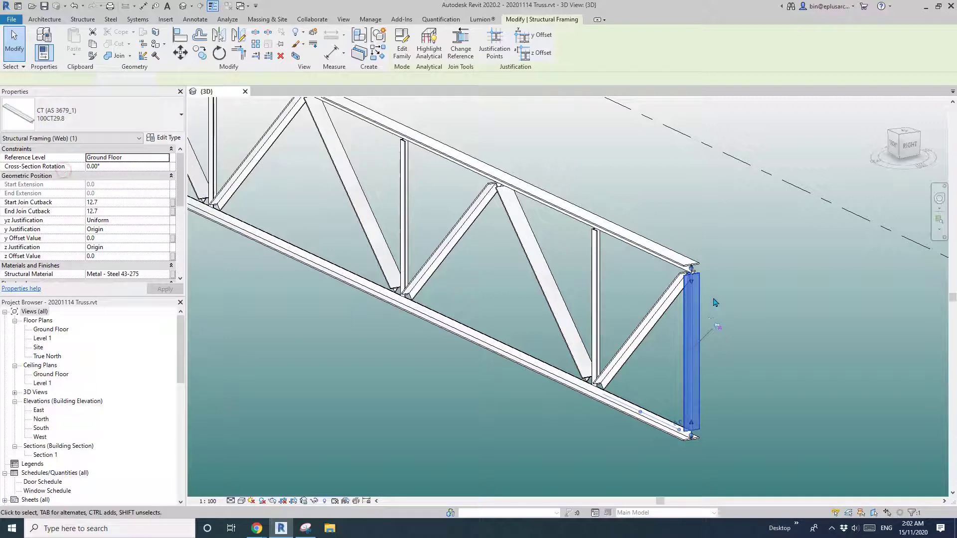
pyautogui.click(729, 318)
# Step: Examine the joint between the webs and the bottom chord near the truss's end, and the end vertical
pyautogui.scroll(-1, 695, 318)
pyautogui.moveTo(286, 239); pyautogui.dragTo(218, 214, button='middle')
pyautogui.scroll(5, 696, 391)
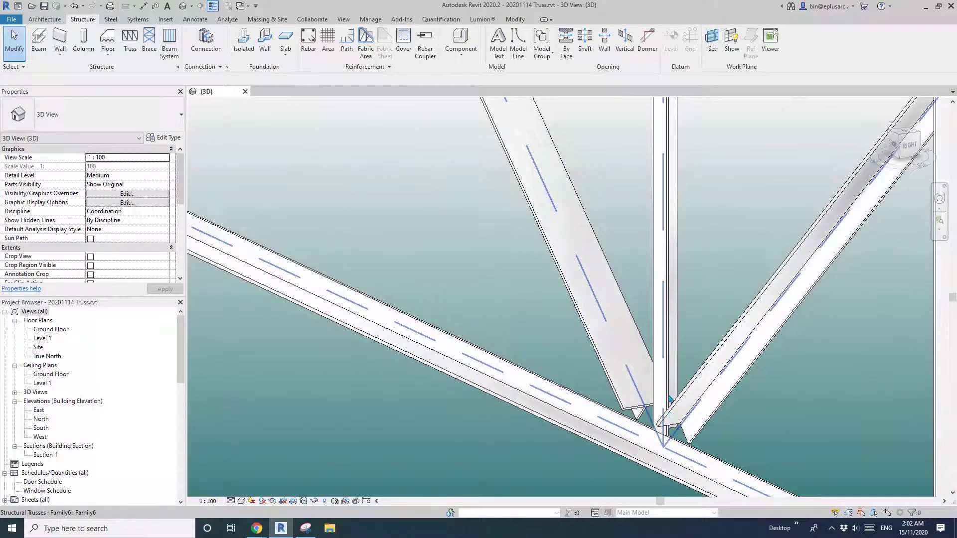
pyautogui.scroll(-5, 668, 390)
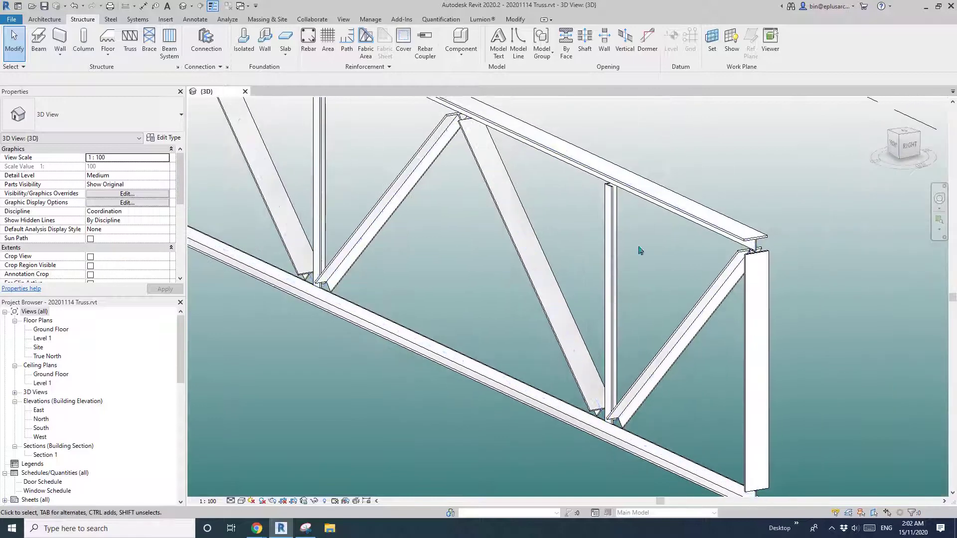
pyautogui.moveTo(617, 360); pyautogui.dragTo(476, 249, button='middle')
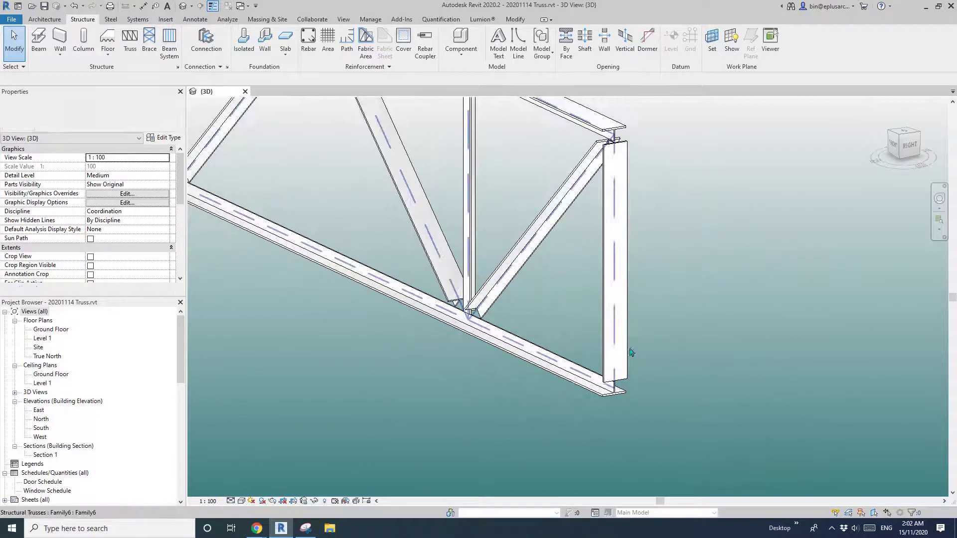
pyautogui.scroll(-5, 514, 241)
pyautogui.scroll(3, 559, 284)
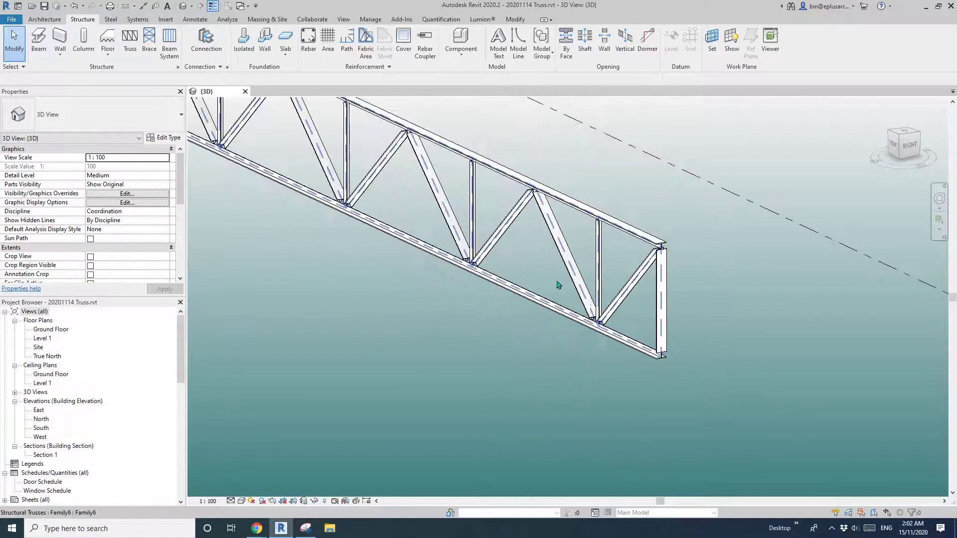
# Step: Copy the whole truss about 10300 mm sideways, in front of the original
pyautogui.click(508, 194)
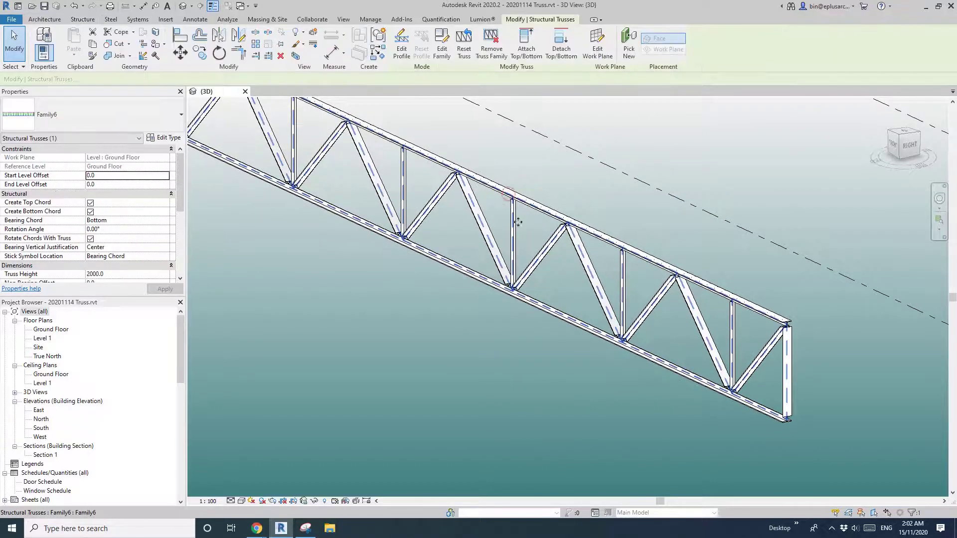
pyautogui.scroll(-2, 502, 198)
pyautogui.keyDown('shift'); pyautogui.moveTo(479, 252); pyautogui.dragTo(473, 257, button='middle'); pyautogui.keyUp('shift')
pyautogui.scroll(-2, 486, 264)
pyautogui.press('c')
pyautogui.press('o')
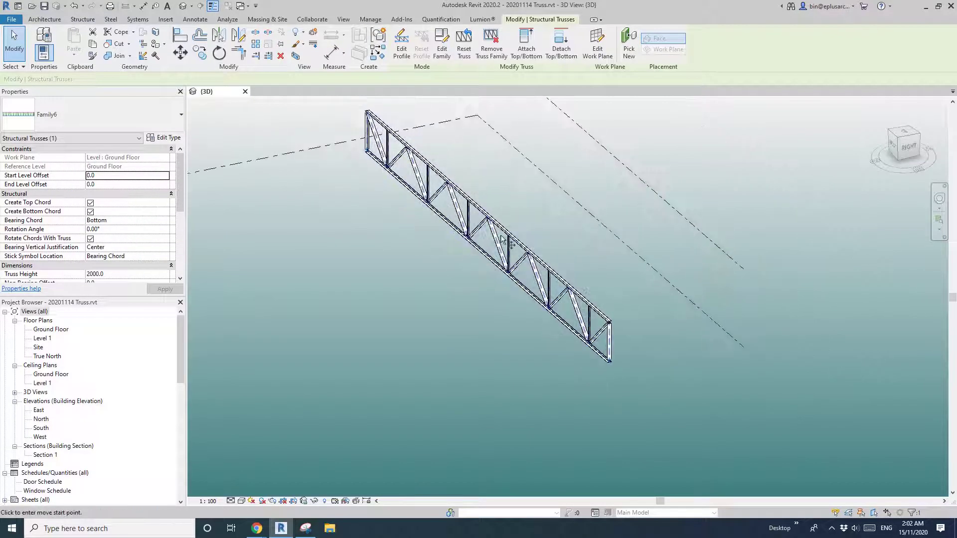
pyautogui.click(501, 240)
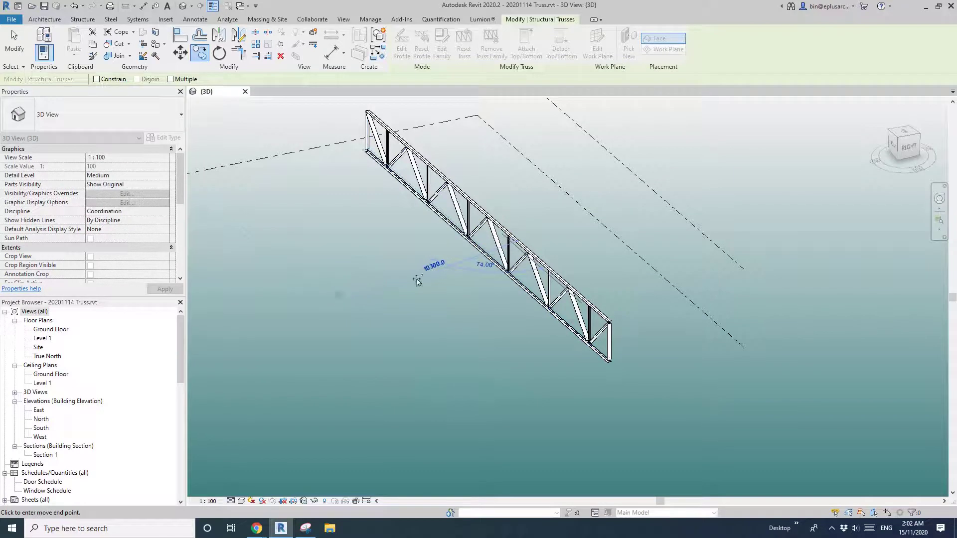
pyautogui.click(418, 281)
# Step: Duplicate the copied truss's type under the name Family6 2
pyautogui.scroll(3, 490, 287)
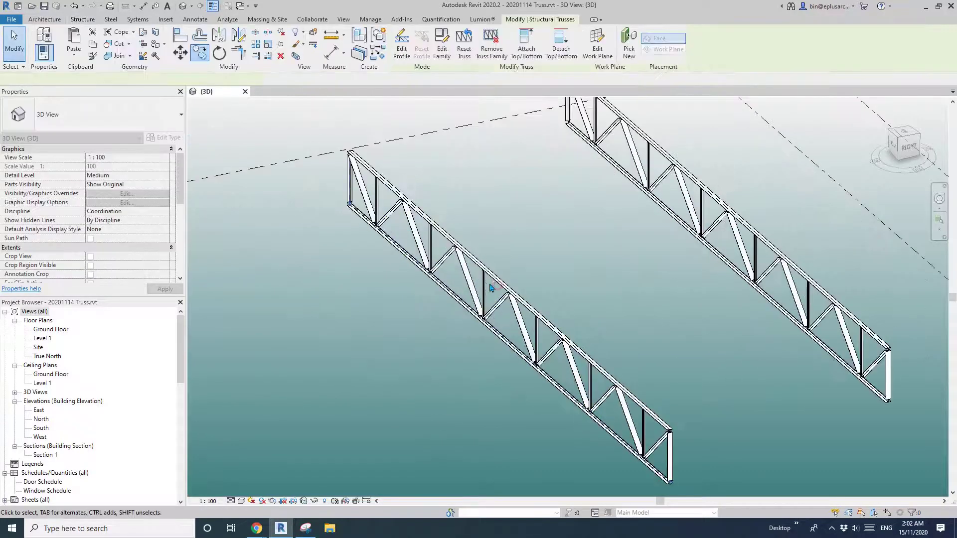
pyautogui.scroll(1, 490, 288)
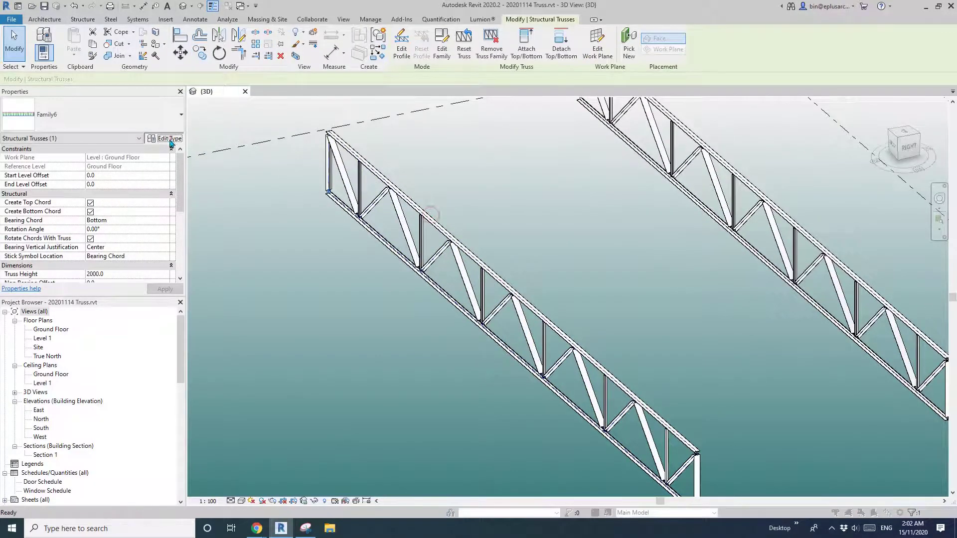
pyautogui.click(170, 140)
pyautogui.click(343, 99)
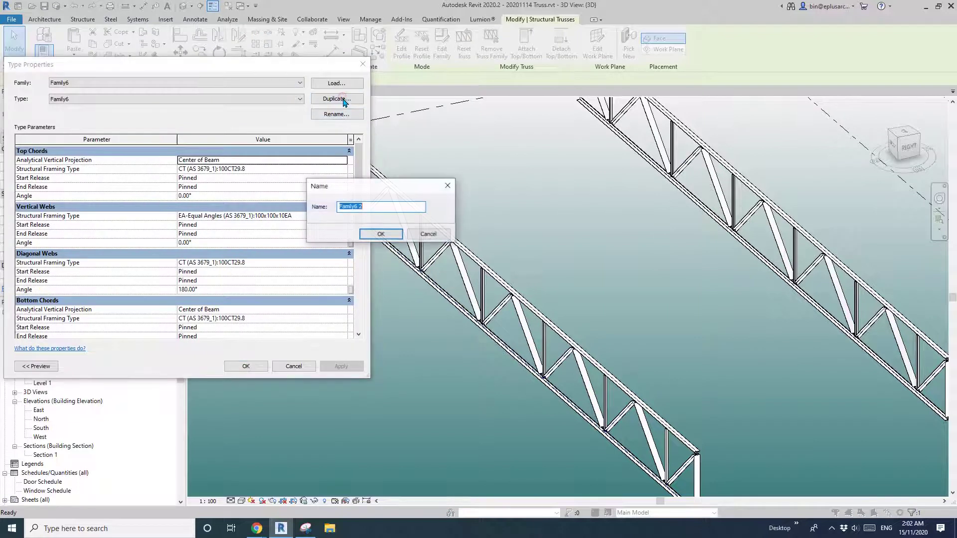
pyautogui.click(381, 234)
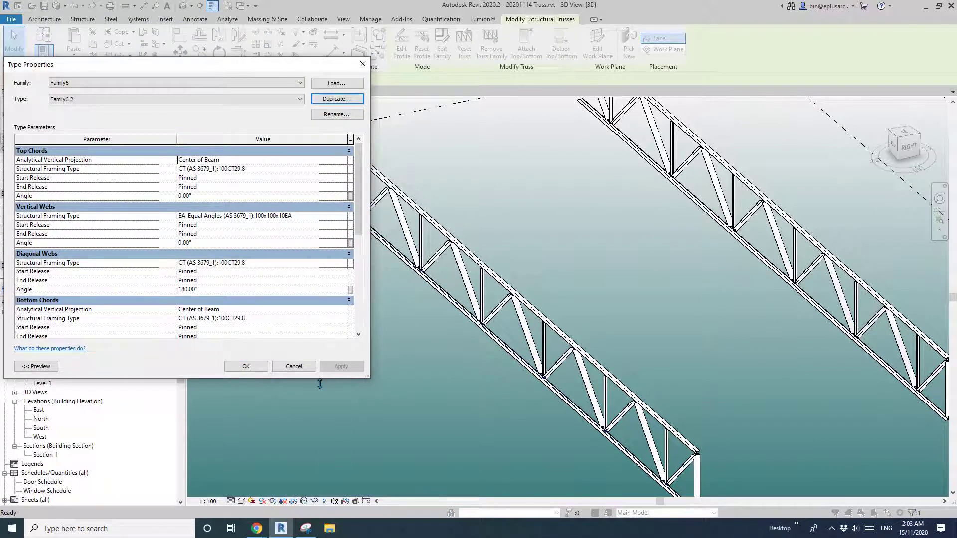
# Step: Switch to the browser to check the reference truss photo 012.JPG, and return to Revit
pyautogui.click(257, 528)
pyautogui.click(294, 461)
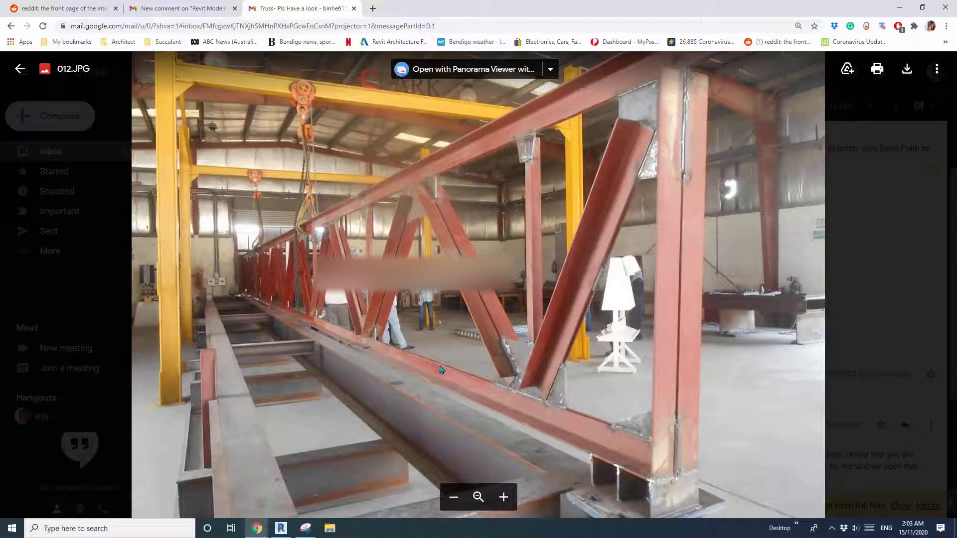
pyautogui.click(282, 529)
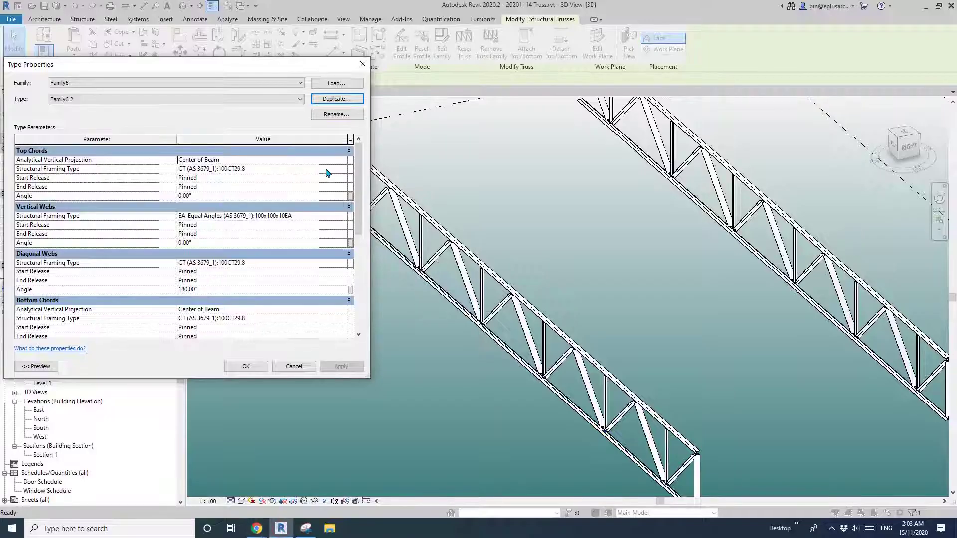
# Step: Set the Family6 2 framing type for top chords, diagonal webs and bottom chords to EA-Equal Angles (AS 3679_1) 100x100x10EA and apply it
pyautogui.click(343, 170)
pyautogui.click(236, 194)
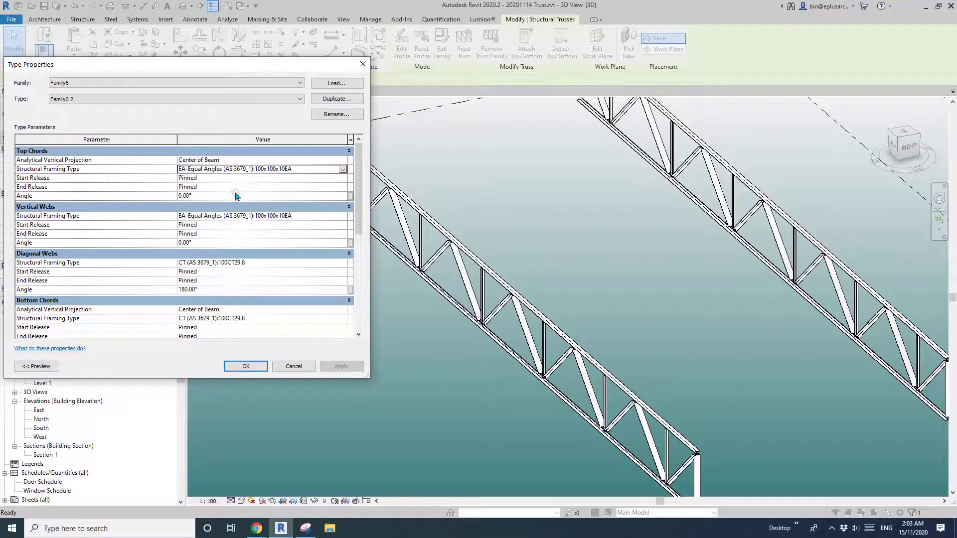
pyautogui.click(343, 215)
pyautogui.click(343, 216)
pyautogui.click(343, 262)
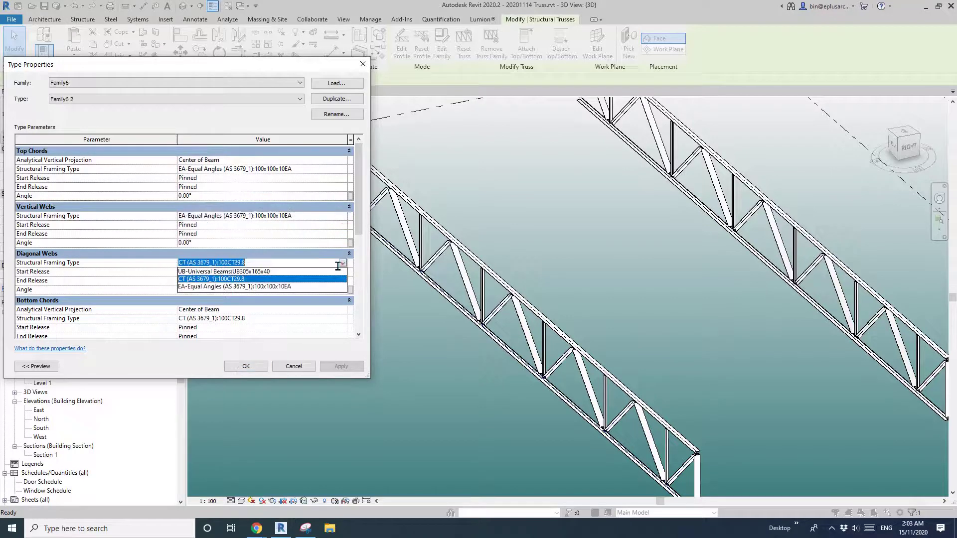
pyautogui.click(277, 287)
pyautogui.click(343, 318)
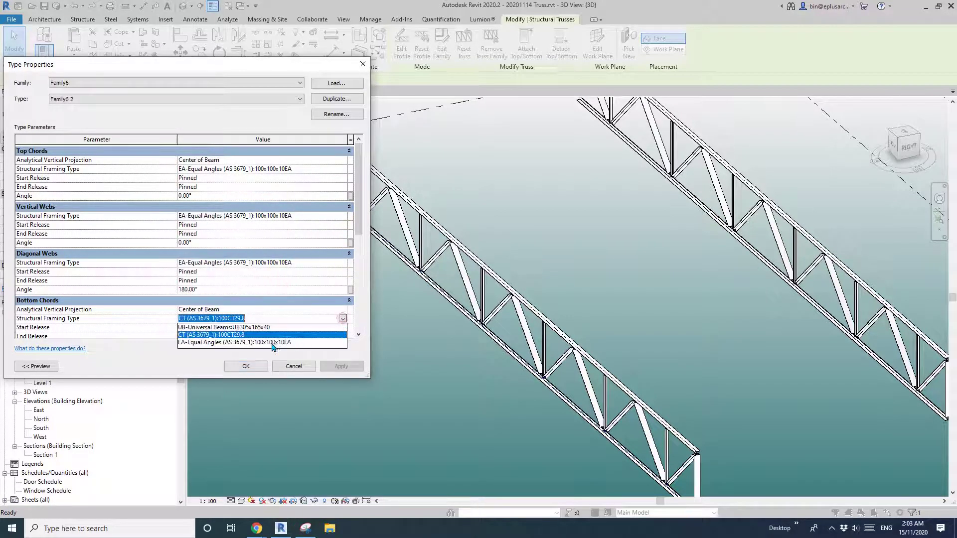
pyautogui.click(274, 343)
pyautogui.click(261, 369)
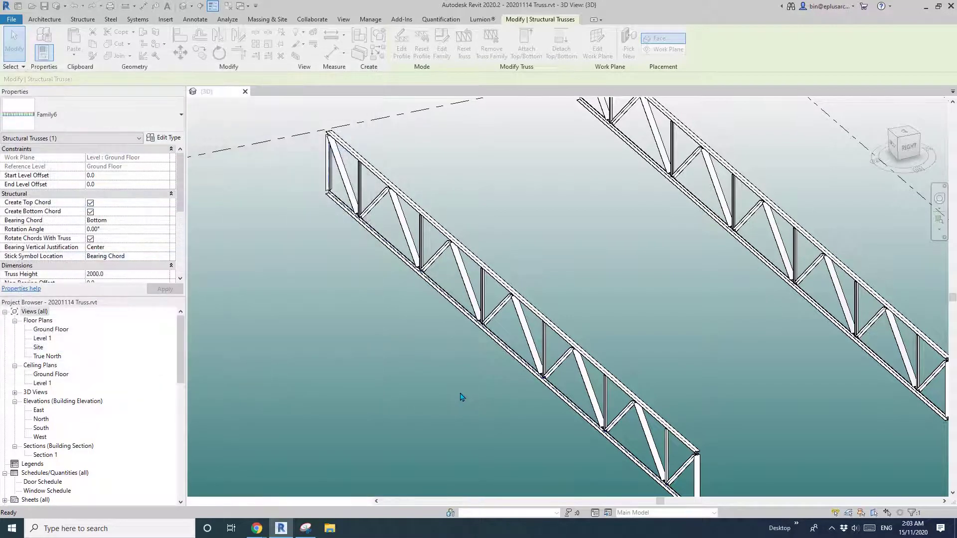
# Step: Change the copied truss's near end vertical web to EA-Equal Angles (AS 3679_1) 100x100x10EA
pyautogui.moveTo(592, 416); pyautogui.dragTo(514, 301, button='middle')
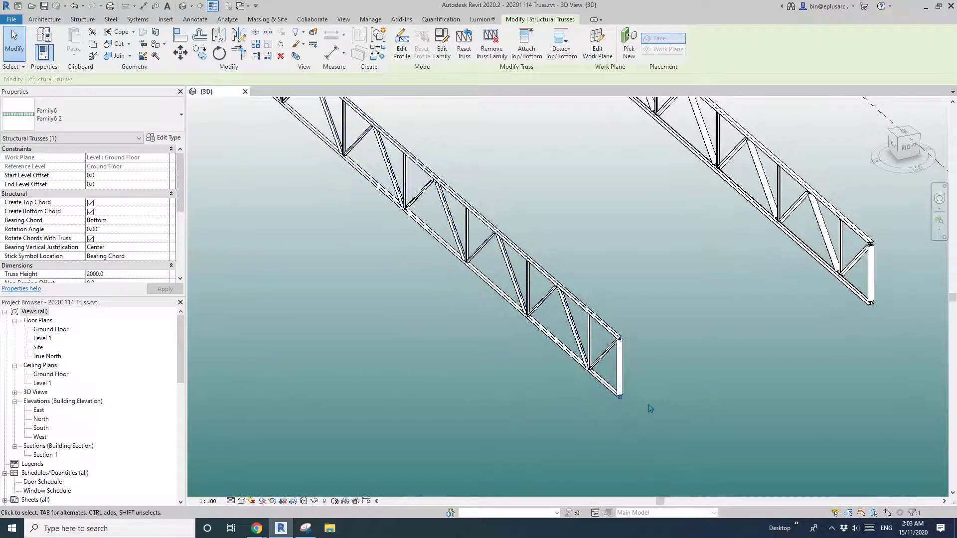
pyautogui.scroll(2, 648, 406)
pyautogui.click(607, 359)
pyautogui.scroll(4, 606, 349)
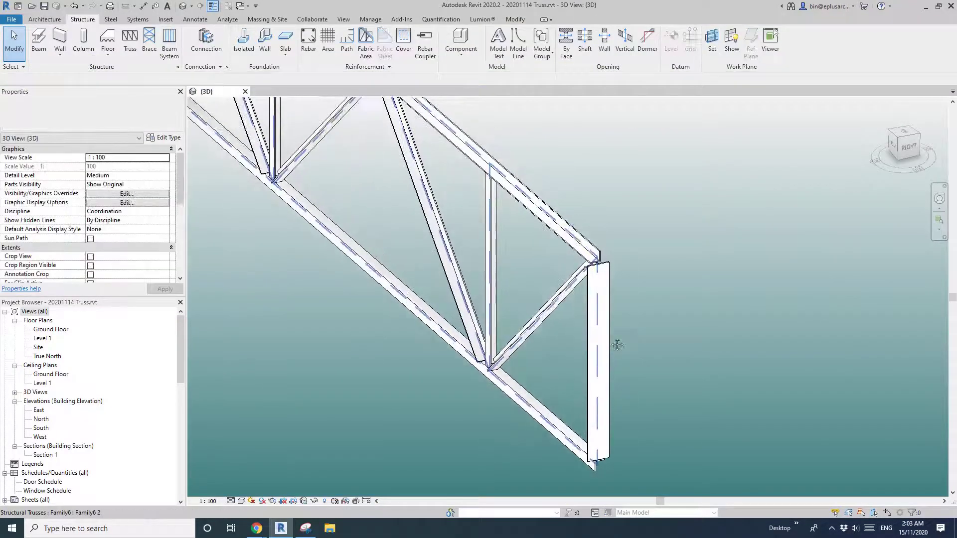
pyautogui.click(605, 324)
pyautogui.scroll(-2, 608, 319)
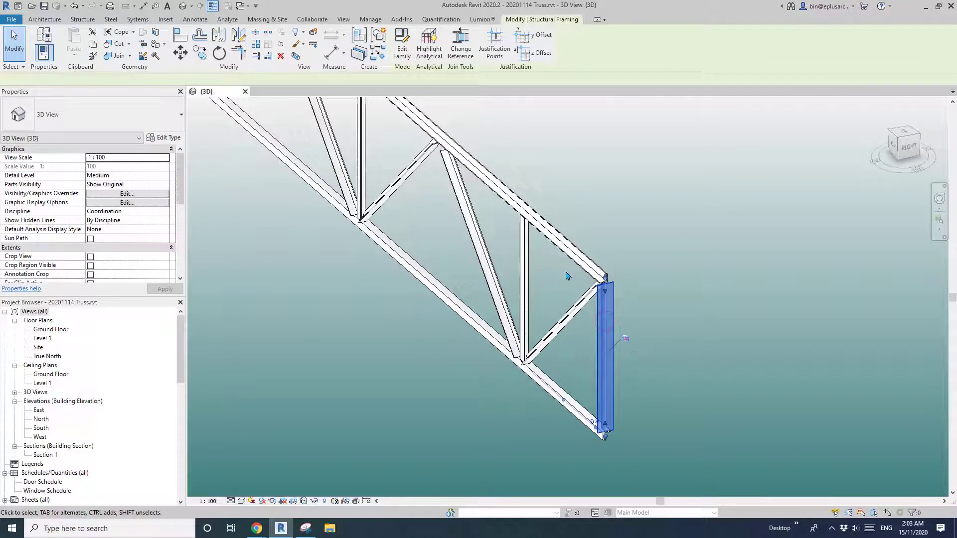
pyautogui.click(167, 125)
pyautogui.click(131, 193)
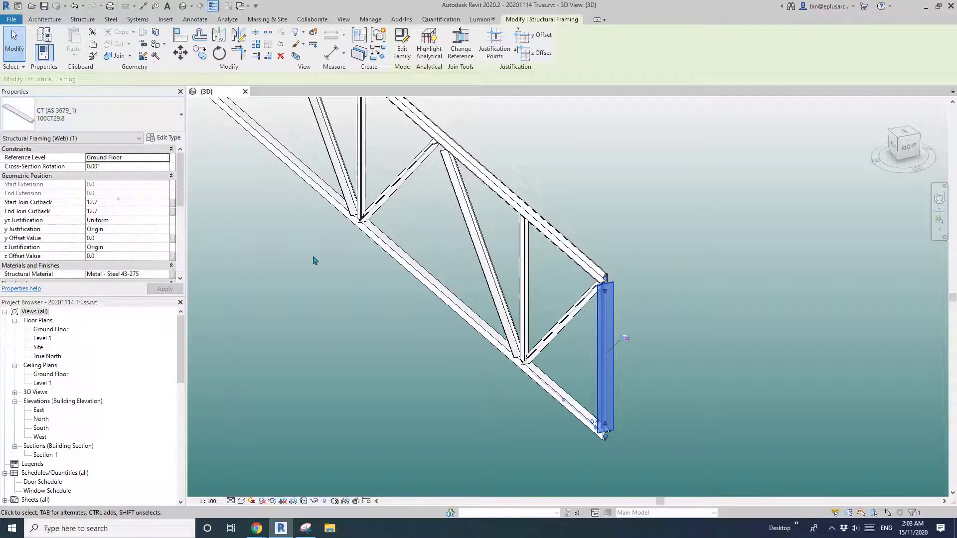
# Step: Examine how the angle members are oriented at the copied truss's near end, including the bottom chord's properties
pyautogui.scroll(1, 632, 324)
pyautogui.scroll(1, 615, 307)
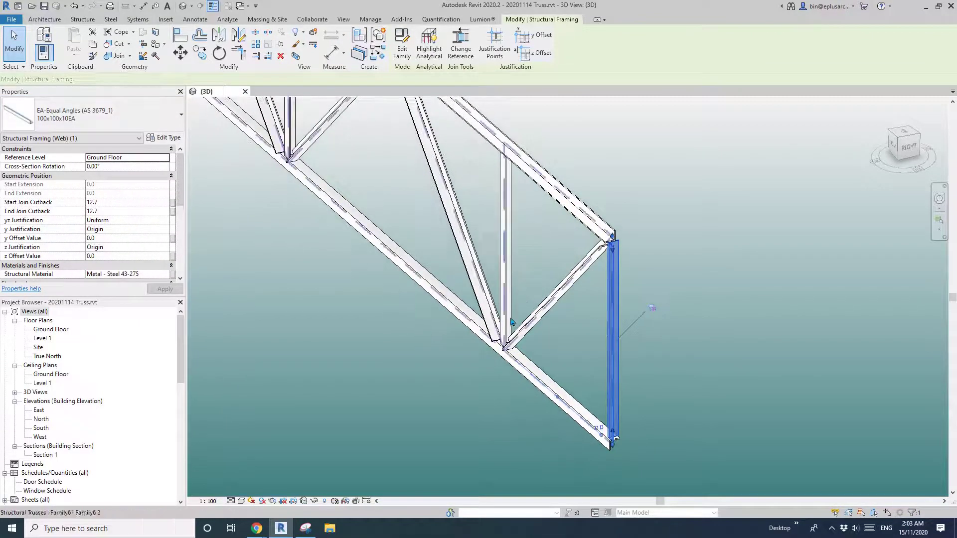
pyautogui.moveTo(563, 324); pyautogui.dragTo(553, 339, button='middle')
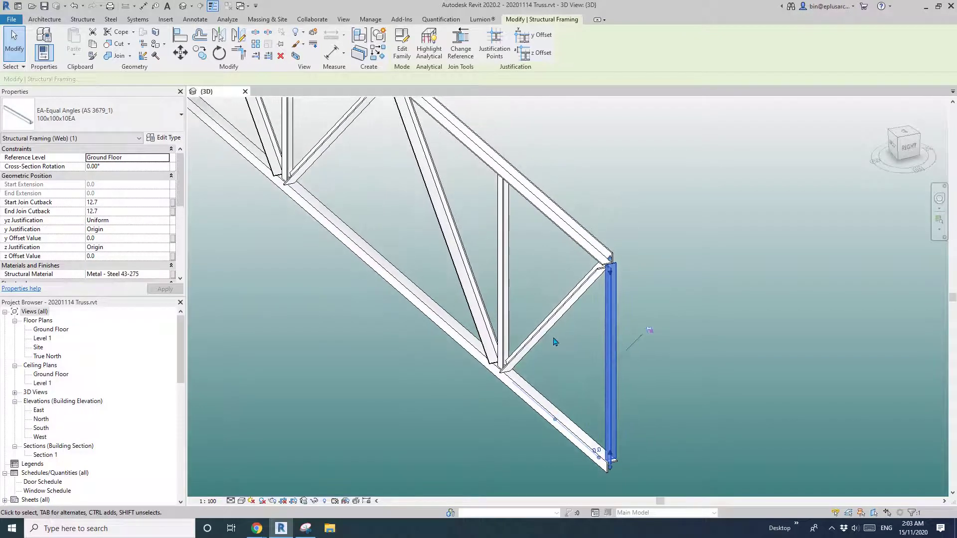
pyautogui.moveTo(537, 295); pyautogui.dragTo(538, 306, button='middle')
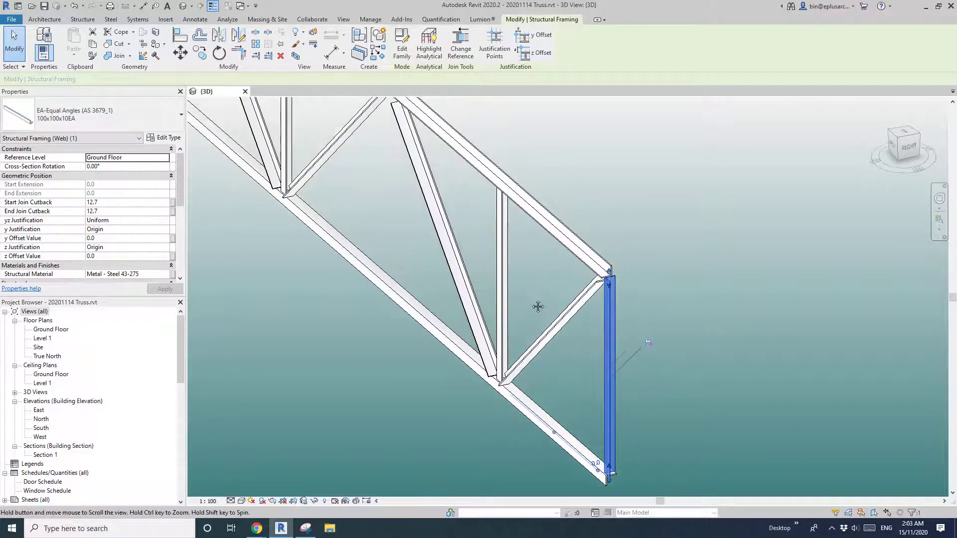
pyautogui.scroll(1, 556, 304)
pyautogui.click(555, 304)
pyautogui.moveTo(596, 466); pyautogui.dragTo(539, 326, button='middle')
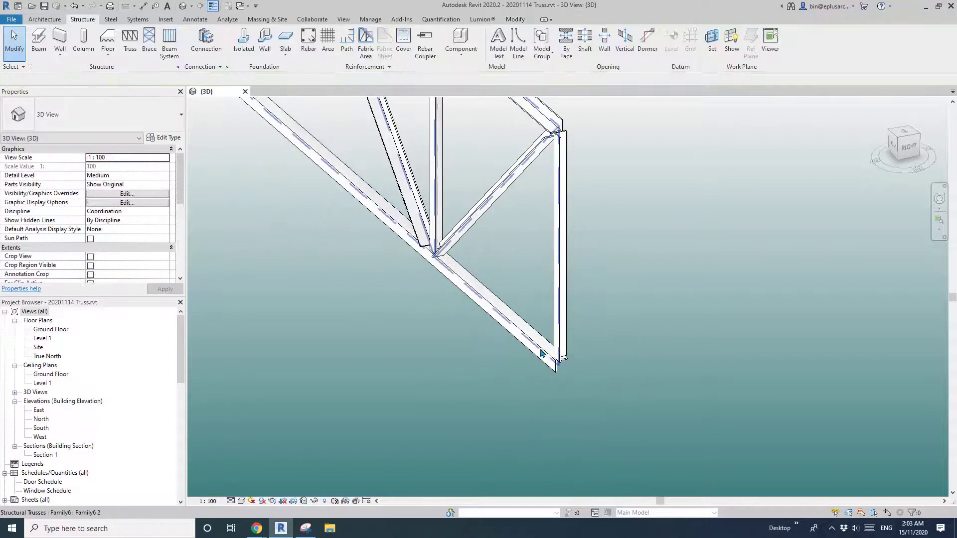
pyautogui.click(542, 353)
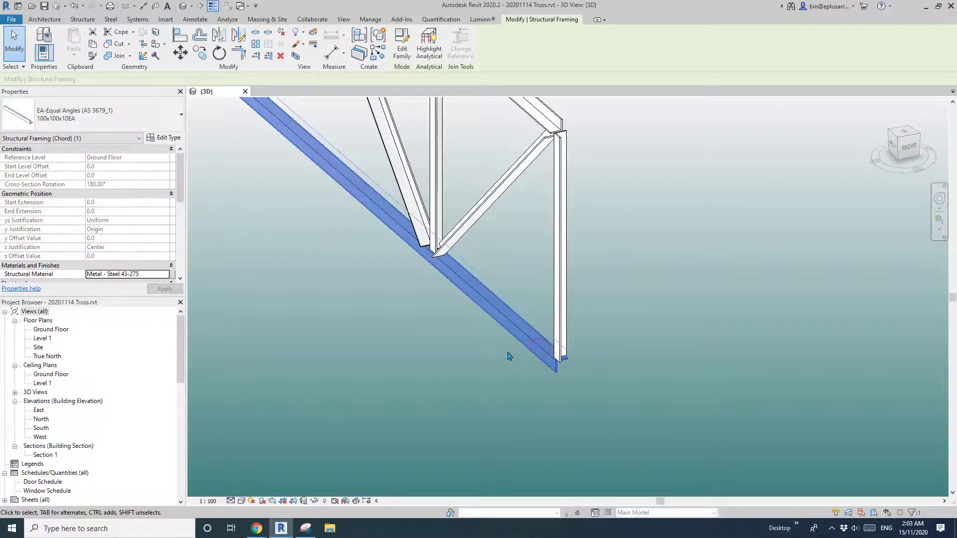
pyautogui.click(512, 351)
pyautogui.scroll(-1, 512, 352)
pyautogui.moveTo(511, 318); pyautogui.dragTo(530, 362, button='middle')
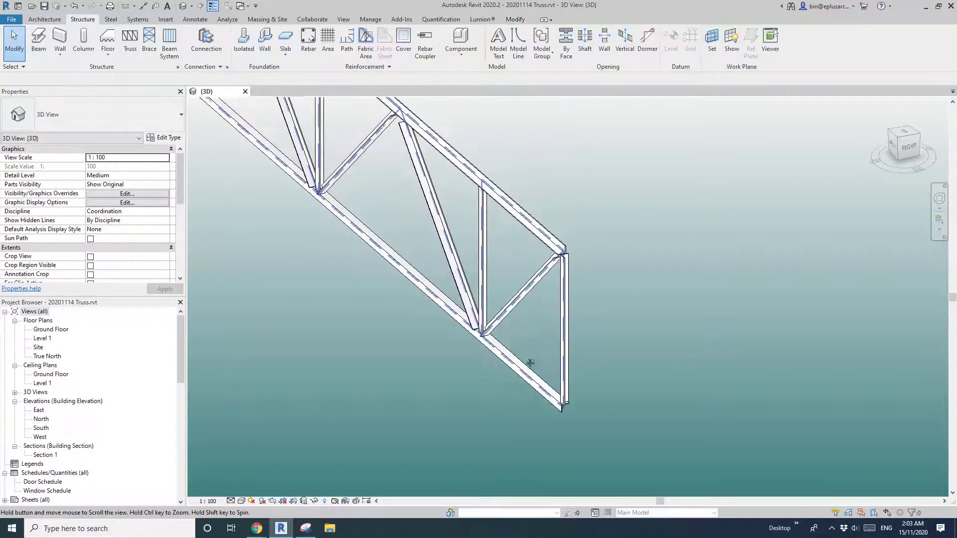
# Step: Set the Family6 2 truss type's top chord angle to 270° and its bottom chord angle to 0°
pyautogui.click(534, 289)
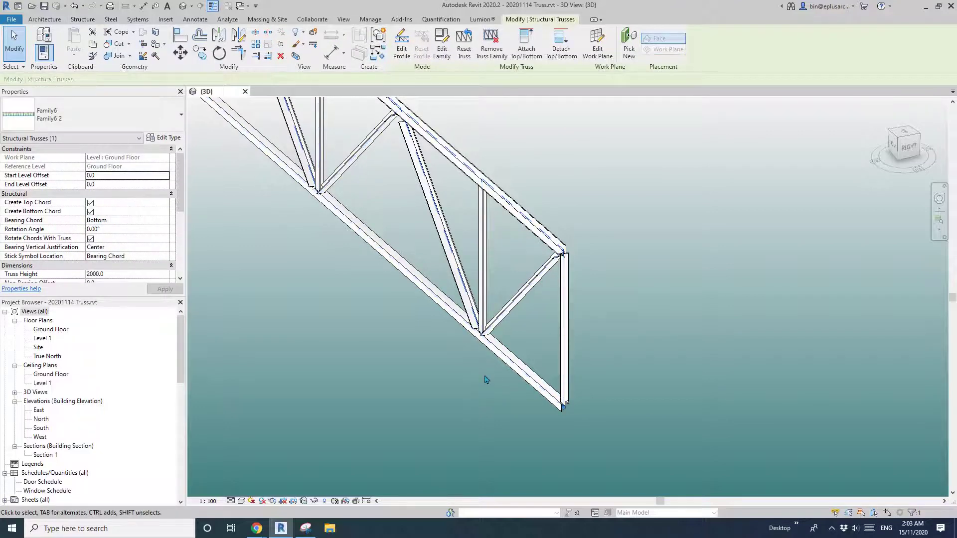
pyautogui.click(173, 139)
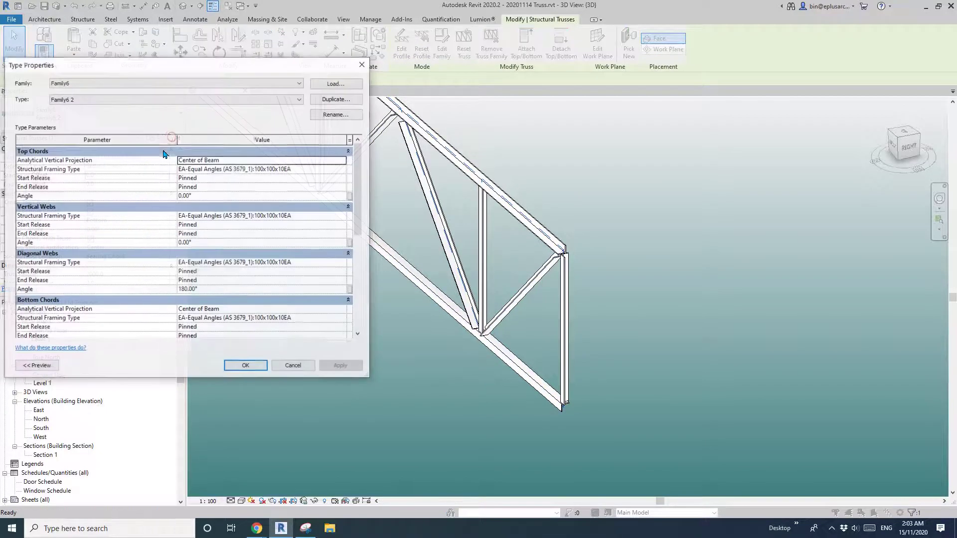
pyautogui.scroll(-2, 52, 278)
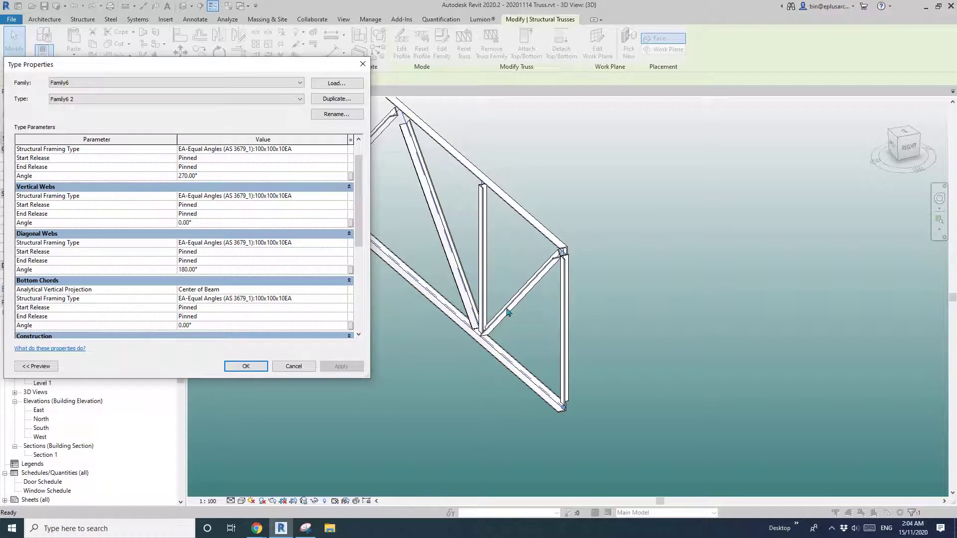
pyautogui.click(245, 366)
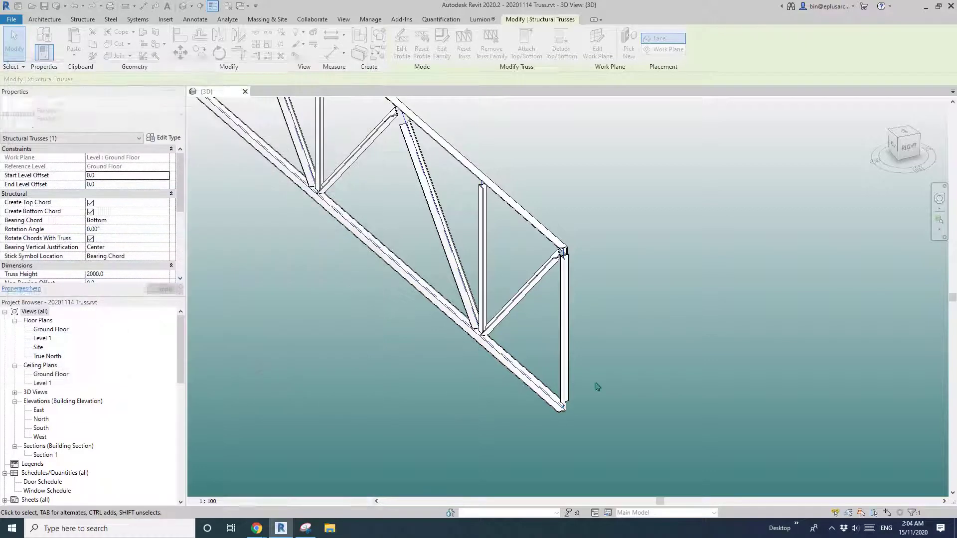
# Step: Try a 90° cross-section rotation on the copied truss's near end vertical, and set it to 180° instead
pyautogui.click(565, 339)
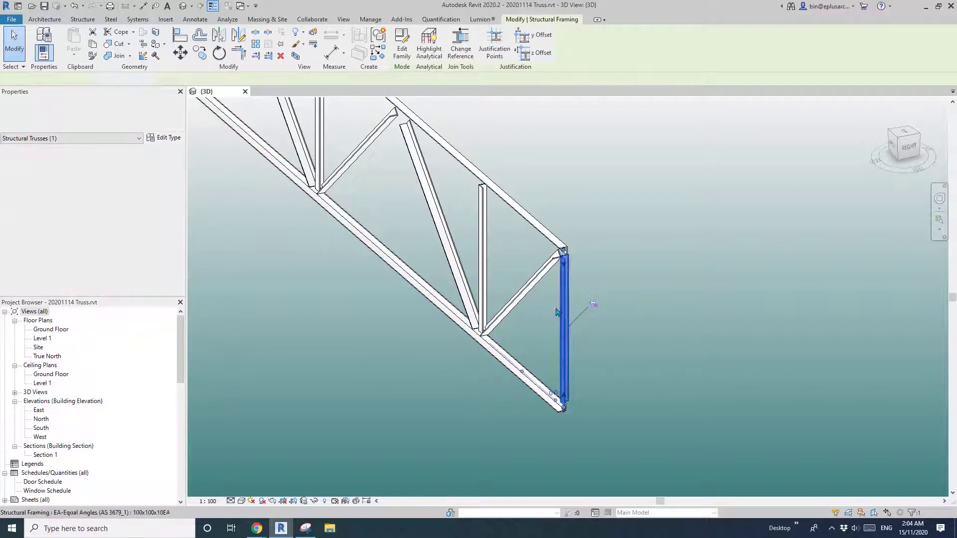
pyautogui.click(562, 327)
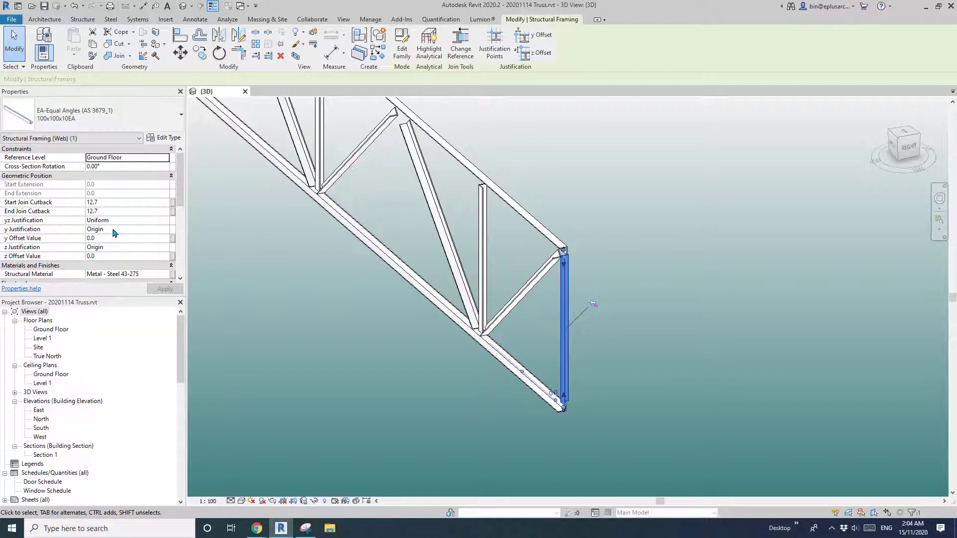
pyautogui.click(123, 167)
pyautogui.write('9')
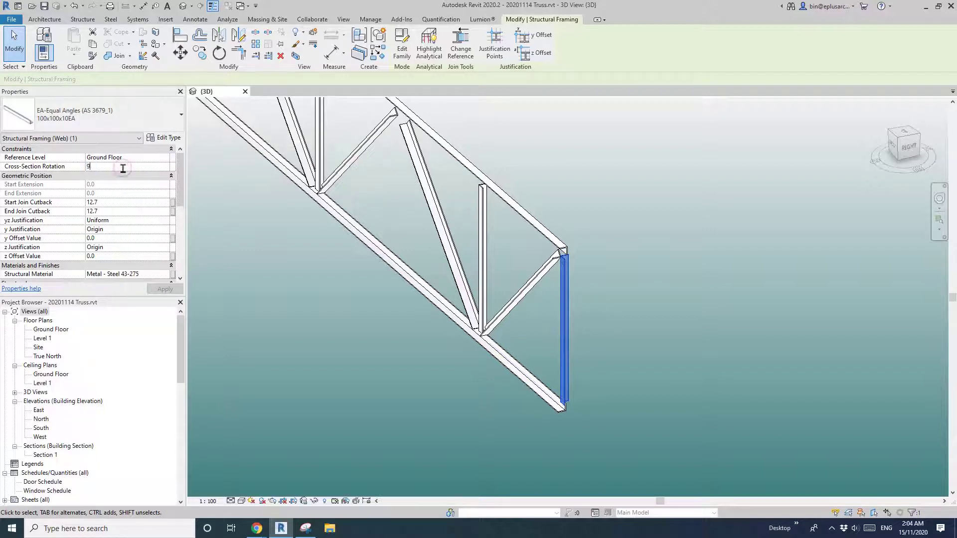
pyautogui.write('0')
pyautogui.press('Return')
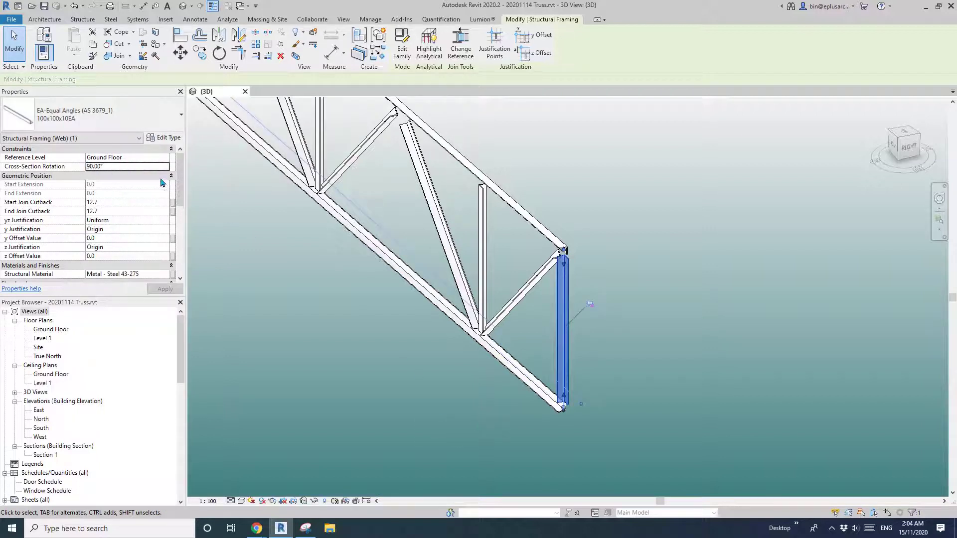
pyautogui.write('180')
pyautogui.press('Return')
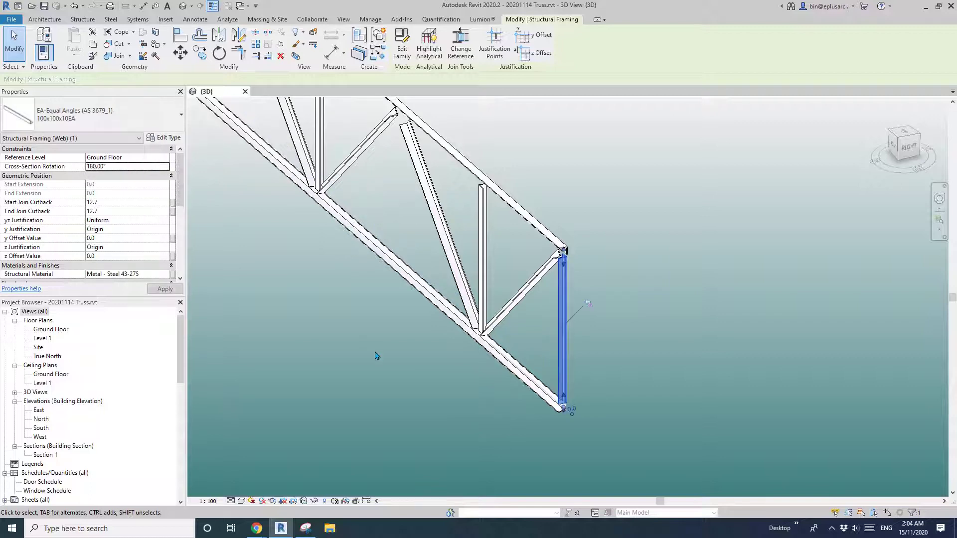
pyautogui.click(519, 407)
# Step: Change the end vertical at the copied truss's far end to EA-Equal Angles (AS 3679_1) 100x100x10EA
pyautogui.scroll(-1, 554, 351)
pyautogui.scroll(-3, 481, 344)
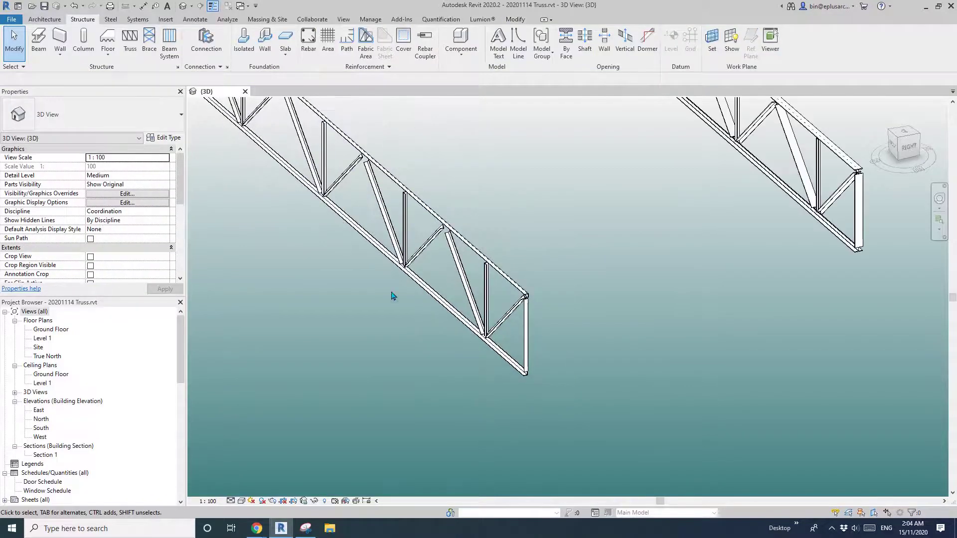
pyautogui.moveTo(279, 241); pyautogui.dragTo(480, 367, button='middle')
pyautogui.moveTo(234, 102); pyautogui.dragTo(422, 232, button='middle')
pyautogui.scroll(2, 423, 230)
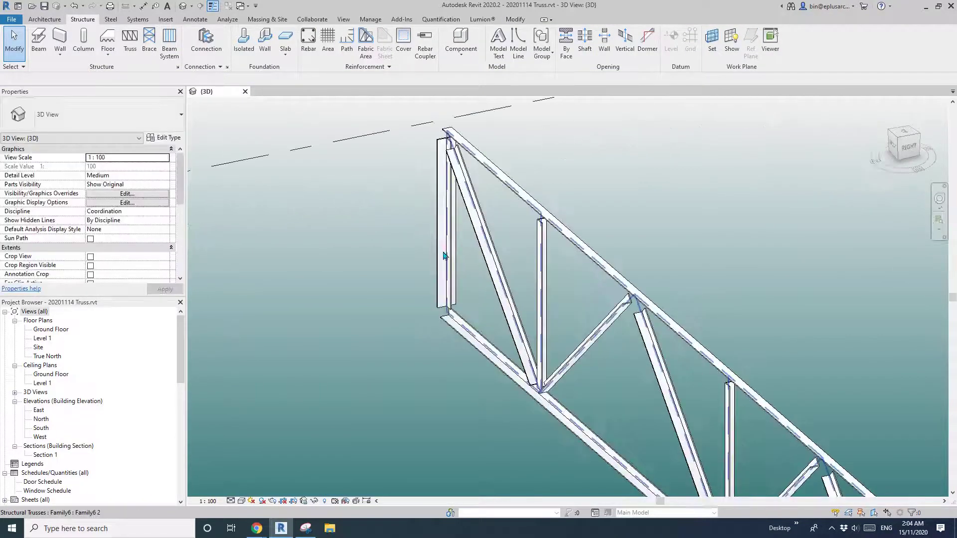
pyautogui.scroll(1, 445, 256)
pyautogui.click(456, 267)
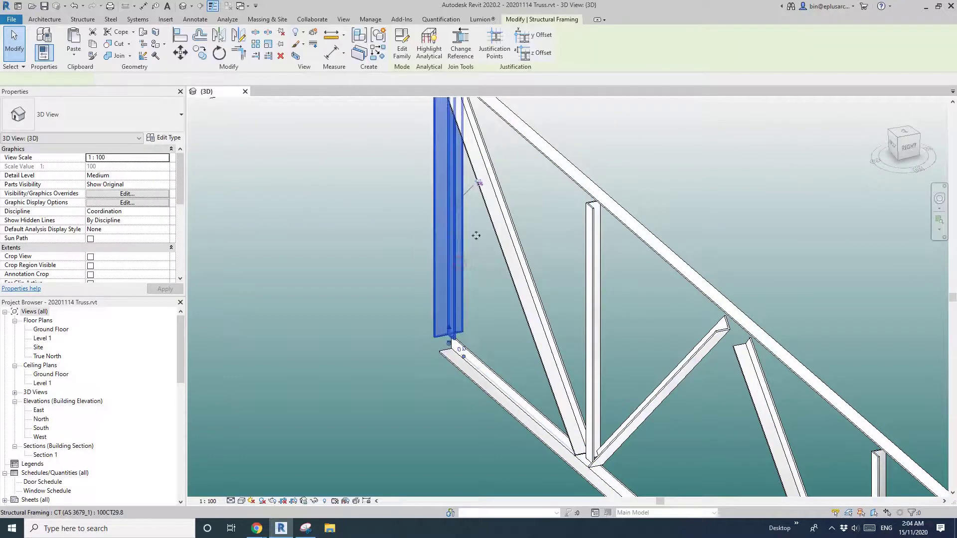
pyautogui.click(97, 115)
pyautogui.click(74, 201)
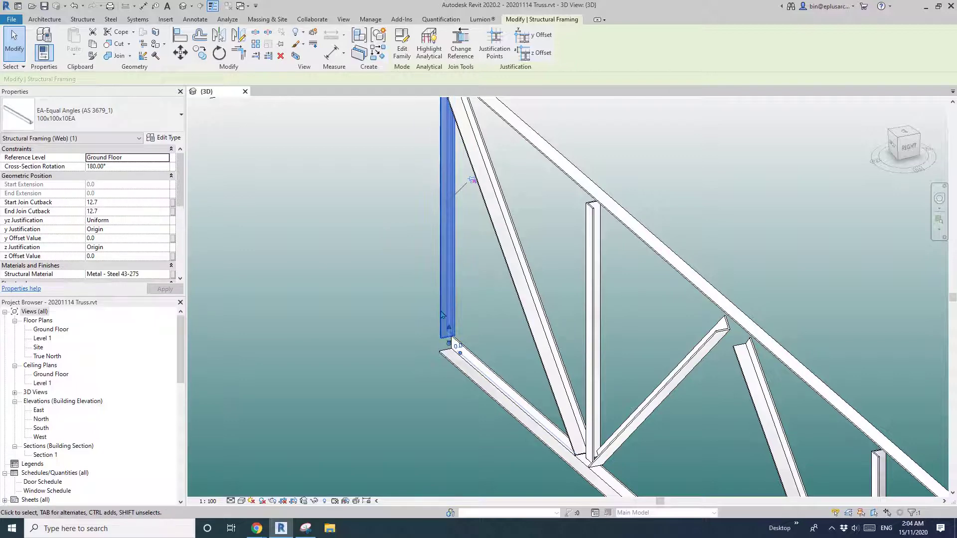
# Step: Try a 0° cross-section rotation on the far end vertical, and set it to 90° instead
pyautogui.click(139, 167)
pyautogui.press('Return')
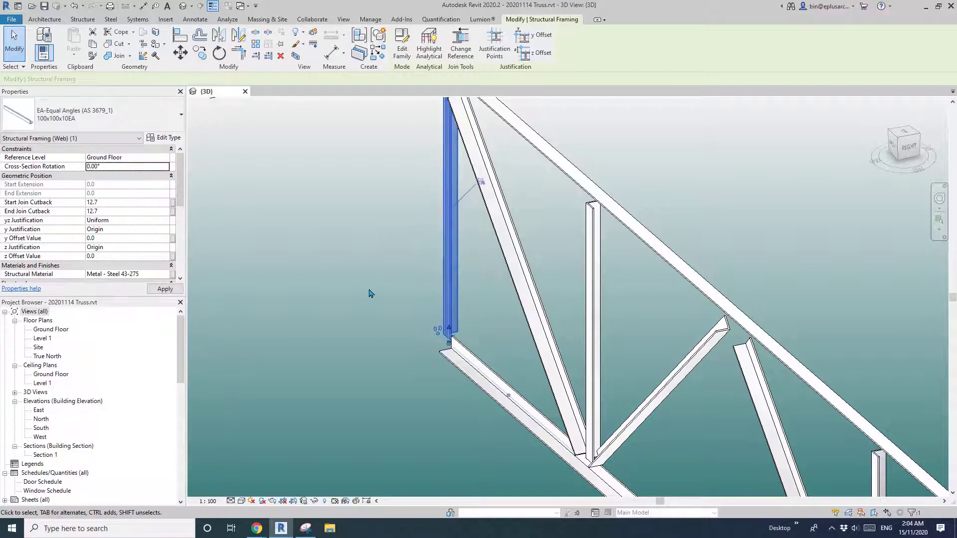
pyautogui.write('90')
pyautogui.press('Return')
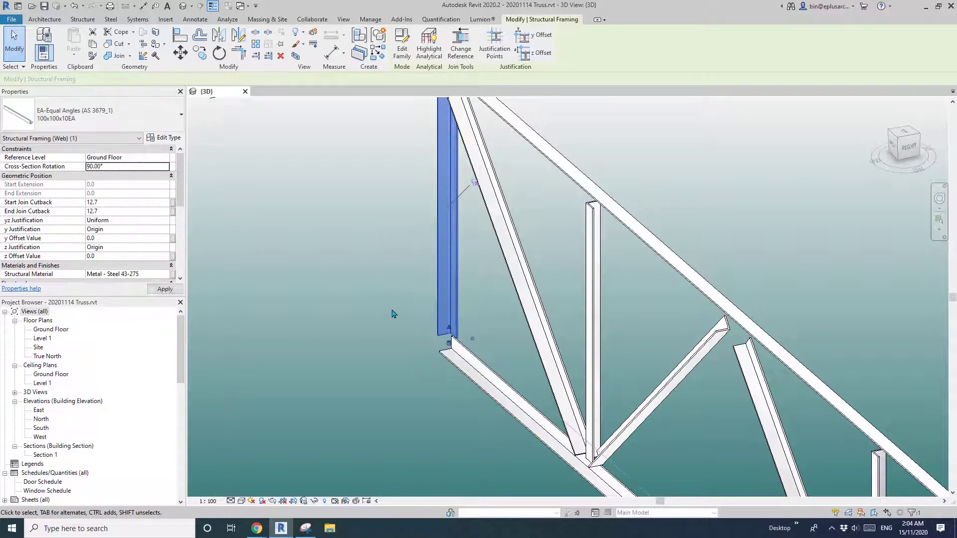
pyautogui.click(431, 323)
# Step: Inspect the equal-angle truss along its length, and orient the 3D view to the right side
pyautogui.scroll(-3, 427, 320)
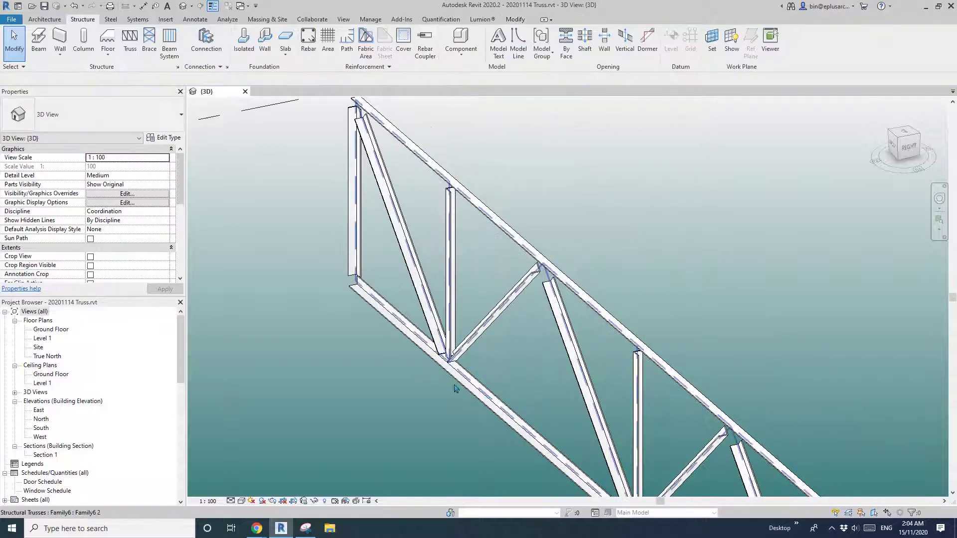
pyautogui.scroll(4, 439, 376)
pyautogui.scroll(-3, 557, 300)
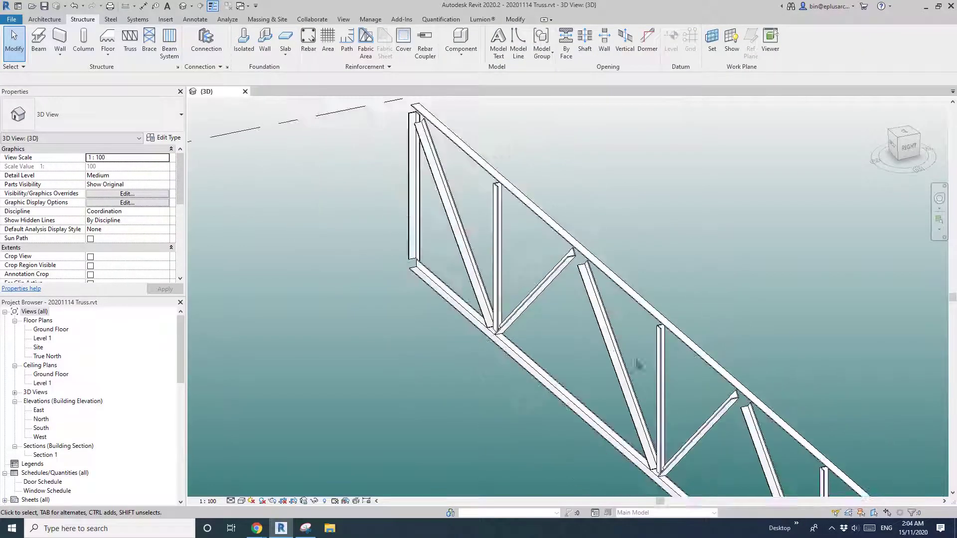
pyautogui.moveTo(685, 381); pyautogui.dragTo(502, 257, button='middle')
pyautogui.scroll(-1, 563, 280)
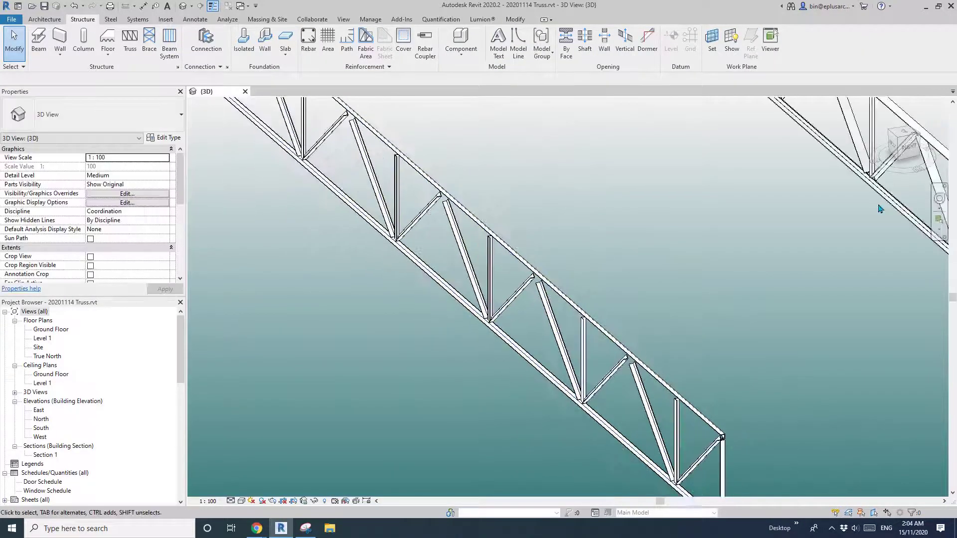
pyautogui.click(909, 148)
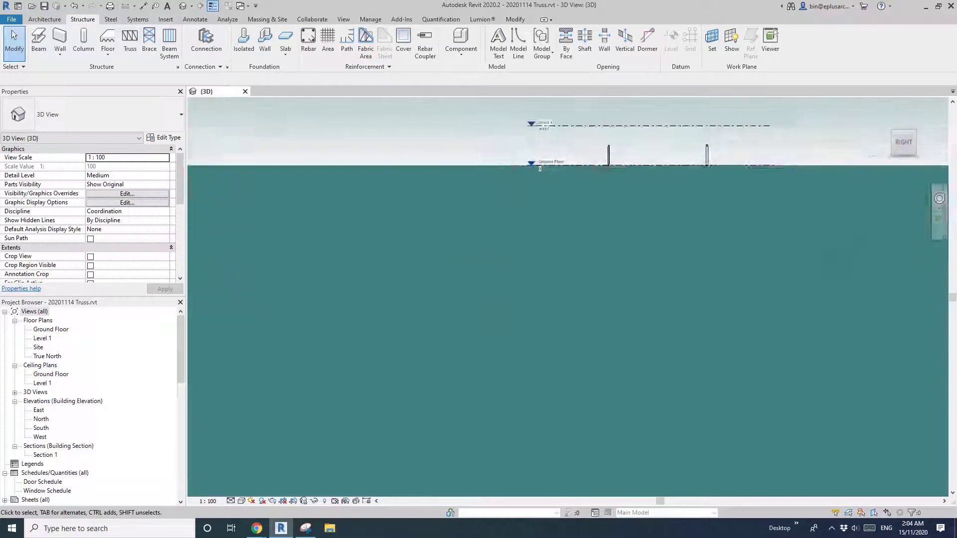
# Step: Unpin the copied truss's top chord and move it sideways, flush with the inner leg face of the end vertical
pyautogui.scroll(5, 522, 314)
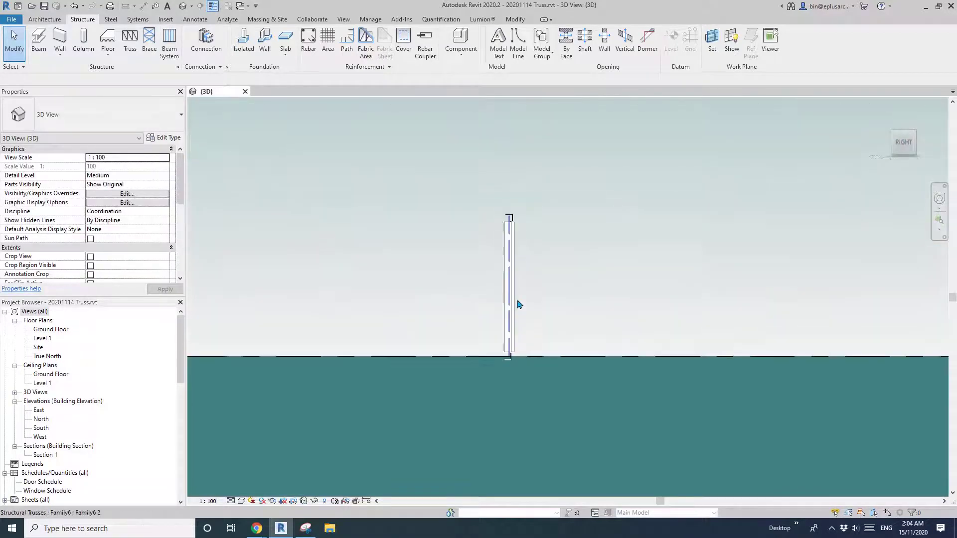
pyautogui.moveTo(514, 354); pyautogui.dragTo(507, 401, button='middle')
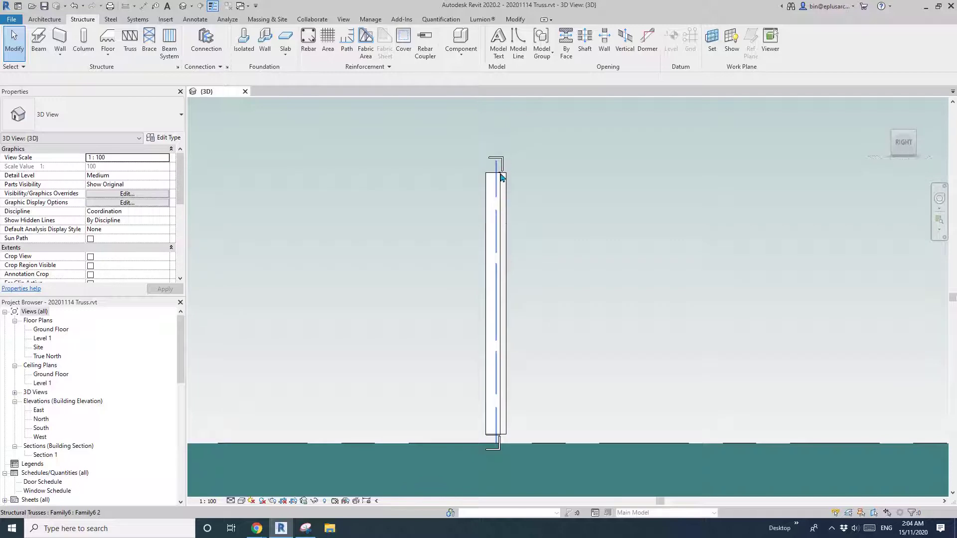
pyautogui.scroll(3, 502, 174)
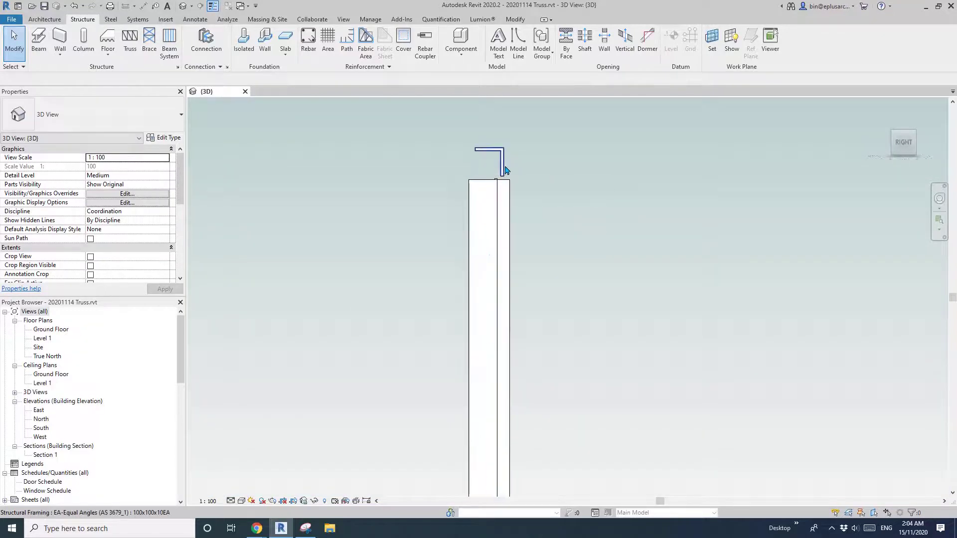
pyautogui.click(506, 169)
pyautogui.scroll(2, 503, 168)
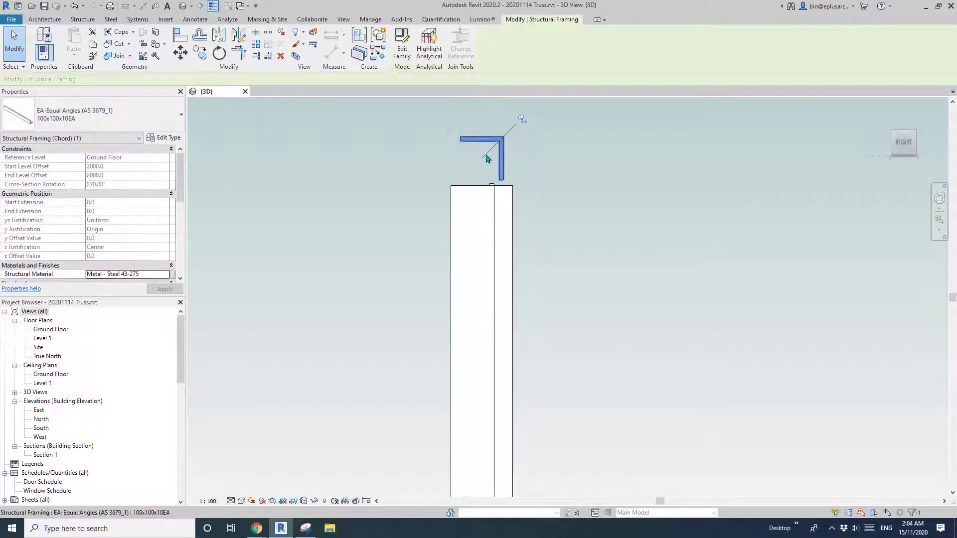
pyautogui.moveTo(513, 129); pyautogui.dragTo(506, 162, button='middle')
pyautogui.scroll(2, 506, 162)
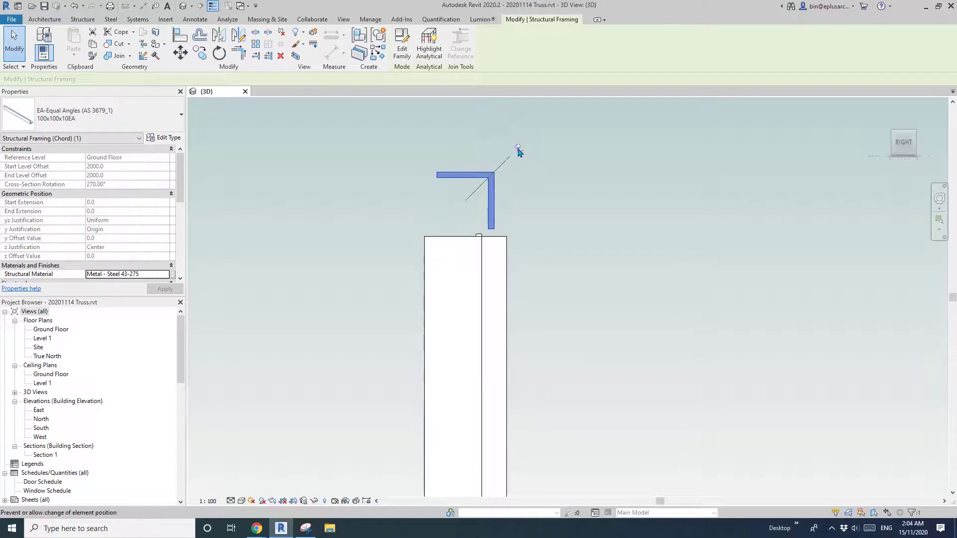
pyautogui.scroll(3, 493, 220)
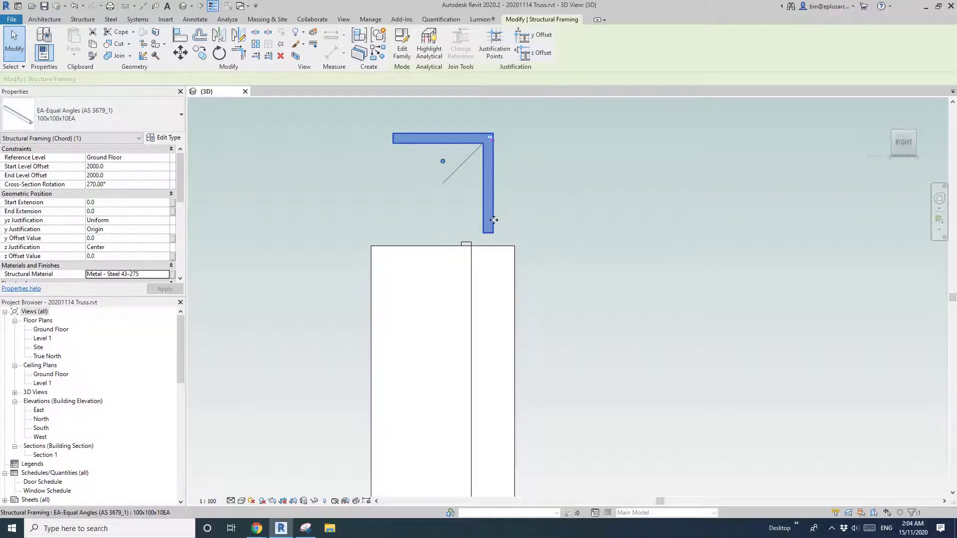
pyautogui.press('m')
pyautogui.press('v')
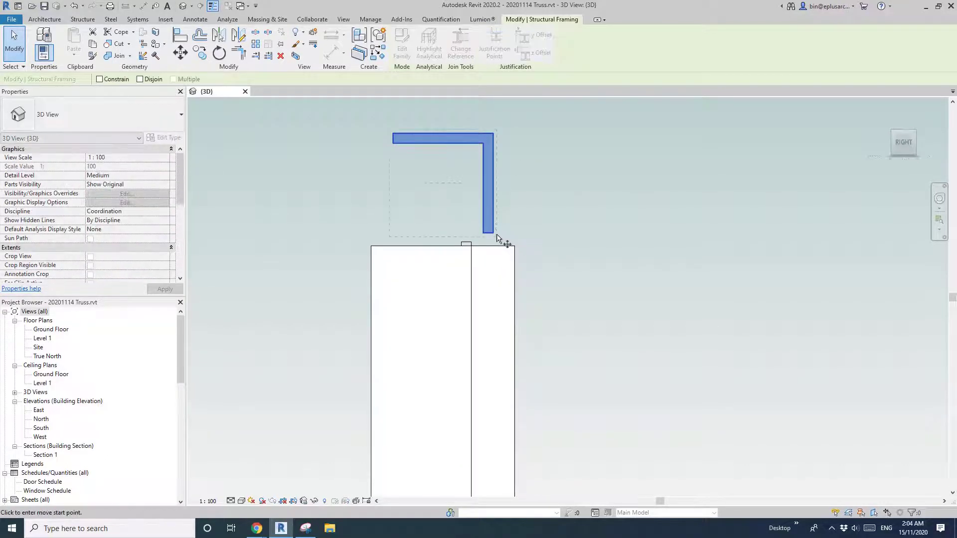
pyautogui.scroll(3, 480, 235)
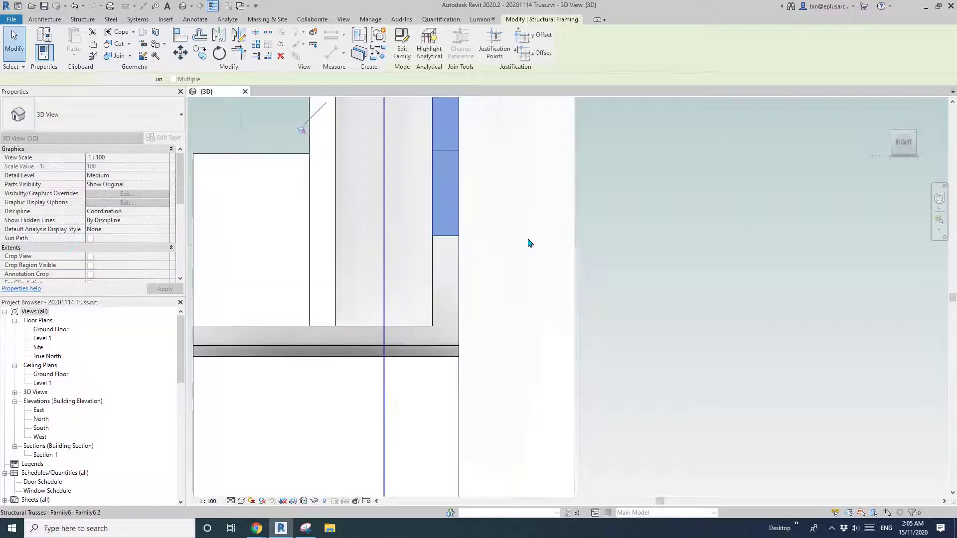
pyautogui.scroll(-10, 527, 239)
pyautogui.press('Escape')
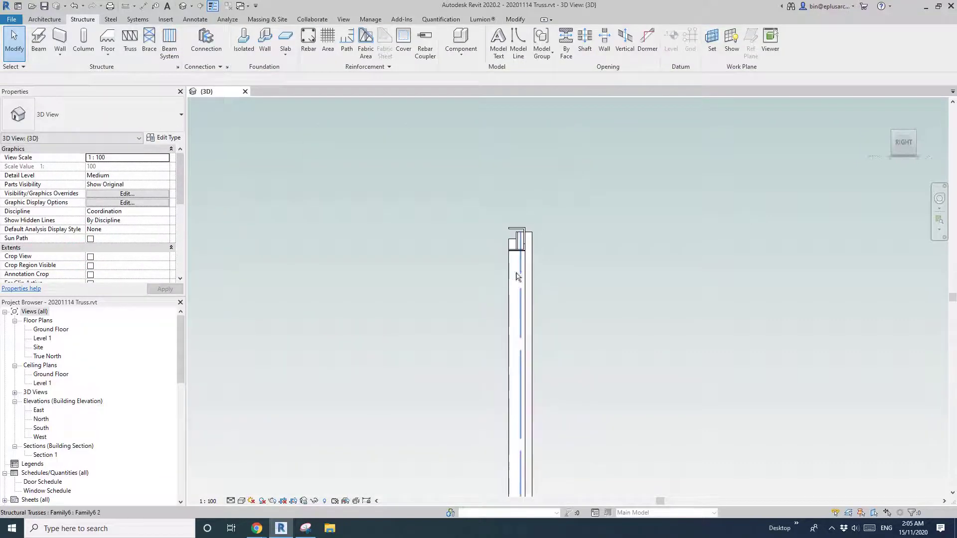
# Step: Examine how the shifted top chord, the web members and the end vertical meet near the truss's near end
pyautogui.keyDown('shift'); pyautogui.moveTo(528, 244); pyautogui.dragTo(674, 303, button='middle'); pyautogui.keyUp('shift')
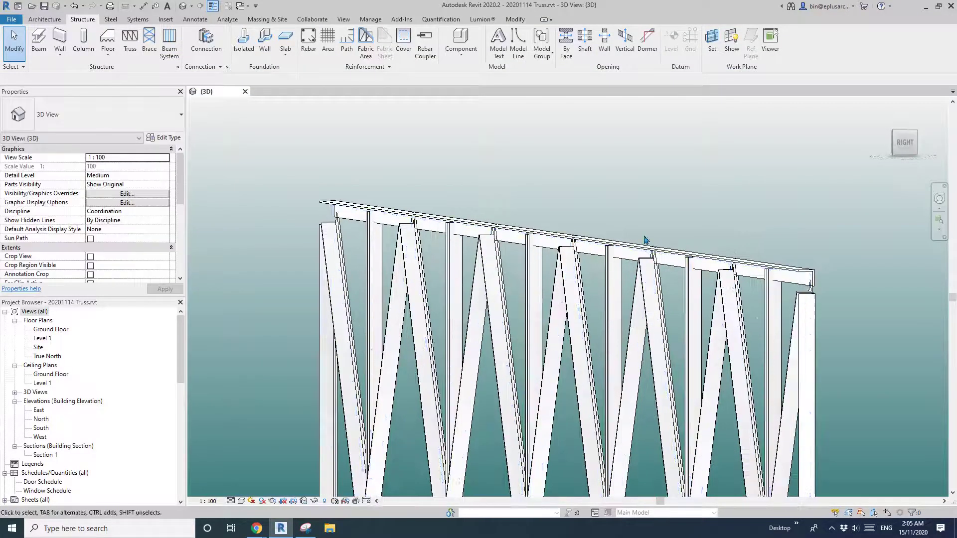
pyautogui.moveTo(736, 270); pyautogui.dragTo(580, 171, button='middle')
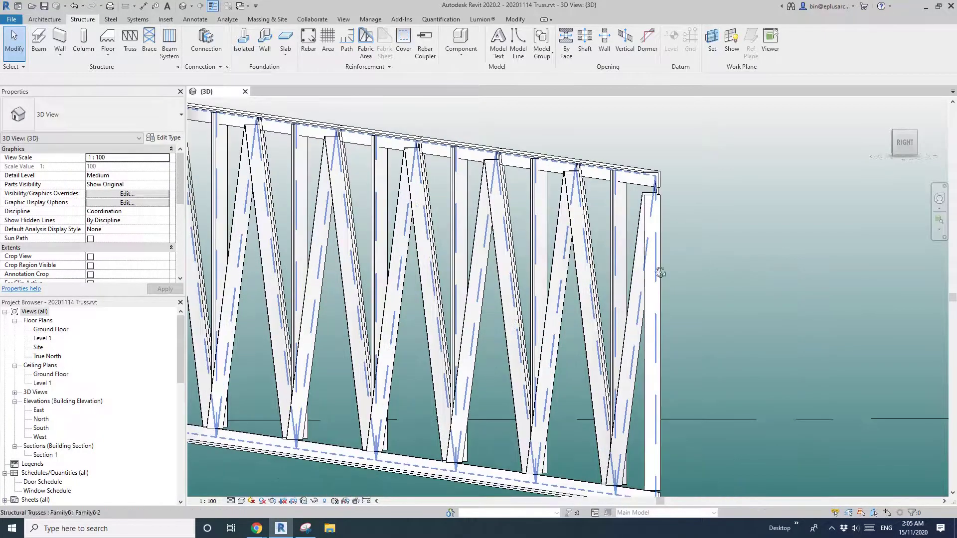
pyautogui.keyDown('shift'); pyautogui.moveTo(659, 274); pyautogui.dragTo(741, 316, button='middle'); pyautogui.keyUp('shift')
pyautogui.scroll(-2, 741, 316)
pyautogui.moveTo(837, 374); pyautogui.dragTo(677, 254, button='middle')
pyautogui.scroll(-1, 772, 214)
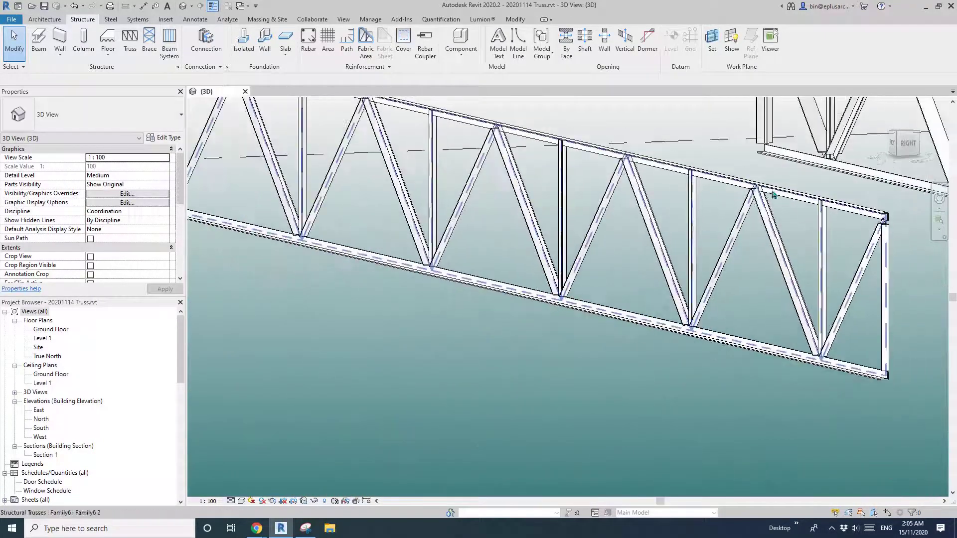
pyautogui.scroll(3, 842, 311)
pyautogui.moveTo(847, 315); pyautogui.dragTo(705, 305, button='middle')
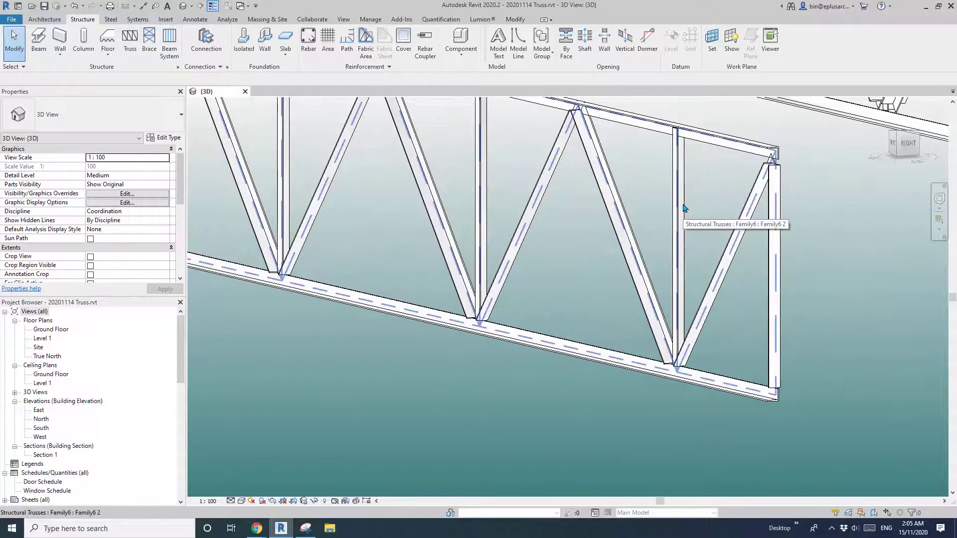
pyautogui.scroll(-3, 679, 213)
pyautogui.scroll(2, 662, 257)
pyautogui.scroll(2, 668, 312)
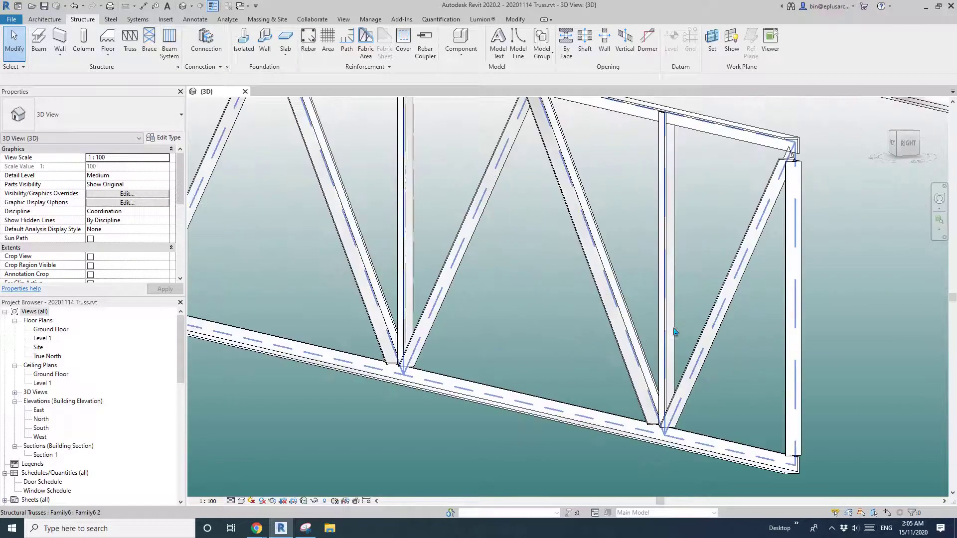
pyautogui.scroll(-2, 669, 328)
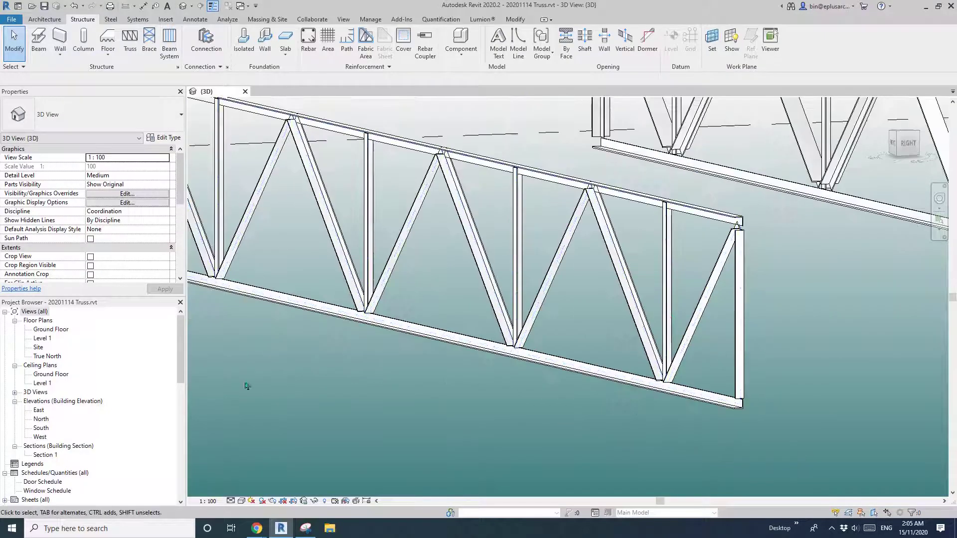
# Step: Copy the whole equal-angle truss in place with a distance of 0
pyautogui.scroll(-2, 267, 277)
pyautogui.keyDown('shift'); pyautogui.moveTo(409, 279); pyautogui.dragTo(429, 261, button='middle'); pyautogui.keyUp('shift')
pyautogui.click(348, 222)
pyautogui.scroll(-2, 356, 224)
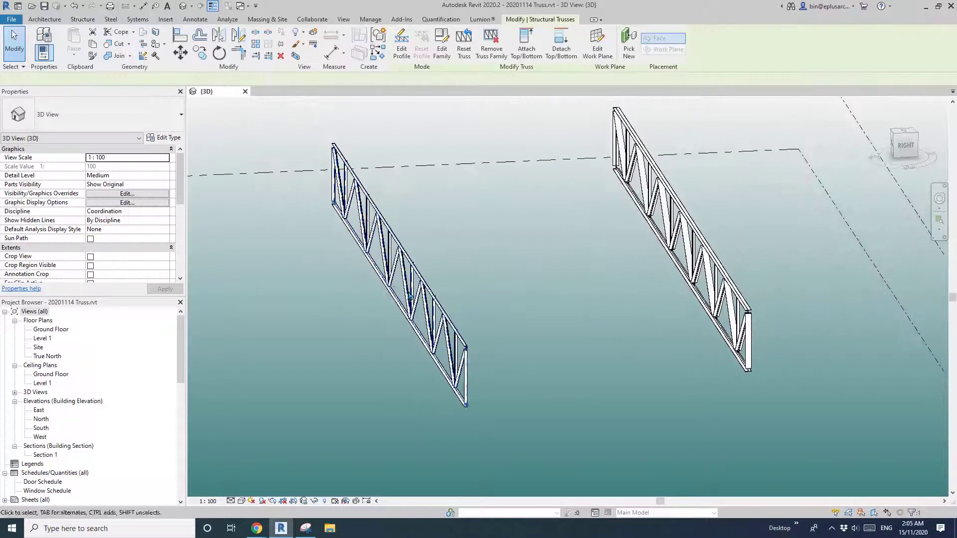
pyautogui.press('c')
pyautogui.press('o')
pyautogui.click(452, 239)
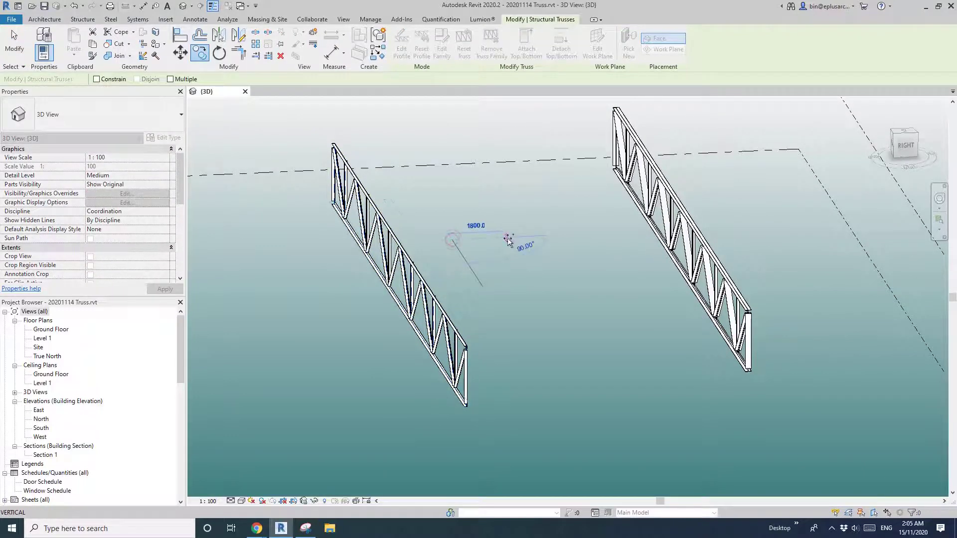
pyautogui.write('0')
pyautogui.press('Return')
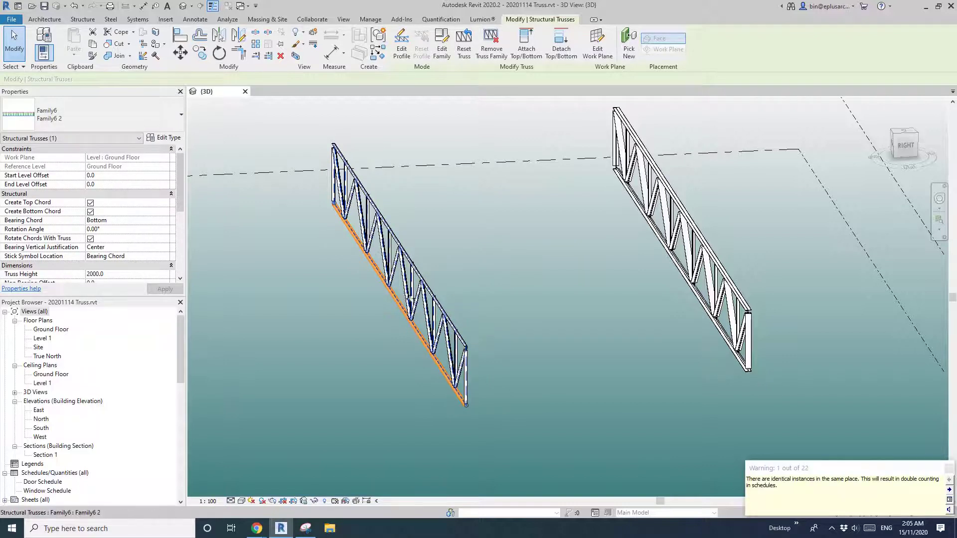
# Step: Rotate the coincident truss copy 180° about its centre
pyautogui.moveTo(409, 299); pyautogui.dragTo(470, 302, button='middle')
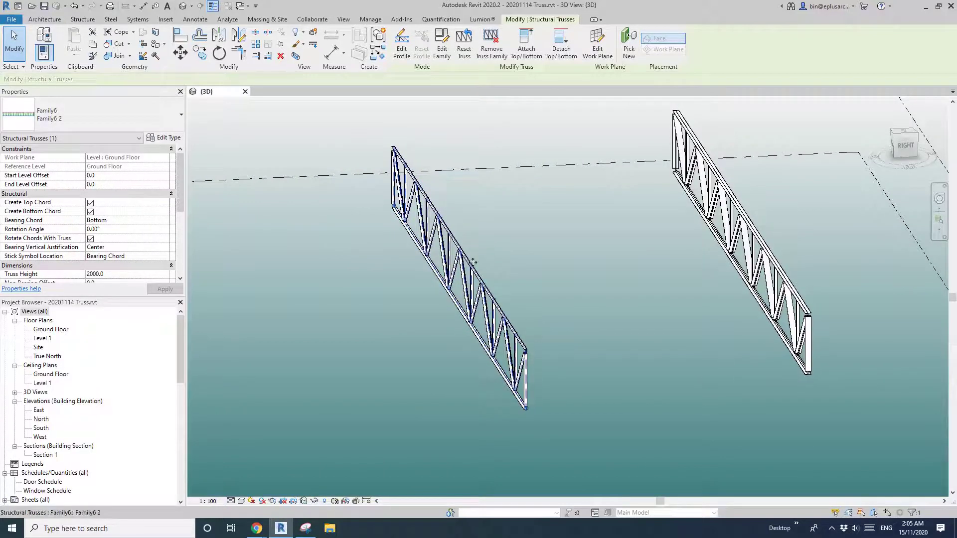
pyautogui.press('r')
pyautogui.press('o')
pyautogui.click(574, 267)
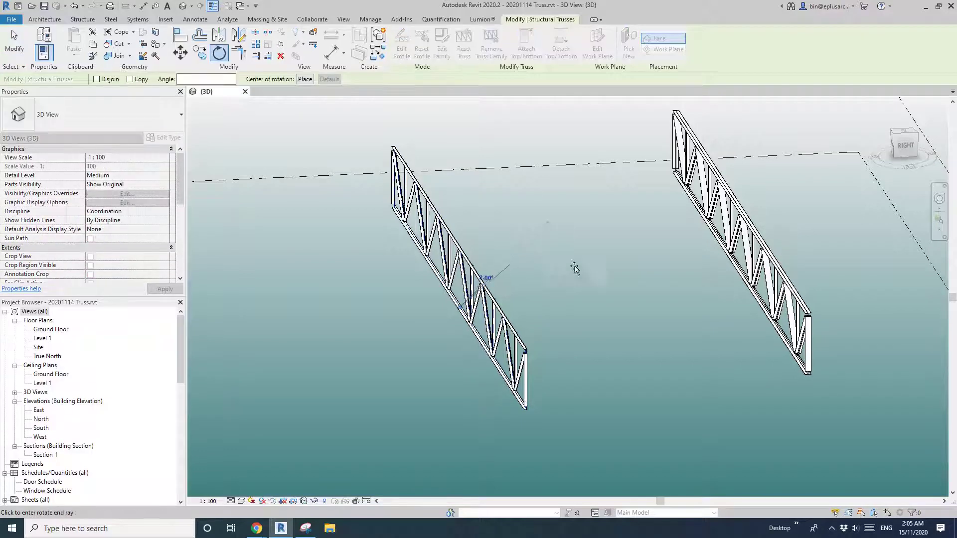
pyautogui.write('18')
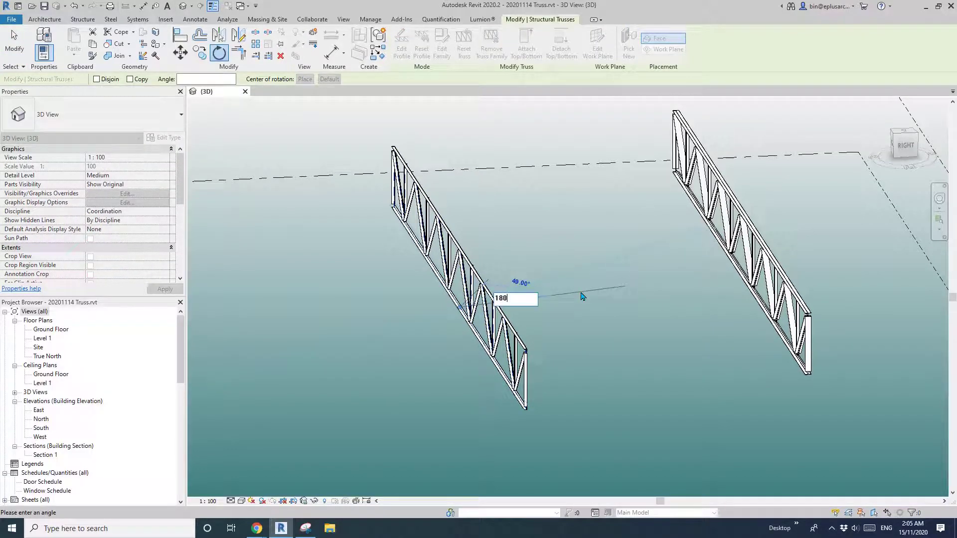
pyautogui.write('0')
pyautogui.press('Return')
# Step: From the right side view, move one half of the doubled truss sideways to open a gap between the two back-to-back halves
pyautogui.scroll(5, 550, 389)
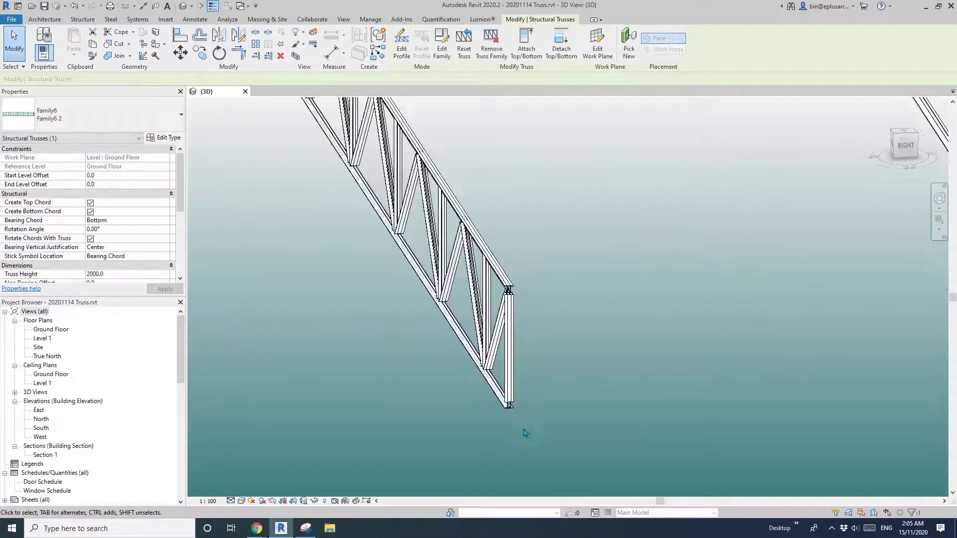
pyautogui.click(507, 397)
pyautogui.scroll(-2, 488, 269)
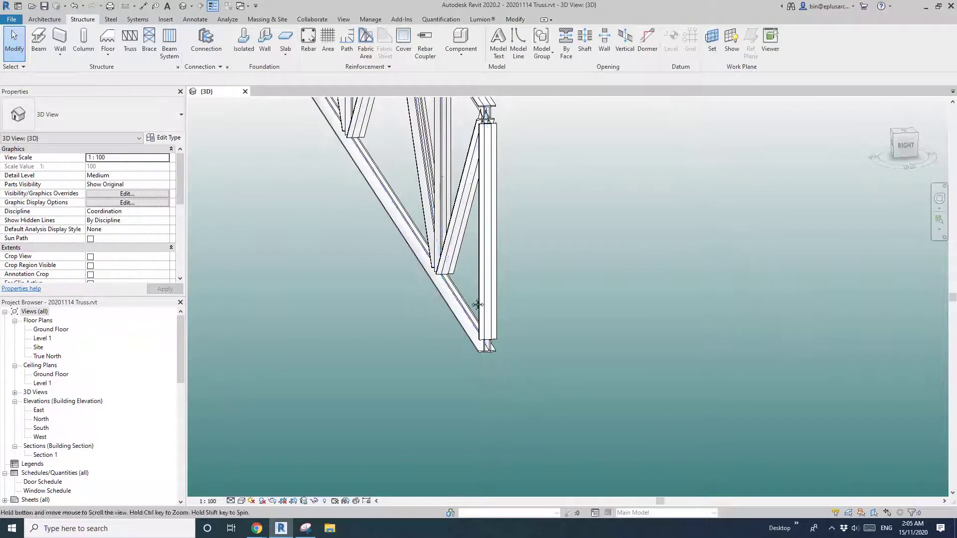
pyautogui.scroll(-2, 480, 236)
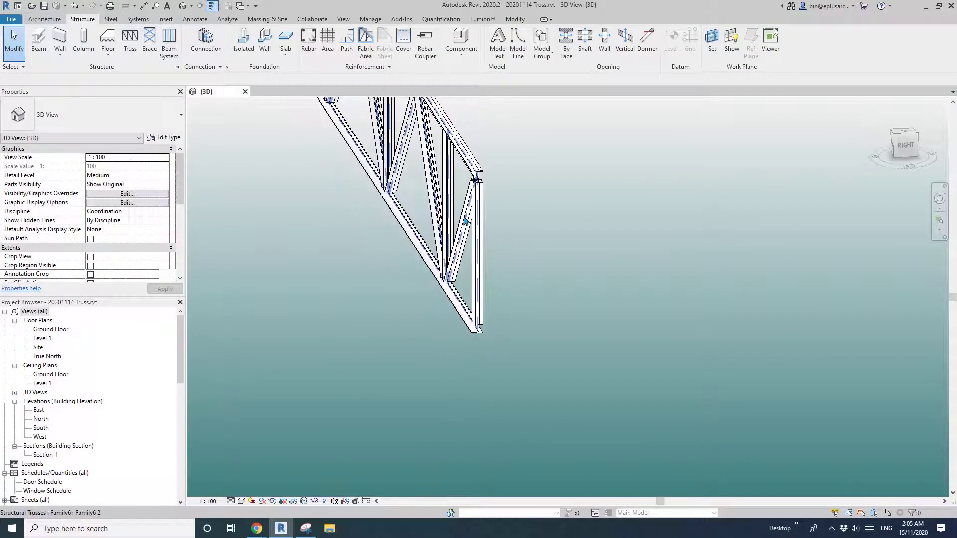
pyautogui.moveTo(471, 234); pyautogui.dragTo(468, 242, button='middle')
pyautogui.click(904, 148)
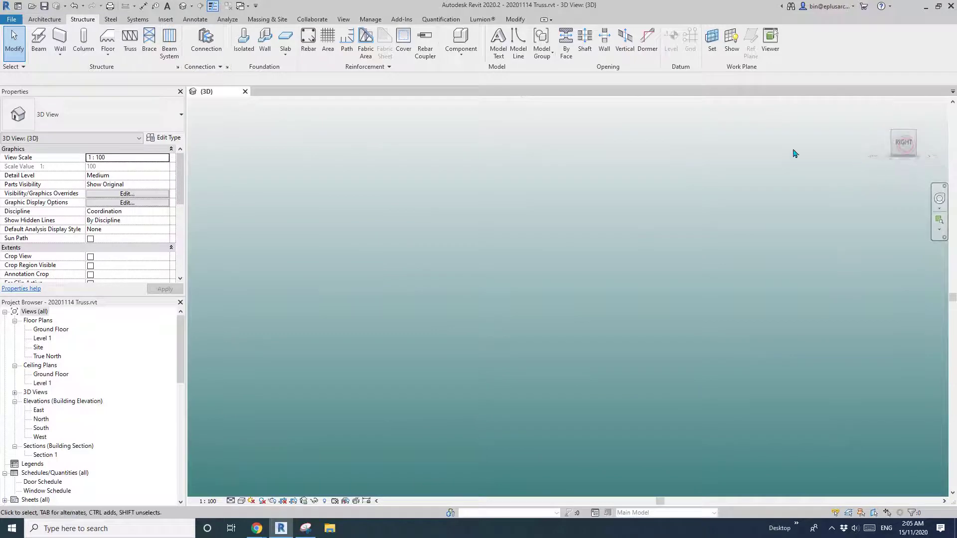
pyautogui.scroll(6, 527, 319)
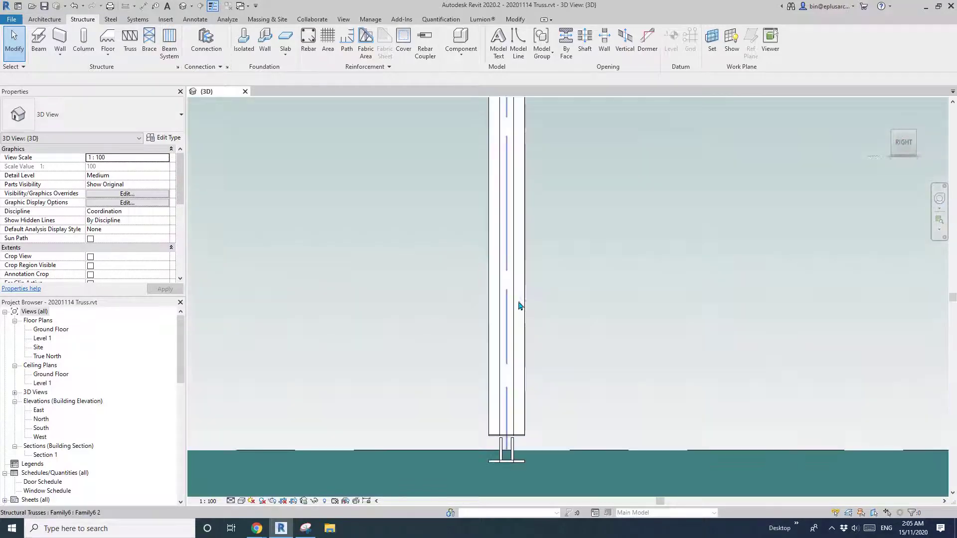
pyautogui.click(515, 305)
pyautogui.moveTo(521, 305); pyautogui.dragTo(508, 269, button='middle')
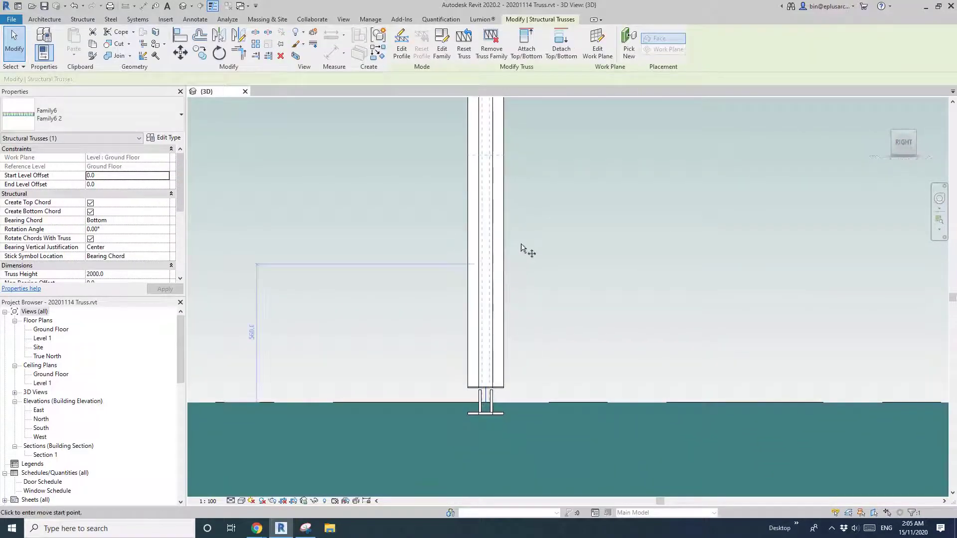
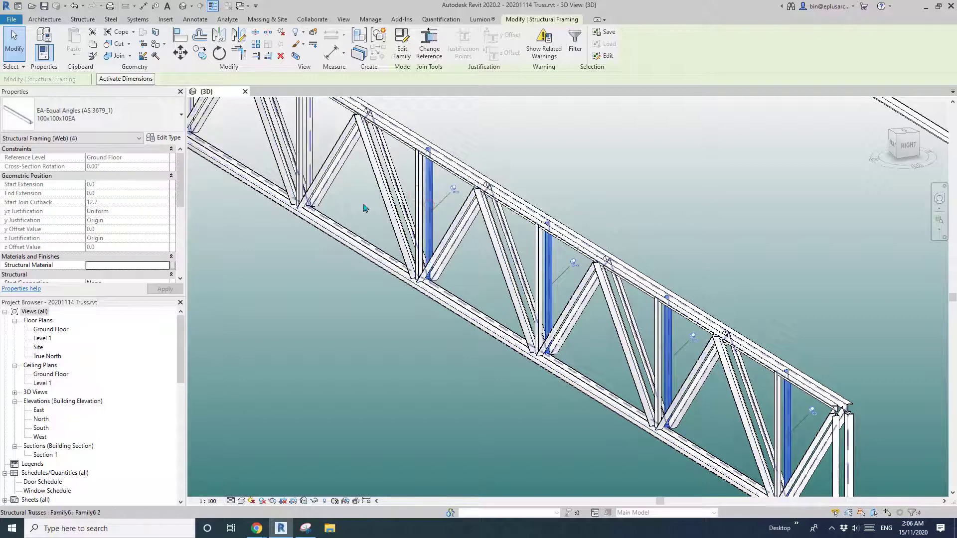
# Step: Complete the selection of the six intermediate verticals in one truss half, then unpin and delete them
pyautogui.moveTo(309, 202); pyautogui.dragTo(437, 271, button='middle')
pyautogui.keyDown('ctrl'); pyautogui.click(413, 241); pyautogui.keyUp('ctrl')
pyautogui.scroll(-3, 412, 241)
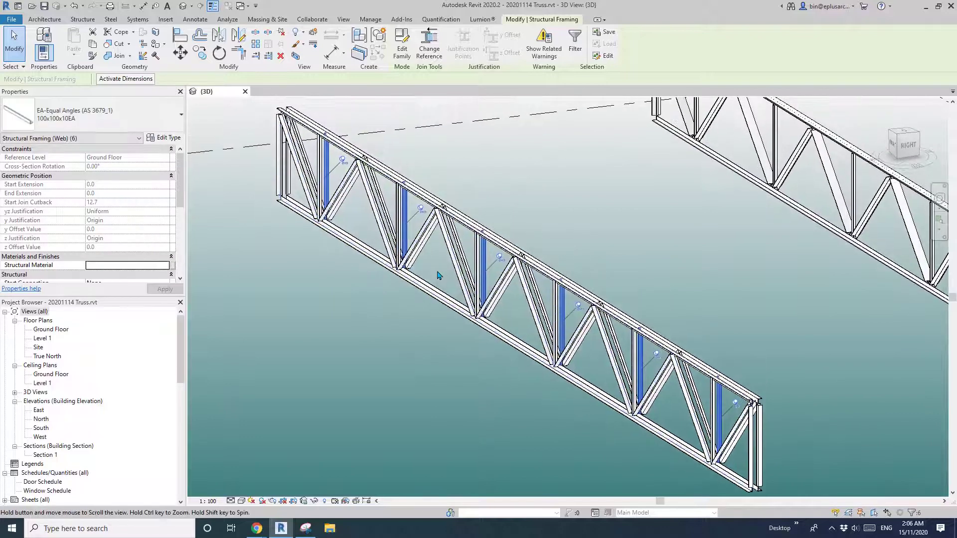
pyautogui.click(500, 260)
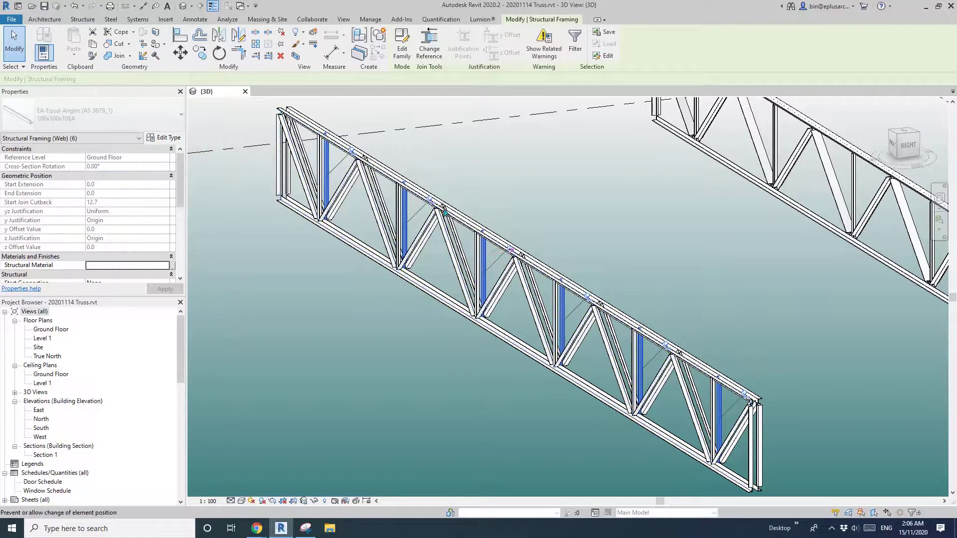
pyautogui.click(509, 250)
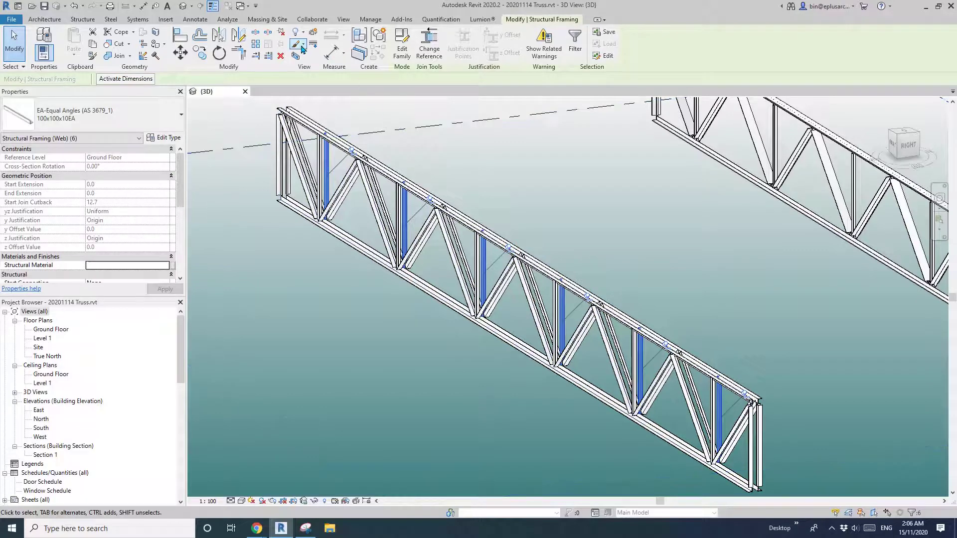
pyautogui.click(282, 36)
pyautogui.click(534, 217)
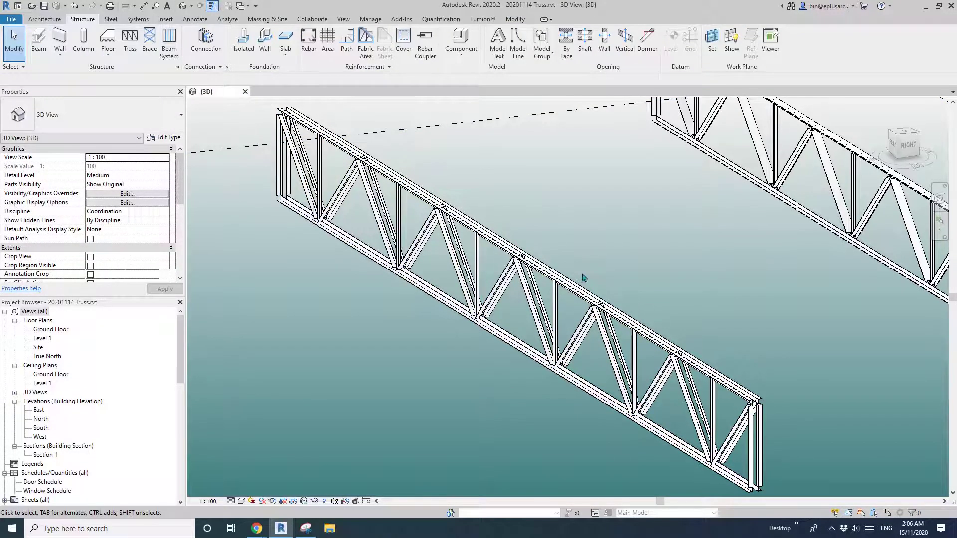
# Step: From the right side view, move the six remaining intermediate verticals sideways so they sit against the back face of their half's chord
pyautogui.scroll(6, 583, 279)
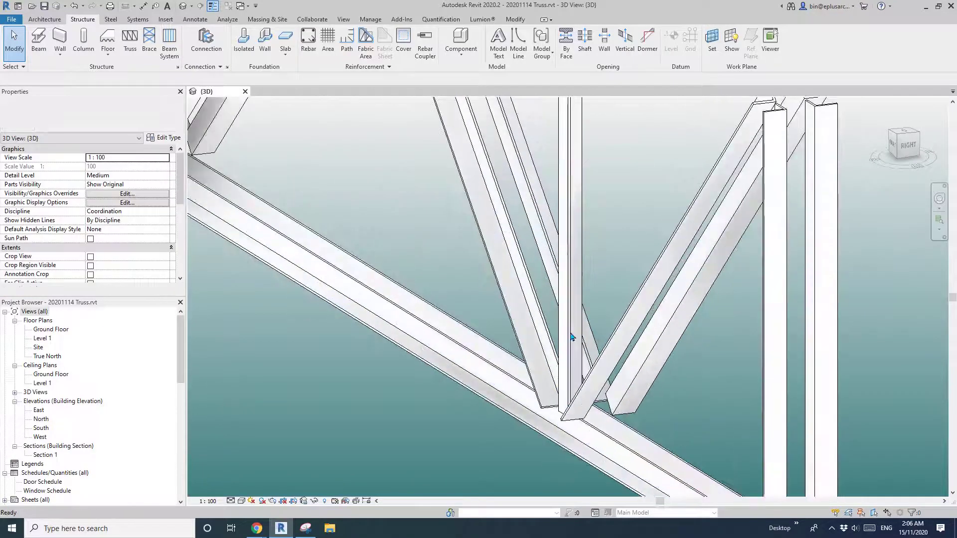
pyautogui.scroll(-5, 572, 337)
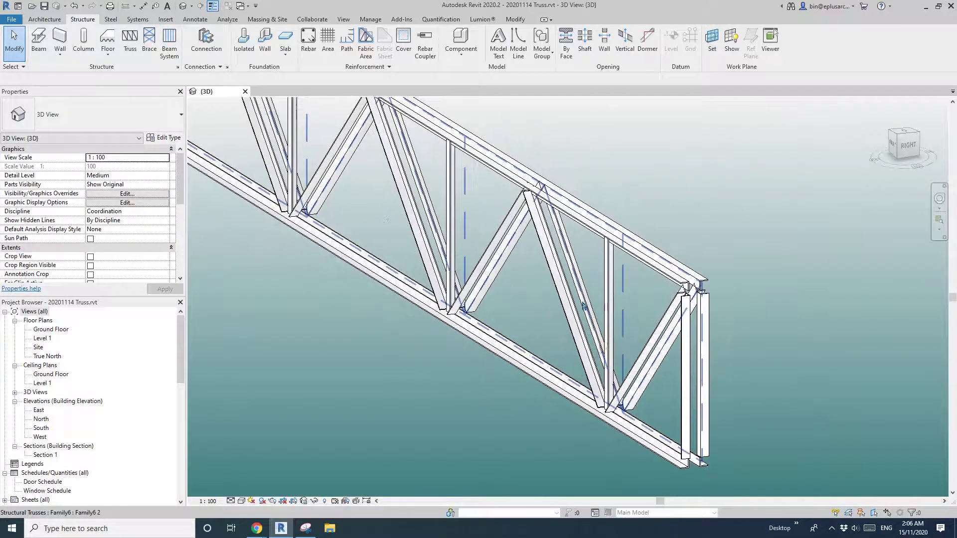
pyautogui.click(912, 148)
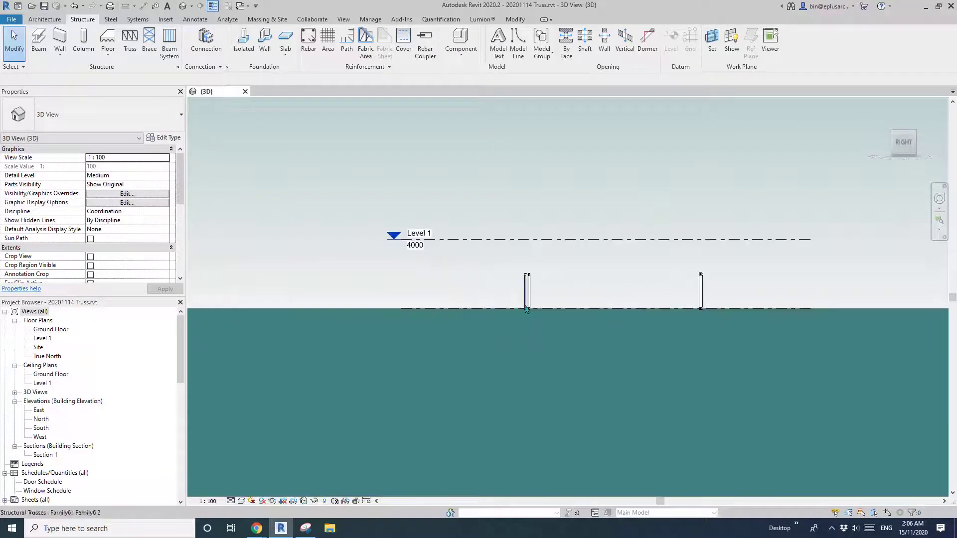
pyautogui.scroll(6, 526, 309)
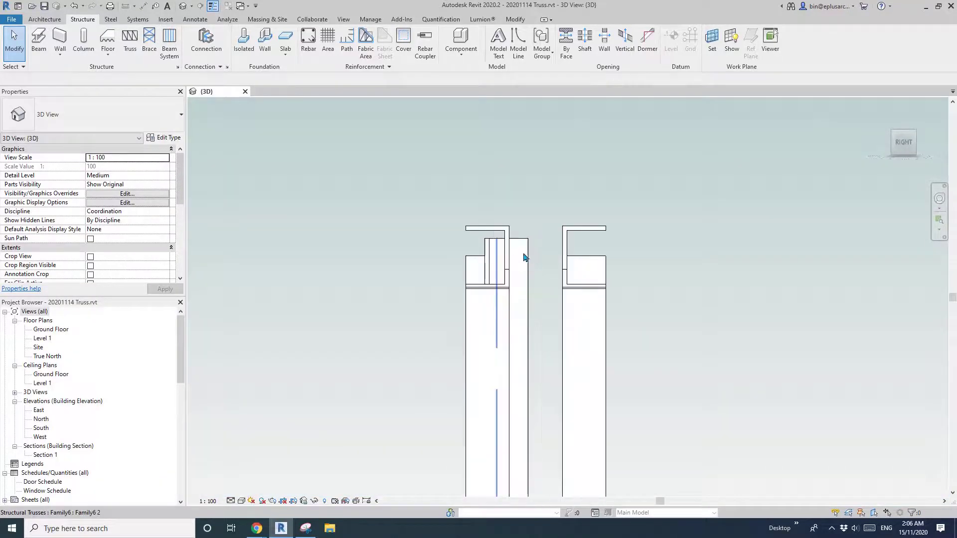
pyautogui.scroll(3, 523, 284)
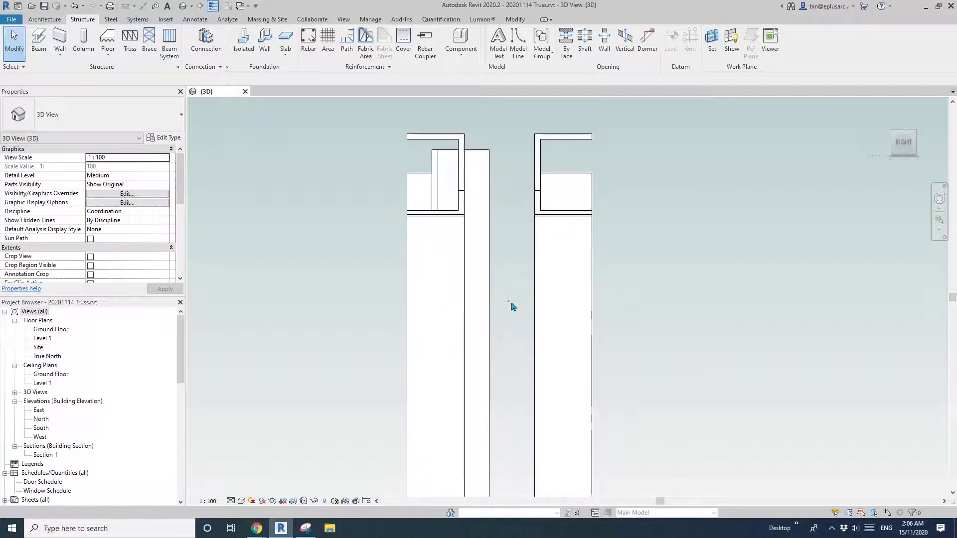
pyautogui.click(487, 323)
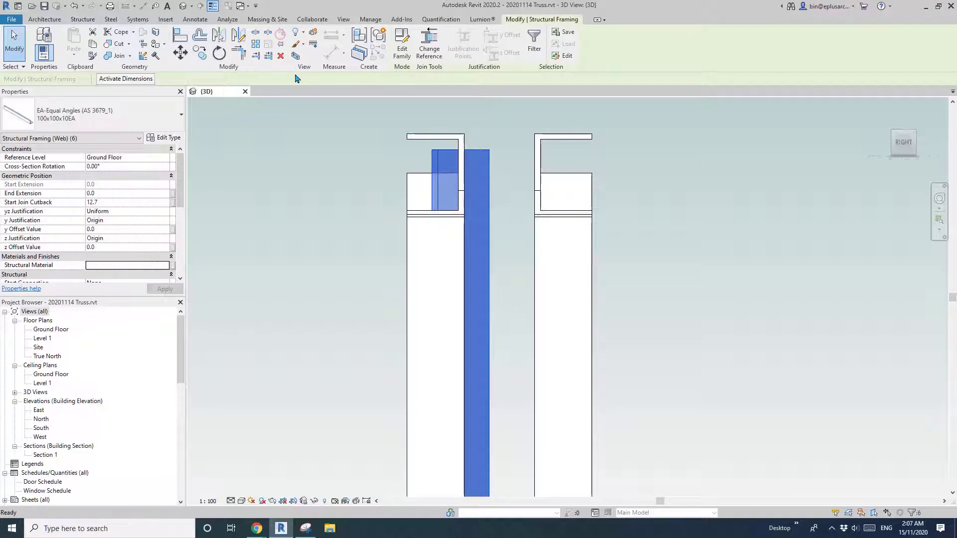
pyautogui.press('v')
pyautogui.click(432, 150)
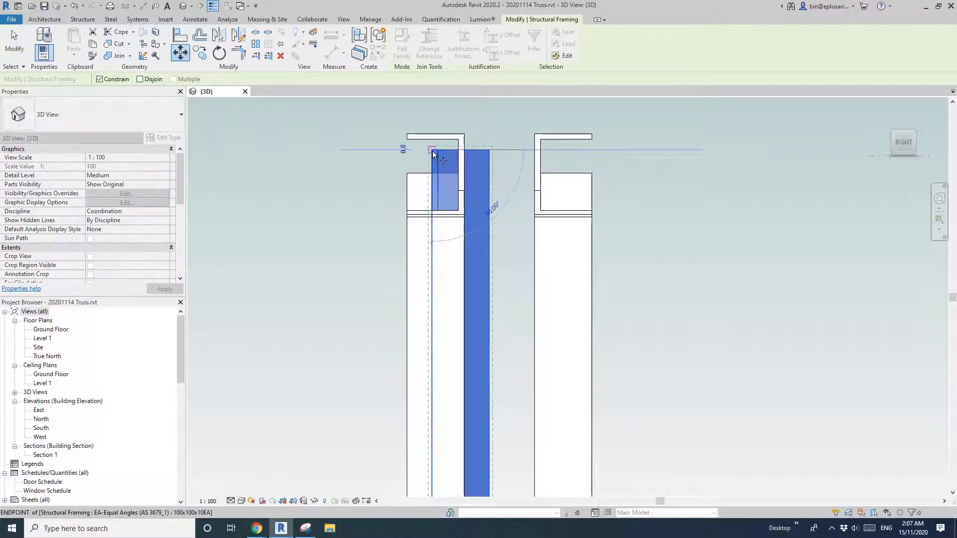
pyautogui.click(464, 150)
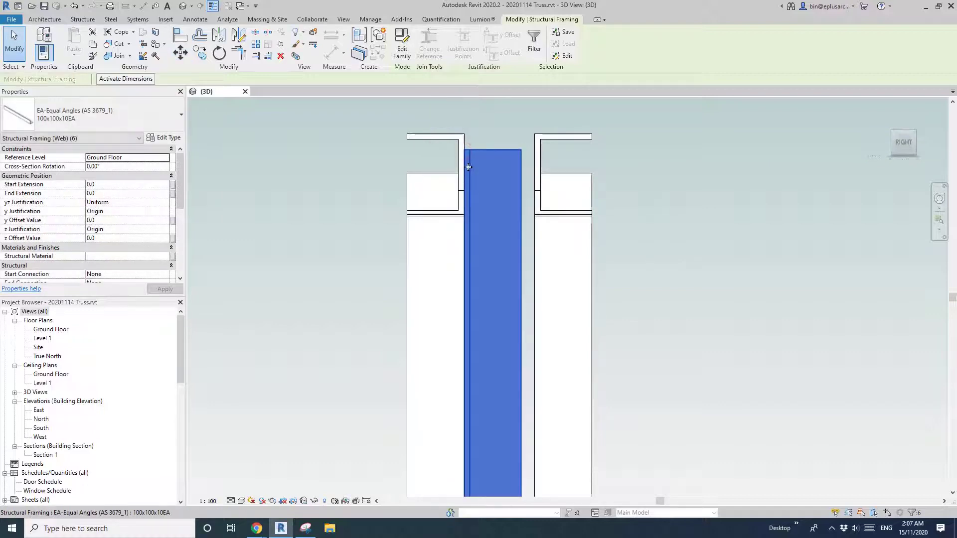
pyautogui.press('Escape')
pyautogui.click(553, 200)
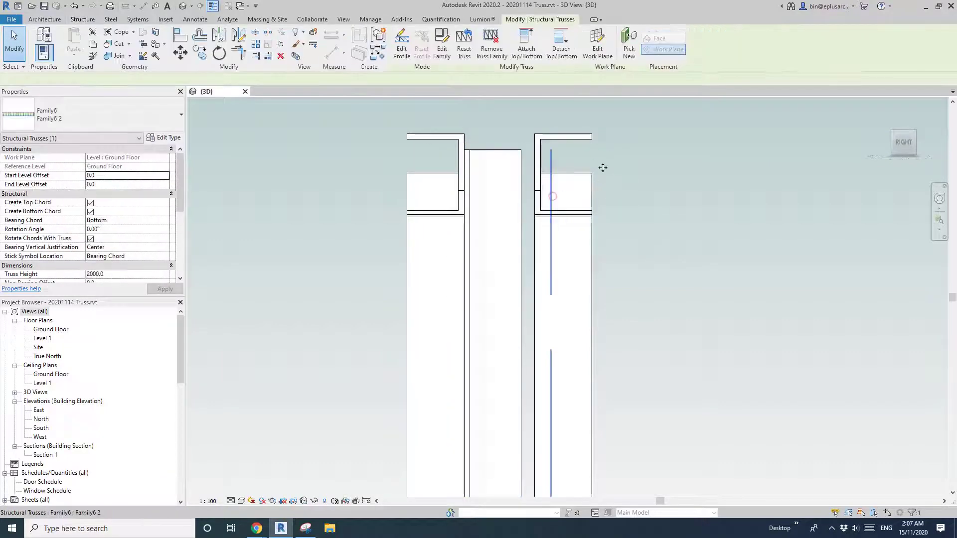
pyautogui.press('m')
pyautogui.press('v')
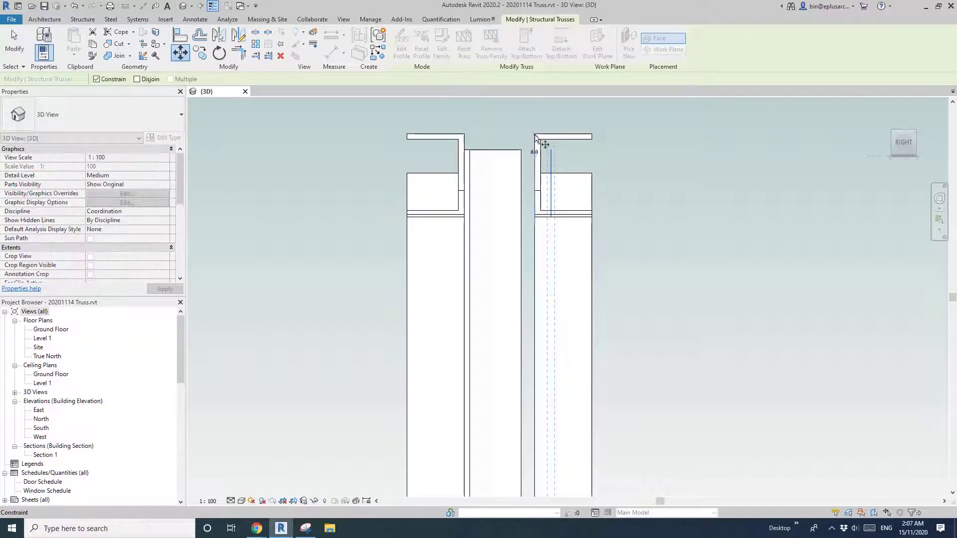
pyautogui.click(539, 139)
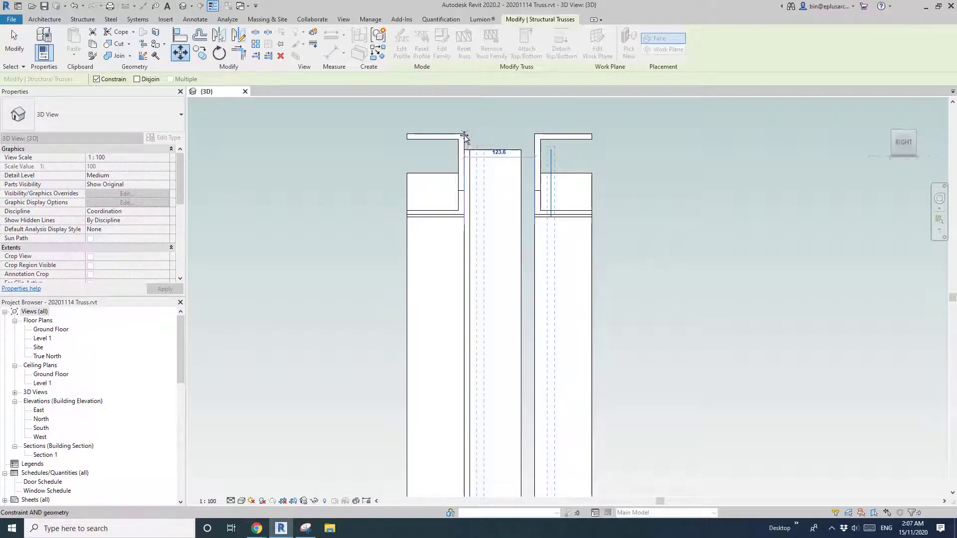
pyautogui.press('Escape')
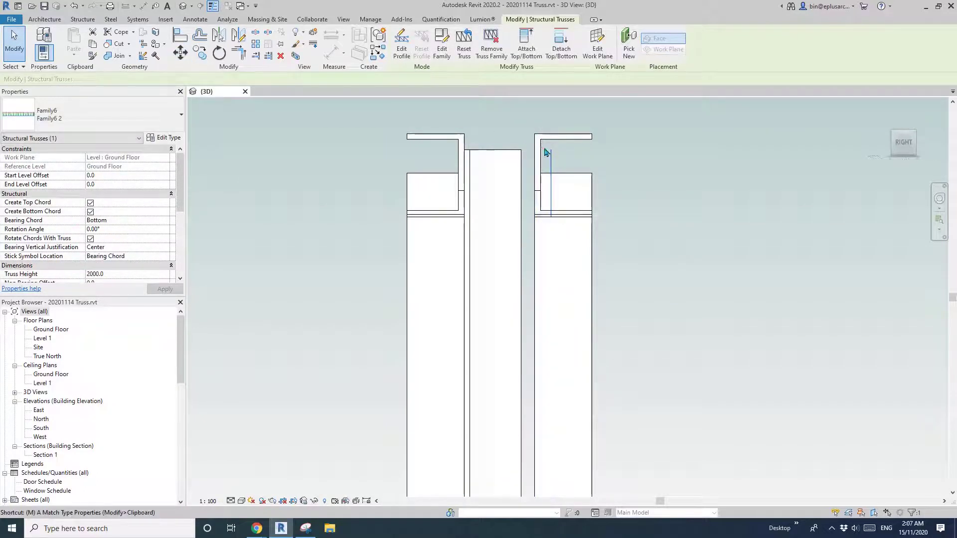
# Step: Move the half without verticals sideways from its top chord's back corner to the other half's corner, closing the gap back to back
pyautogui.press('m')
pyautogui.press('v')
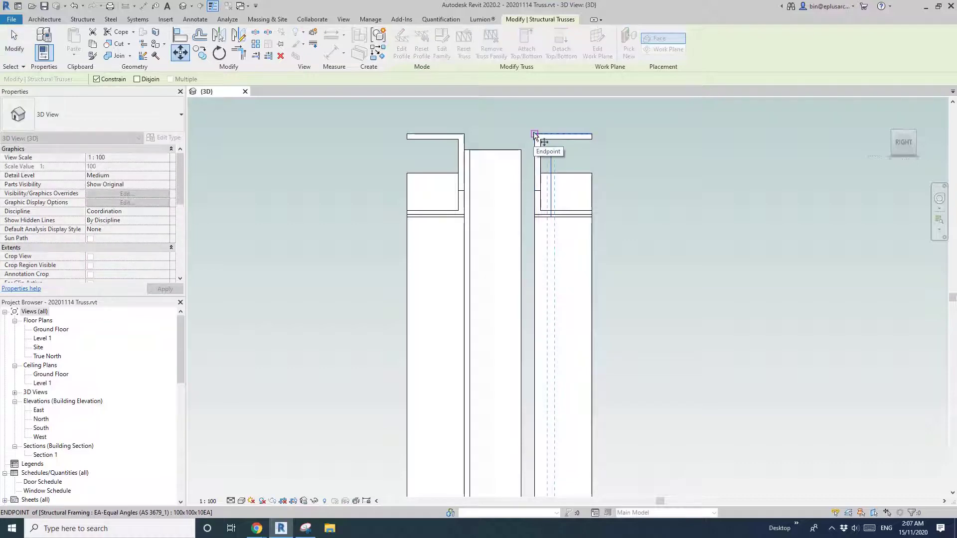
pyautogui.click(464, 133)
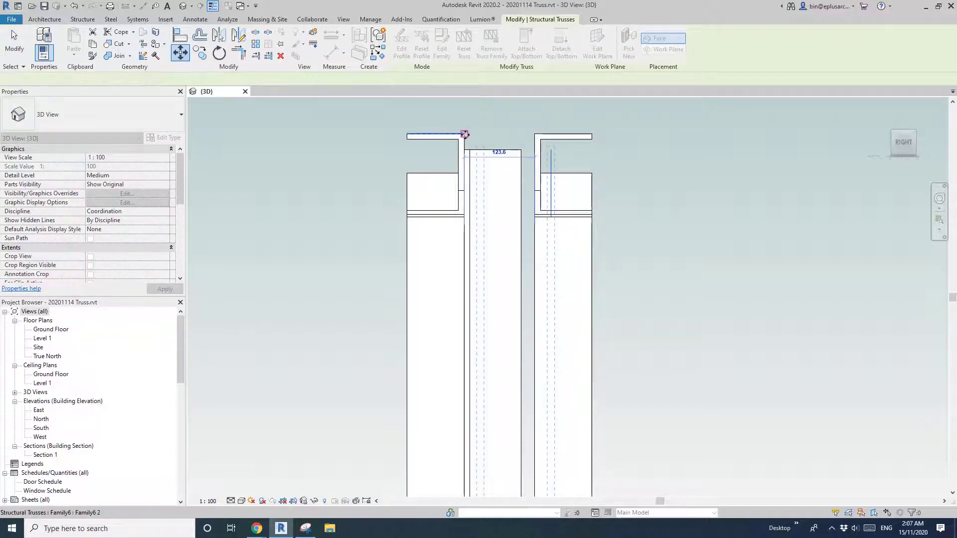
pyautogui.press('Escape')
# Step: Examine the closed-up doubled truss in 3D from one end to the other and compare it with the neighbouring truss
pyautogui.scroll(-3, 490, 163)
pyautogui.scroll(-2, 496, 189)
pyautogui.keyDown('shift'); pyautogui.moveTo(497, 229); pyautogui.dragTo(522, 228, button='middle'); pyautogui.keyUp('shift')
pyautogui.moveTo(796, 315); pyautogui.dragTo(837, 335, button='middle')
pyautogui.click(826, 300)
pyautogui.press('Escape')
pyautogui.scroll(-2, 735, 423)
pyautogui.keyDown('shift'); pyautogui.moveTo(702, 385); pyautogui.dragTo(726, 380, button='middle'); pyautogui.keyUp('shift')
pyautogui.moveTo(812, 375); pyautogui.dragTo(730, 369, button='middle')
pyautogui.scroll(-2, 730, 350)
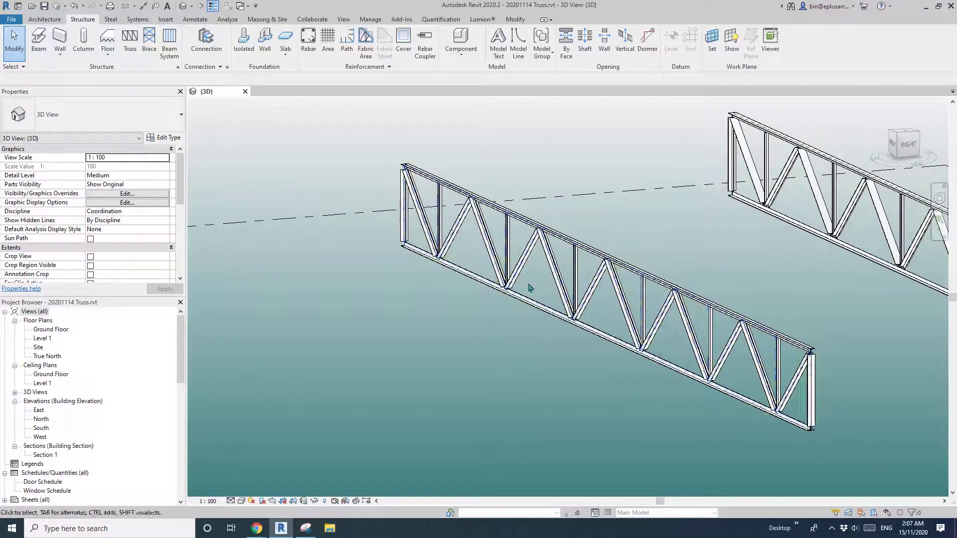
pyautogui.scroll(1, 636, 311)
pyautogui.moveTo(636, 312); pyautogui.dragTo(605, 316, button='middle')
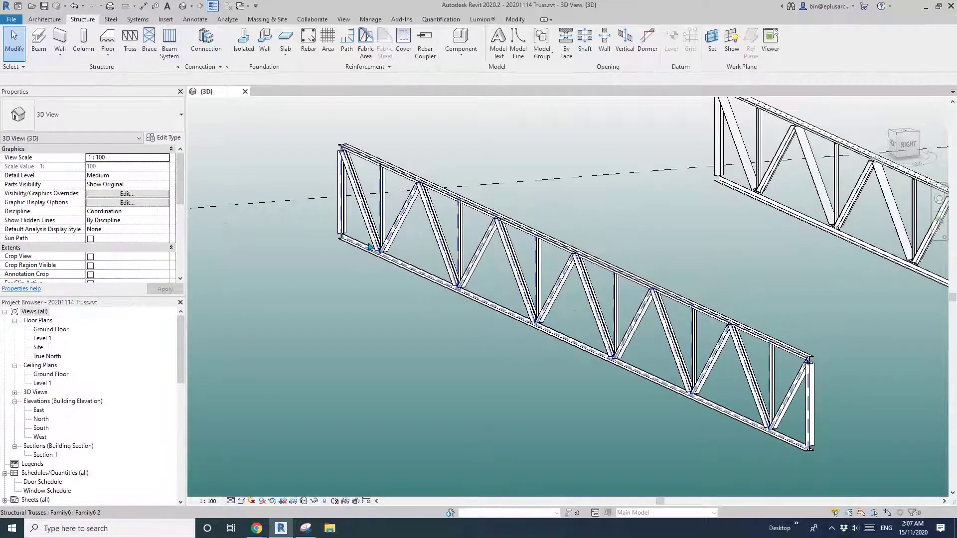
pyautogui.scroll(2, 314, 192)
pyautogui.scroll(-4, 378, 257)
pyautogui.moveTo(539, 291); pyautogui.dragTo(488, 271, button='middle')
pyautogui.scroll(5, 488, 271)
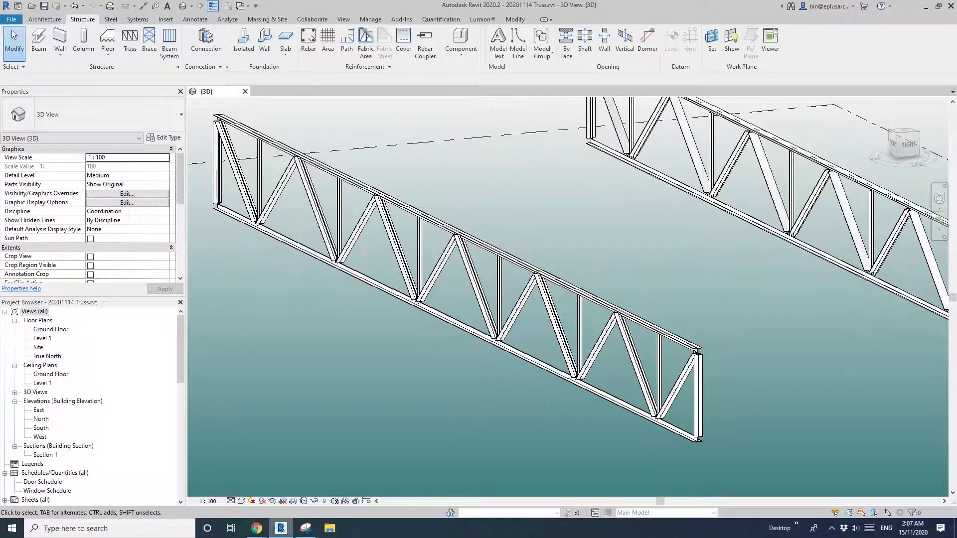
pyautogui.scroll(-4, 655, 348)
pyautogui.scroll(1, 867, 314)
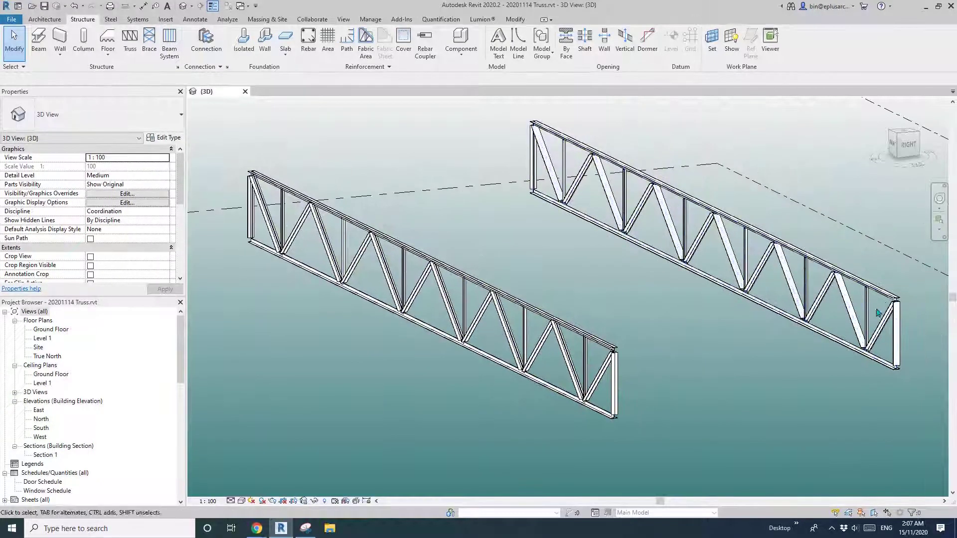
# Step: Shorten the neighbouring wide-web truss from its near end, first to about 17200 mm and again to about 12800 mm
pyautogui.scroll(4, 878, 288)
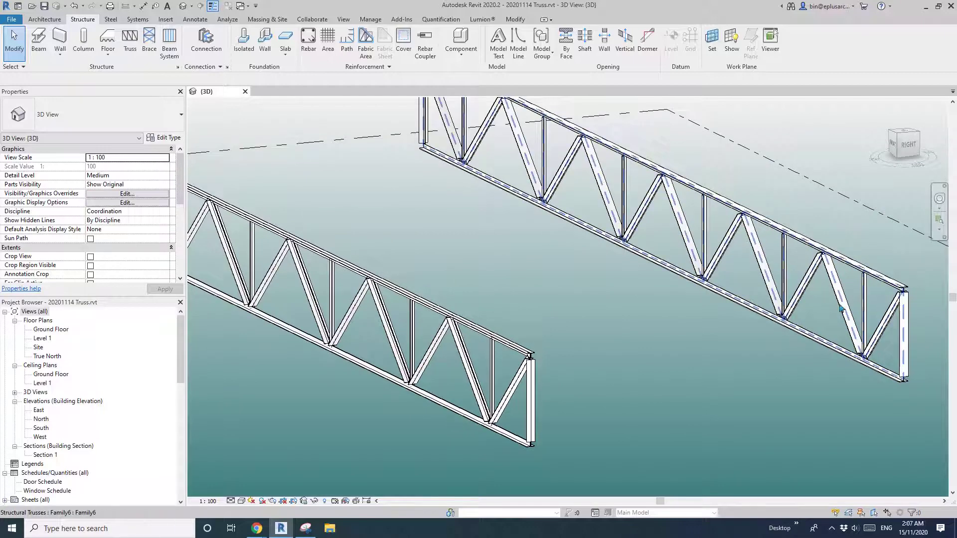
pyautogui.moveTo(783, 294); pyautogui.dragTo(668, 273, button='middle')
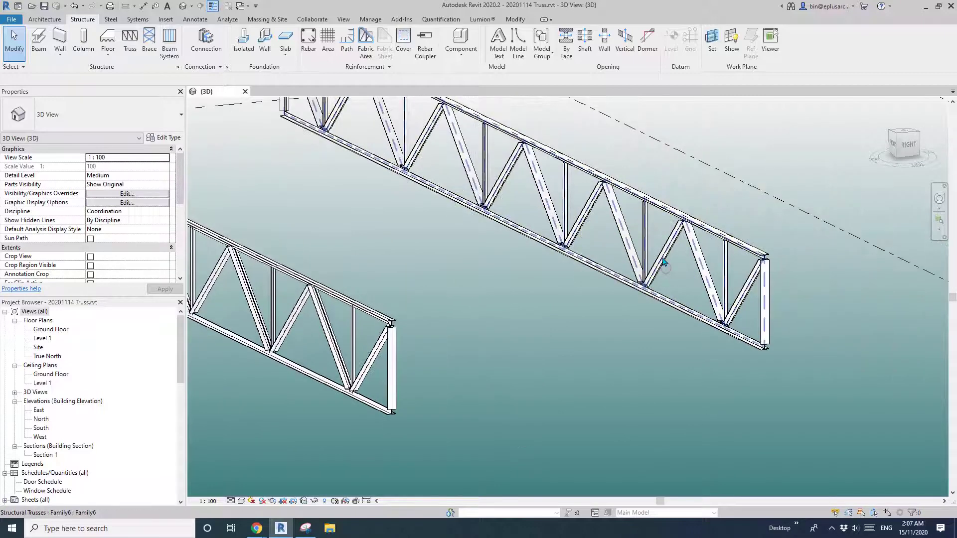
pyautogui.click(667, 269)
pyautogui.moveTo(744, 305); pyautogui.dragTo(700, 317, button='middle')
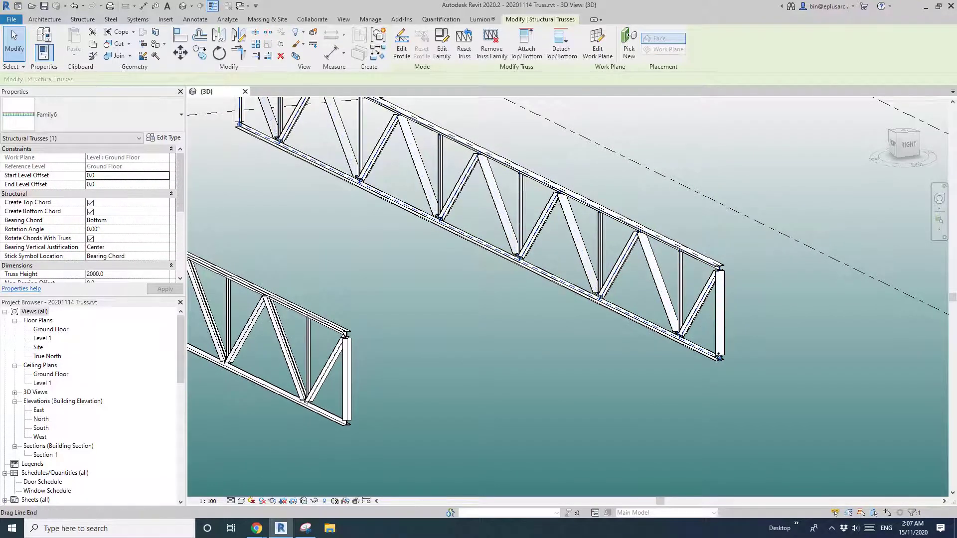
pyautogui.moveTo(720, 361); pyautogui.dragTo(560, 282)
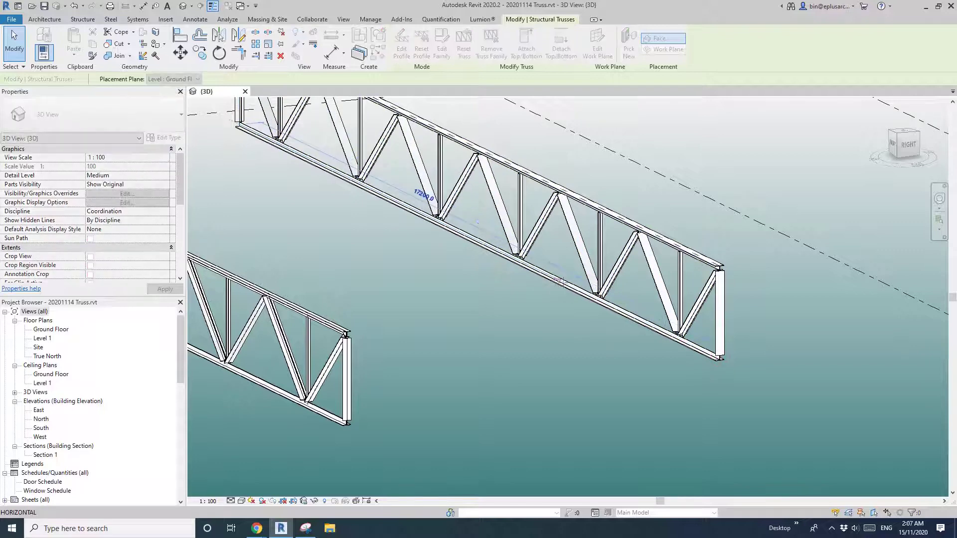
pyautogui.moveTo(583, 285); pyautogui.dragTo(687, 352, button='middle')
pyautogui.scroll(2, 622, 281)
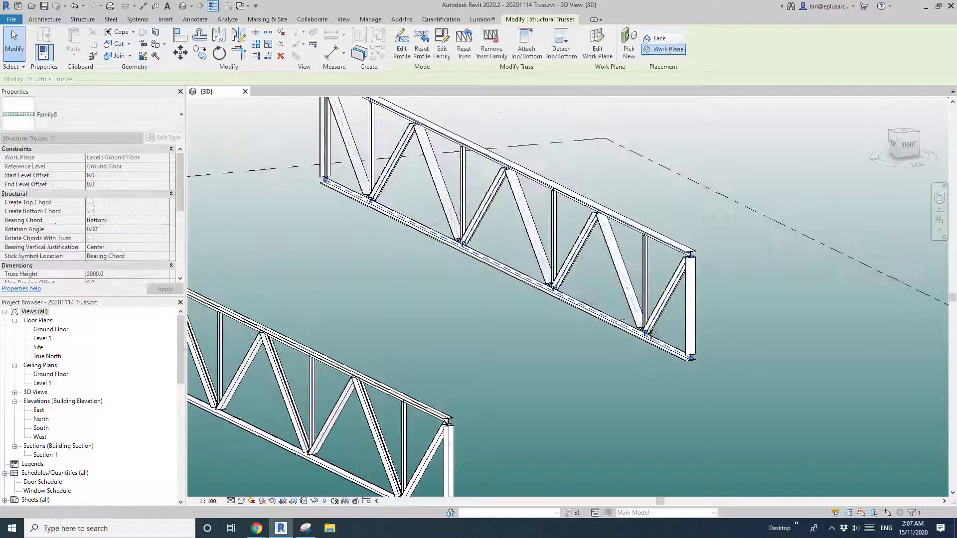
pyautogui.moveTo(688, 353); pyautogui.dragTo(691, 359)
pyautogui.moveTo(600, 314); pyautogui.dragTo(598, 313)
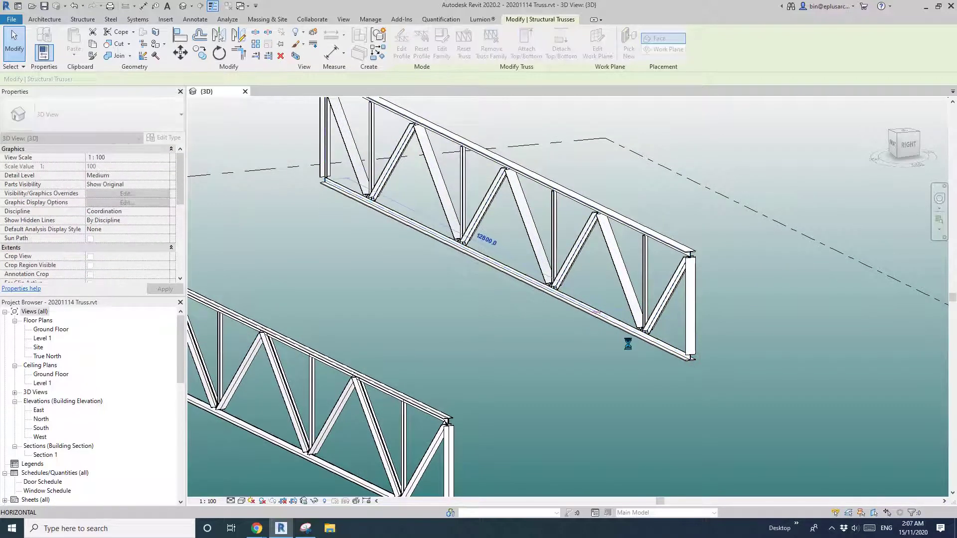
# Step: Shorten the doubled truss's half with intermediate verticals to about 14000 mm from its near end
pyautogui.scroll(-1, 628, 293)
pyautogui.moveTo(628, 293); pyautogui.dragTo(746, 239, button='middle')
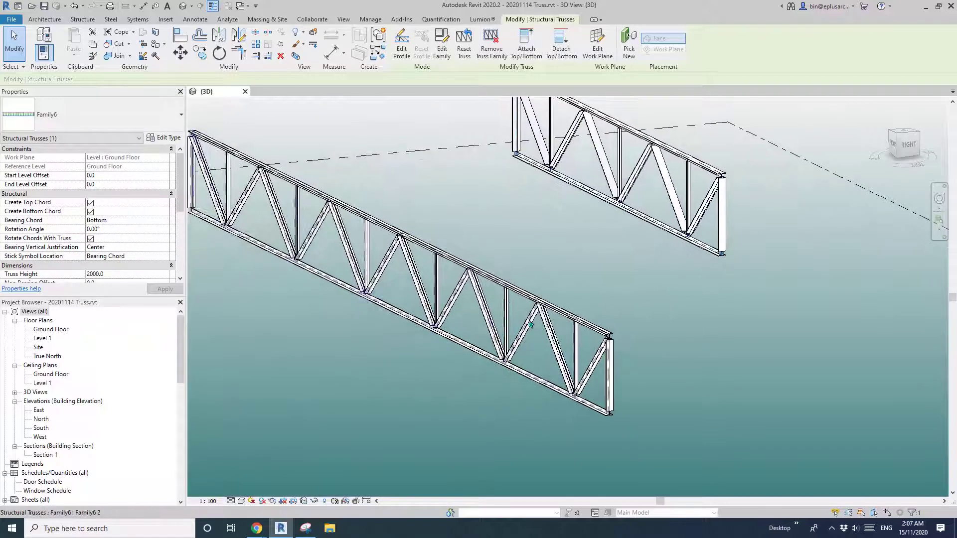
pyautogui.click(600, 410)
pyautogui.moveTo(608, 414); pyautogui.dragTo(611, 419)
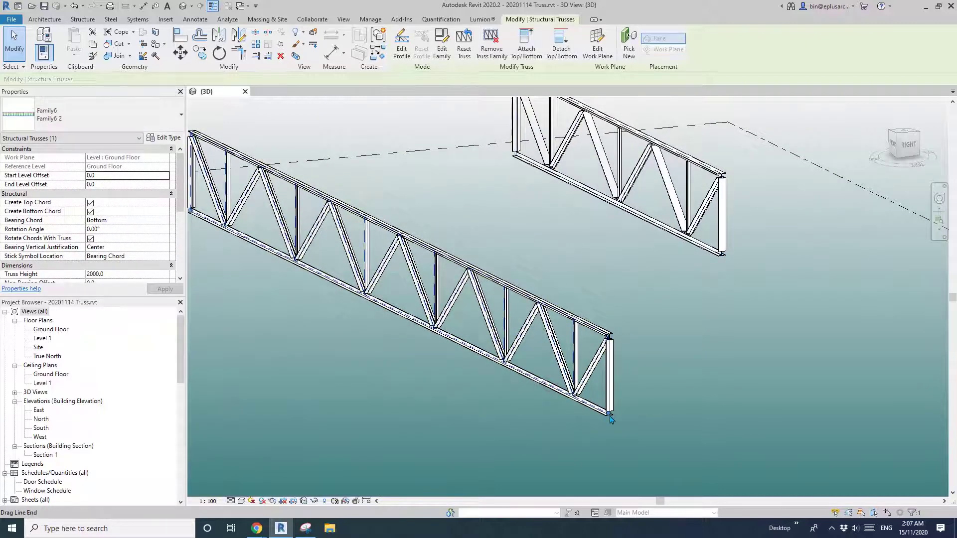
pyautogui.moveTo(471, 340); pyautogui.dragTo(418, 319)
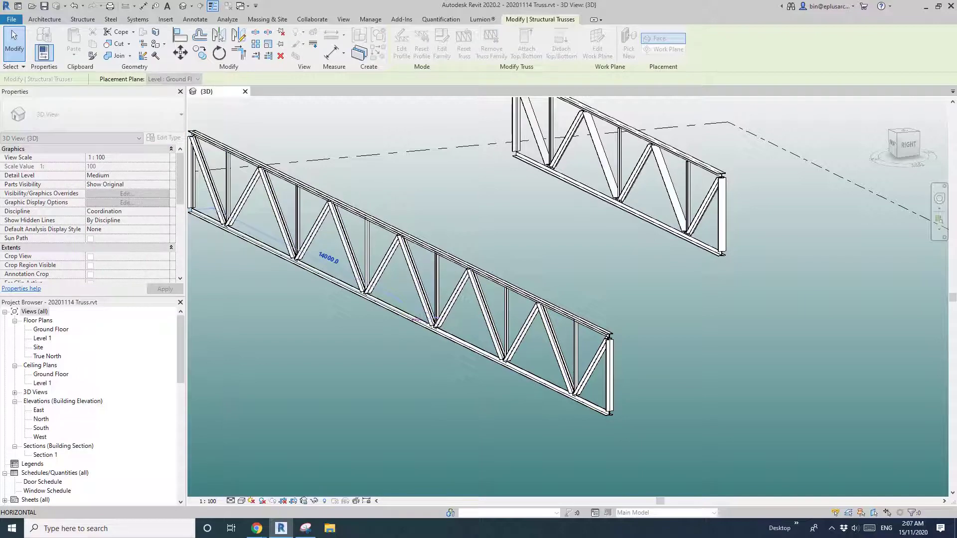
pyautogui.moveTo(539, 356); pyautogui.dragTo(676, 390, button='middle')
pyautogui.press('Escape')
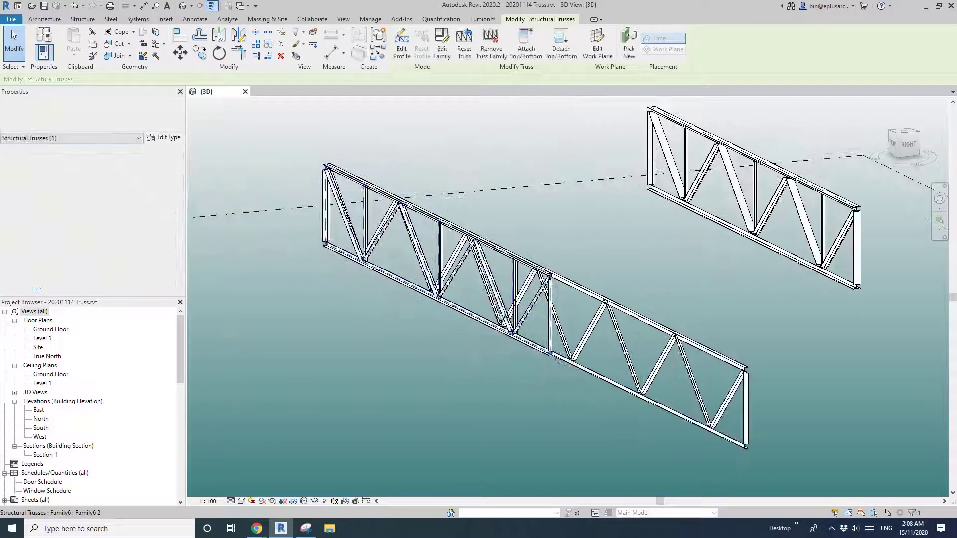
# Step: Set the length of the doubled truss's half with intermediate verticals to exactly 15000 mm from its near end
pyautogui.scroll(5, 480, 302)
pyautogui.scroll(-2, 577, 337)
pyautogui.moveTo(593, 331); pyautogui.dragTo(367, 243, button='middle')
pyautogui.scroll(-1, 367, 243)
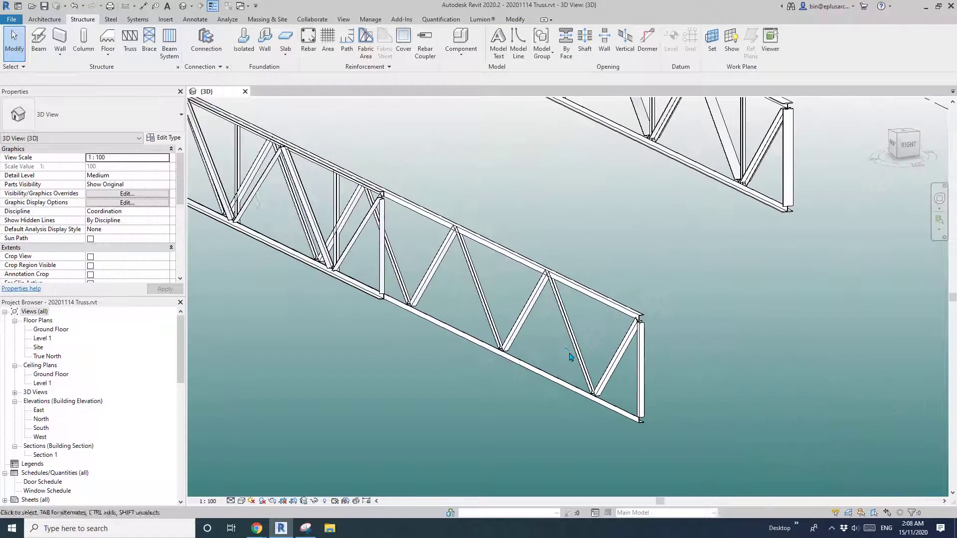
pyautogui.click(597, 379)
pyautogui.press('Escape')
pyautogui.click(379, 294)
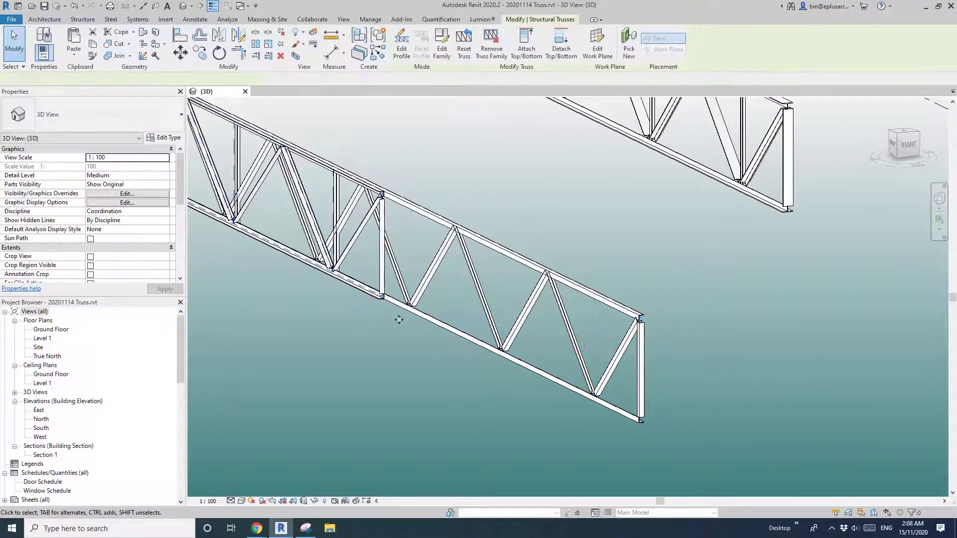
pyautogui.scroll(-1, 399, 320)
pyautogui.moveTo(399, 320); pyautogui.dragTo(479, 345, button='middle')
pyautogui.moveTo(487, 339); pyautogui.dragTo(490, 338)
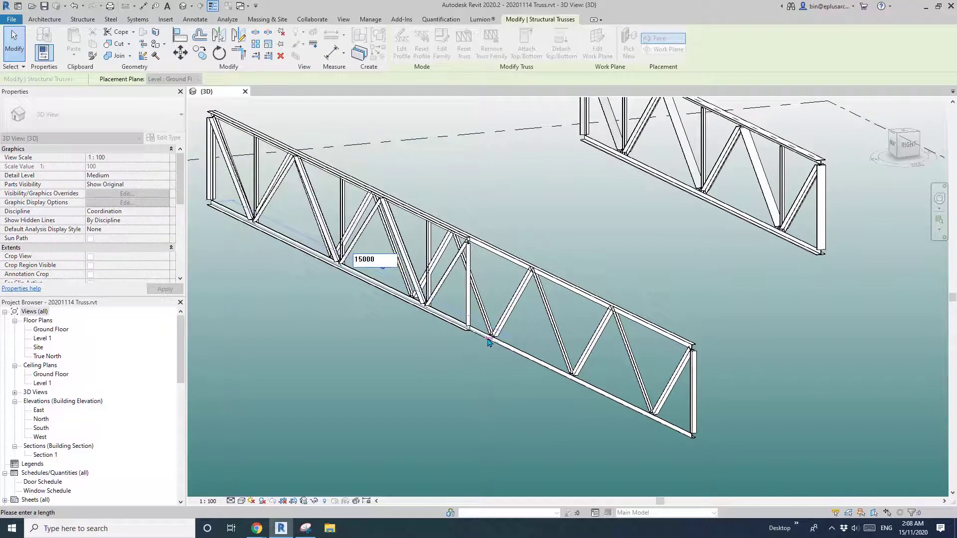
pyautogui.press('Return')
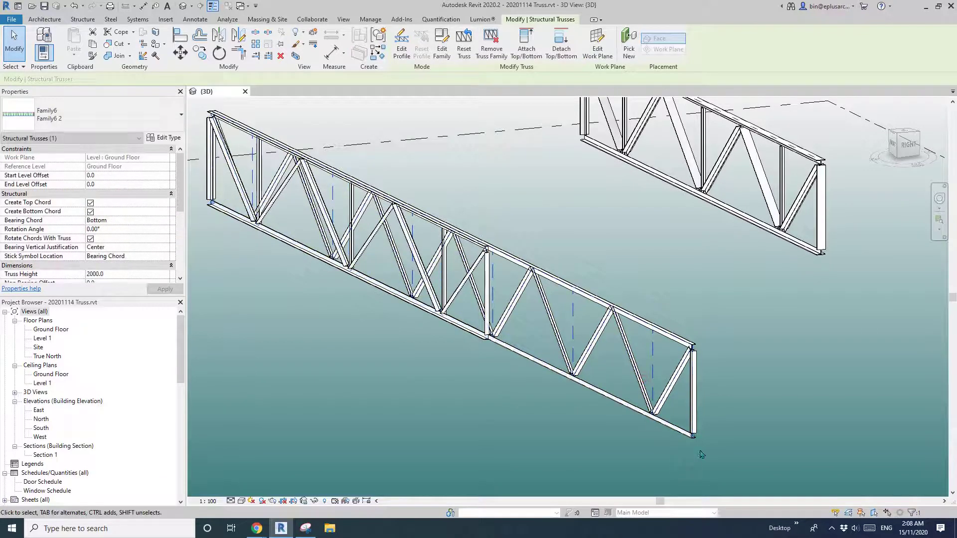
# Step: Set the length of the doubled truss's half without verticals to 15000 mm from its near end
pyautogui.moveTo(675, 427); pyautogui.dragTo(675, 427)
pyautogui.write('15000')
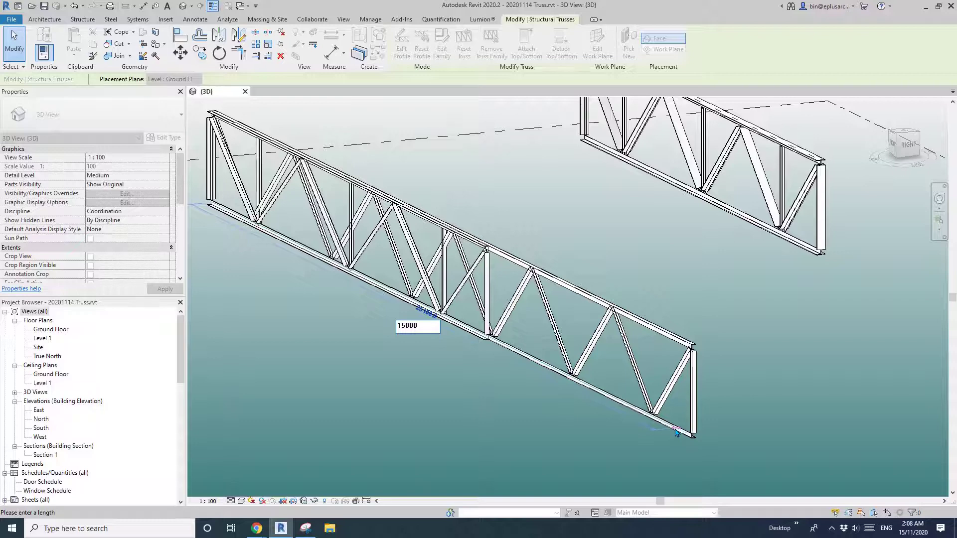
pyautogui.press('Return')
pyautogui.press('Escape')
pyautogui.moveTo(529, 341); pyautogui.dragTo(655, 378, button='middle')
pyautogui.scroll(2, 500, 303)
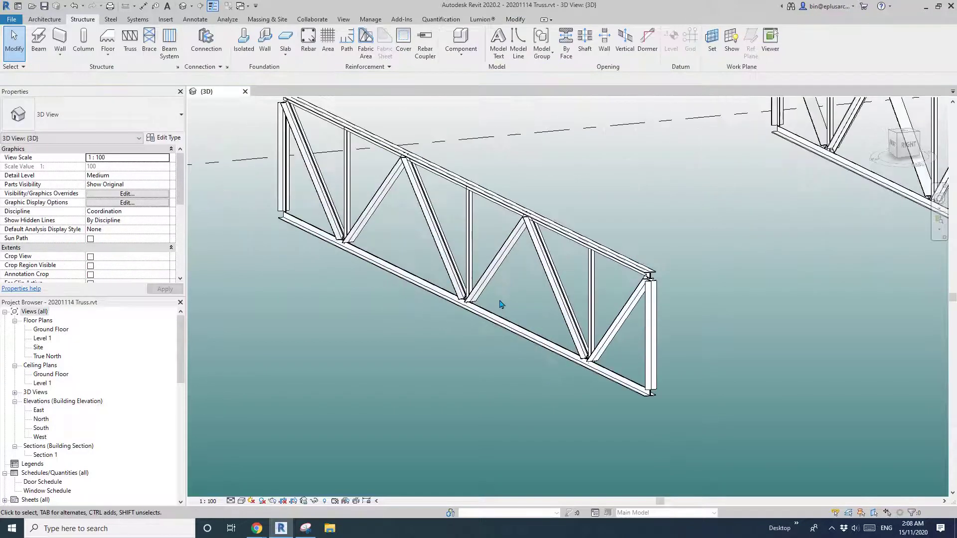
pyautogui.scroll(1, 501, 304)
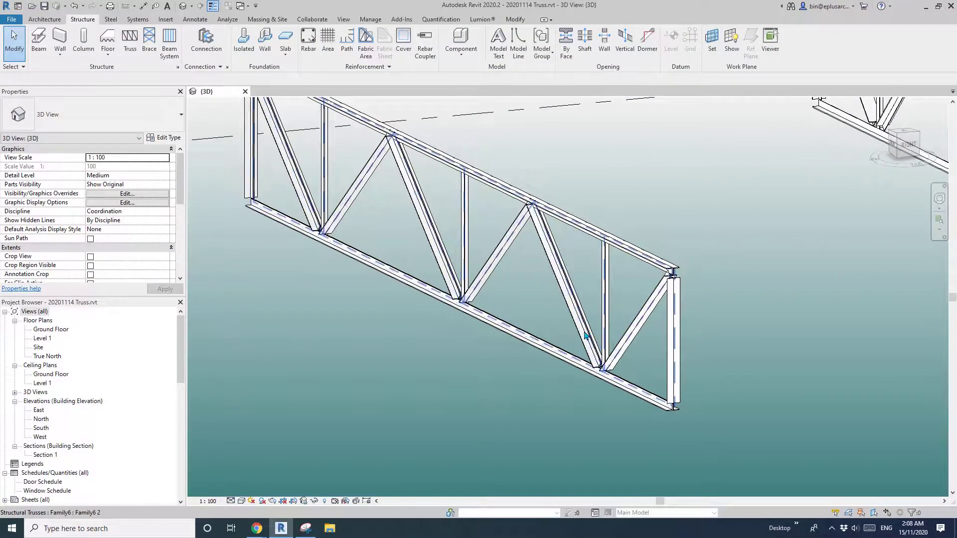
# Step: Extend one half of the doubled truss from its near end to a length of 30000 mm
pyautogui.scroll(-6, 578, 335)
pyautogui.moveTo(531, 340); pyautogui.dragTo(441, 324, button='middle')
pyautogui.click(498, 333)
pyautogui.scroll(-1, 524, 345)
pyautogui.moveTo(498, 413); pyautogui.dragTo(495, 326, button='middle')
pyautogui.keyDown('shift'); pyautogui.moveTo(496, 326); pyautogui.dragTo(553, 333, button='middle'); pyautogui.keyUp('shift')
pyautogui.moveTo(537, 292); pyautogui.dragTo(587, 333)
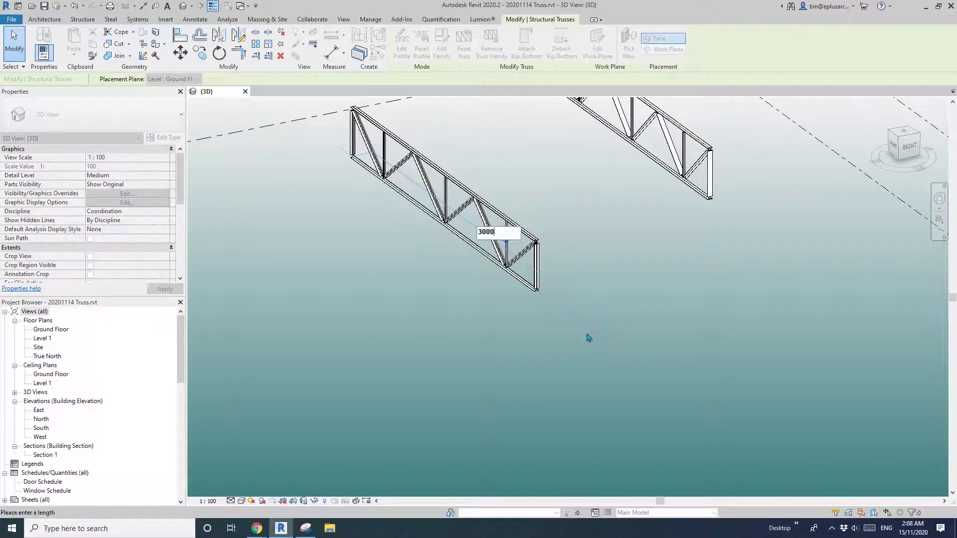
pyautogui.press('Return')
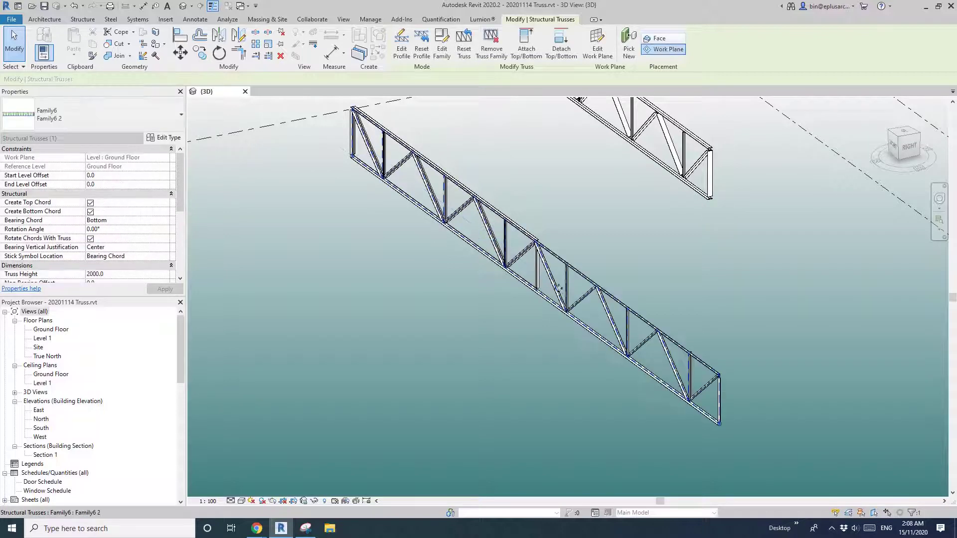
# Step: Extend the remaining 15000 mm half of the doubled truss to 30000 mm so it matches the lengthened half
pyautogui.moveTo(538, 297); pyautogui.dragTo(554, 302)
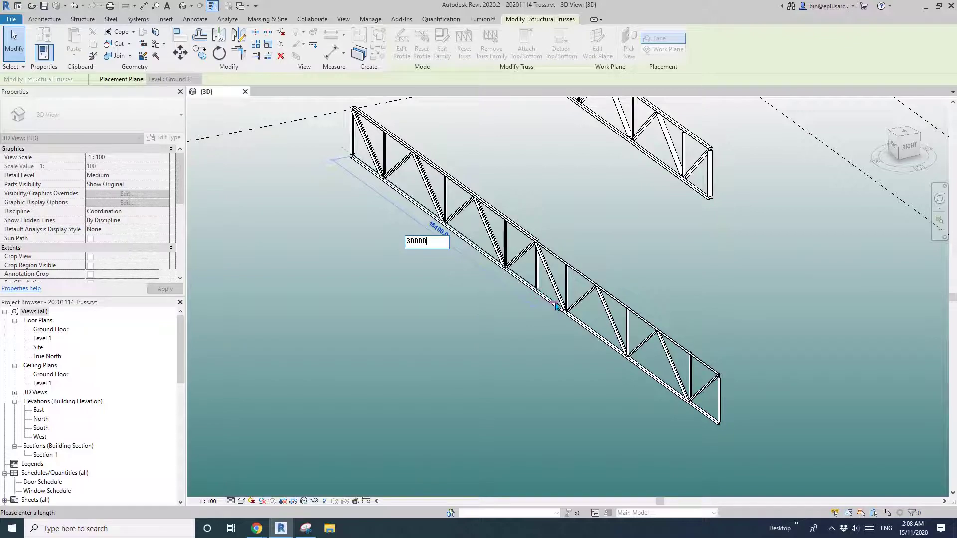
pyautogui.write('30000')
pyautogui.press('Return')
pyautogui.press('Escape')
# Step: Examine the web members and chord joints along the doubled truss's extended span
pyautogui.keyDown('shift'); pyautogui.moveTo(556, 307); pyautogui.dragTo(633, 313, button='middle'); pyautogui.keyUp('shift')
pyautogui.scroll(6, 497, 224)
pyautogui.keyDown('shift'); pyautogui.moveTo(687, 342); pyautogui.dragTo(675, 352, button='middle'); pyautogui.keyUp('shift')
pyautogui.scroll(3, 671, 342)
pyautogui.moveTo(568, 302); pyautogui.dragTo(494, 282, button='middle')
pyautogui.moveTo(696, 319); pyautogui.dragTo(582, 288, button='middle')
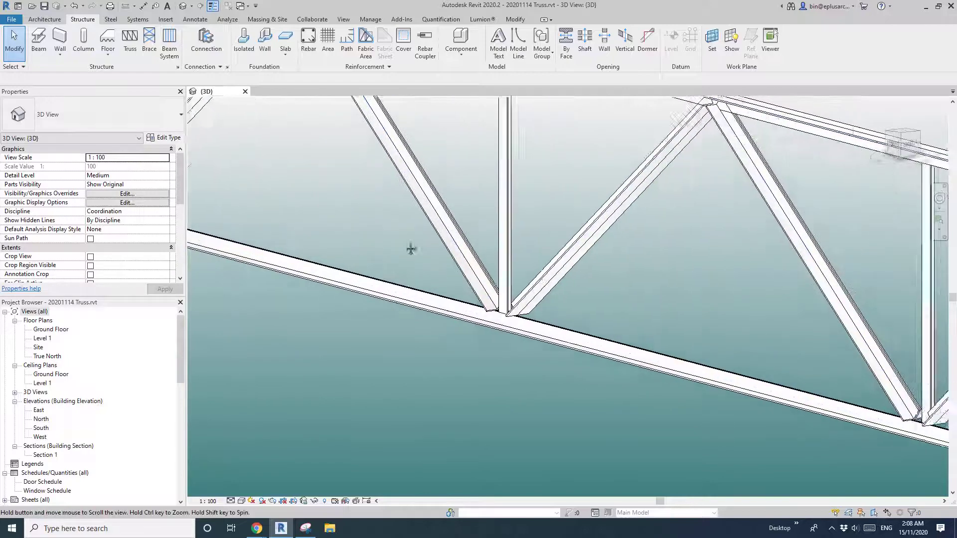
pyautogui.scroll(-5, 563, 286)
pyautogui.scroll(-6, 559, 286)
# Step: Set the length of one 30000 mm half of the doubled truss to 40000 mm from its near end
pyautogui.click(538, 347)
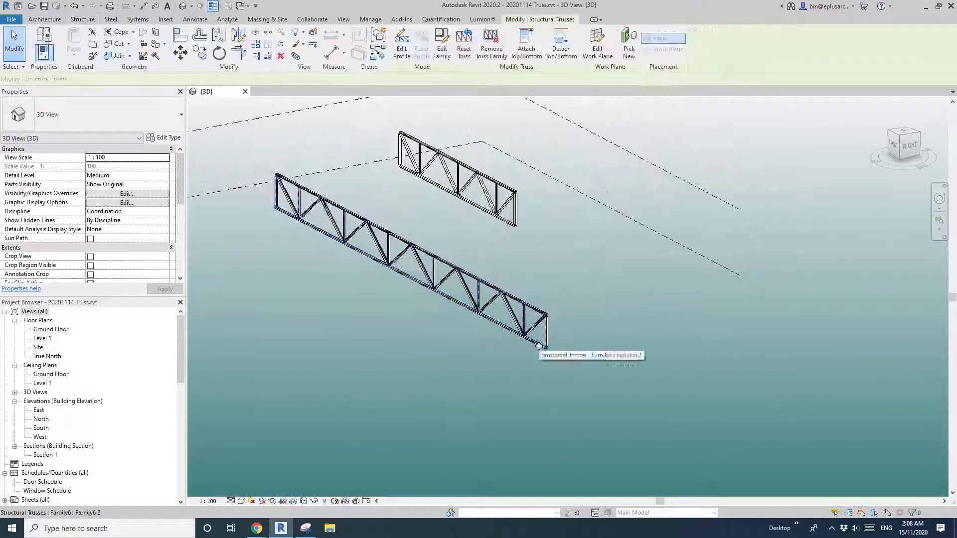
pyautogui.moveTo(547, 348); pyautogui.dragTo(556, 356)
pyautogui.write('40')
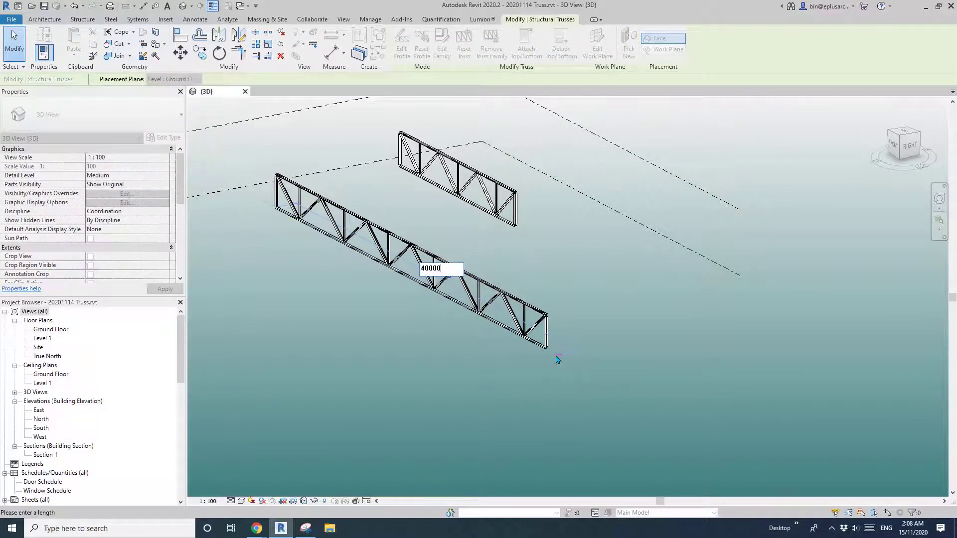
pyautogui.write('000')
pyautogui.press('Return')
# Step: Set the length of the doubled truss's other half to 40000 mm to match
pyautogui.moveTo(547, 351); pyautogui.dragTo(553, 352)
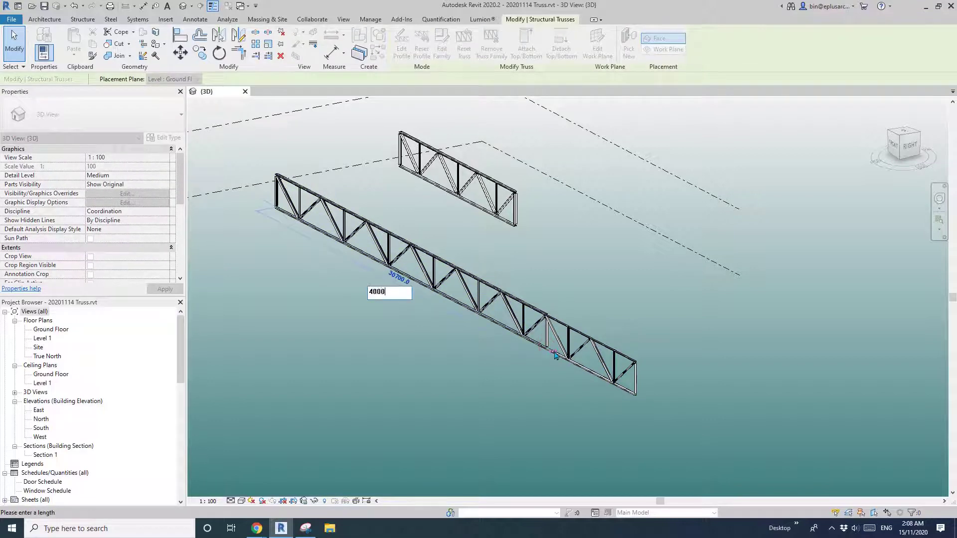
pyautogui.write('40000')
pyautogui.press('Return')
# Step: Inspect the 40000 mm doubled truss along its full length from the near end to the far end
pyautogui.scroll(5, 459, 321)
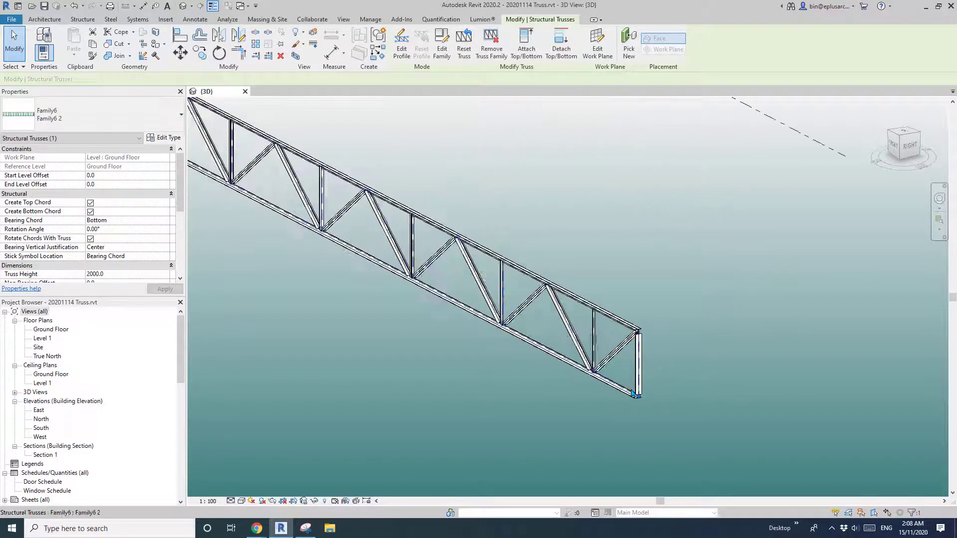
pyautogui.moveTo(240, 220); pyautogui.dragTo(476, 326, button='middle')
pyautogui.moveTo(354, 271); pyautogui.dragTo(615, 378, button='middle')
pyautogui.moveTo(516, 317); pyautogui.dragTo(780, 466, button='middle')
pyautogui.moveTo(414, 254); pyautogui.dragTo(576, 368, button='middle')
pyautogui.scroll(-2, 514, 337)
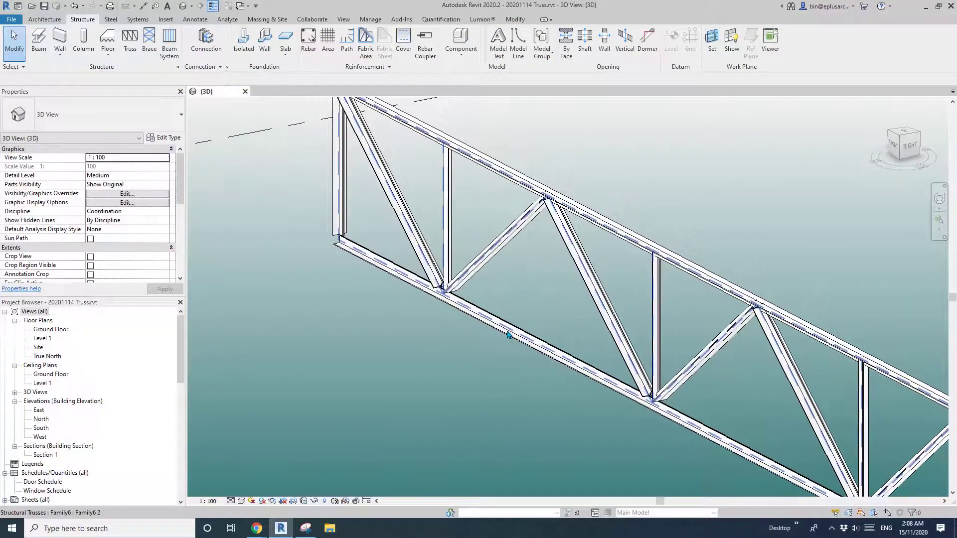
# Step: Move one half of the doubled truss perpendicular to its length, clear of the other half
pyautogui.click(513, 360)
pyautogui.scroll(-3, 511, 365)
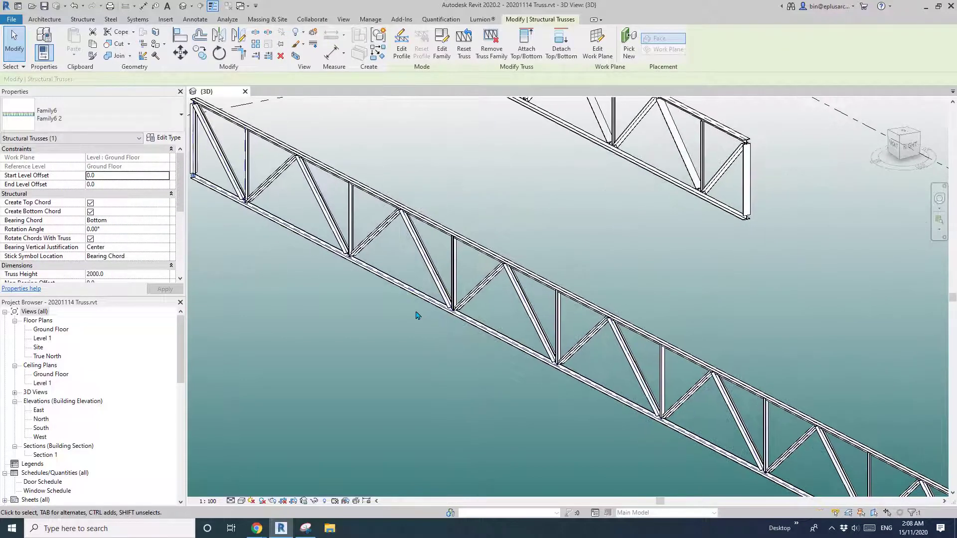
pyautogui.moveTo(495, 331); pyautogui.dragTo(477, 321, button='middle')
pyautogui.press('m')
pyautogui.press('v')
pyautogui.press('m')
pyautogui.press('v')
pyautogui.click(479, 325)
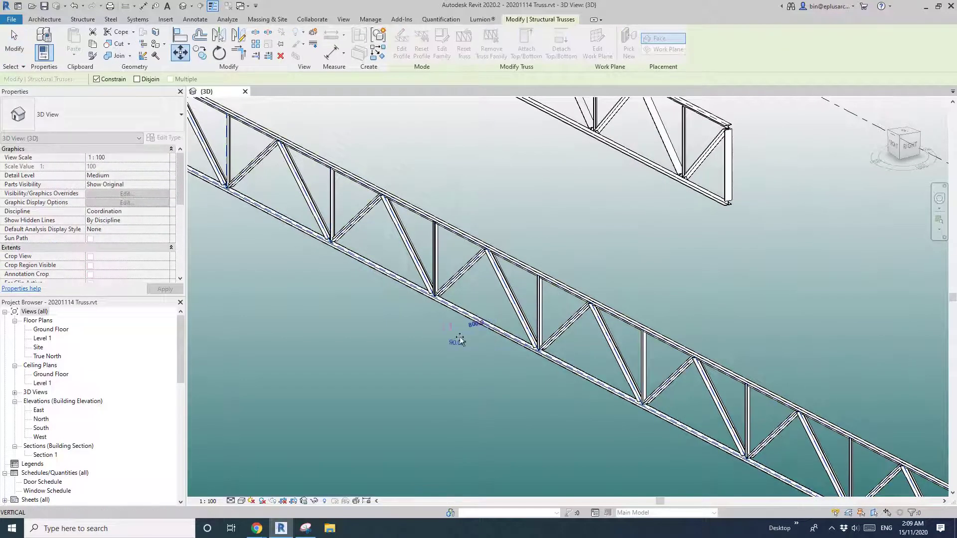
pyautogui.click(428, 348)
pyautogui.scroll(-2, 428, 347)
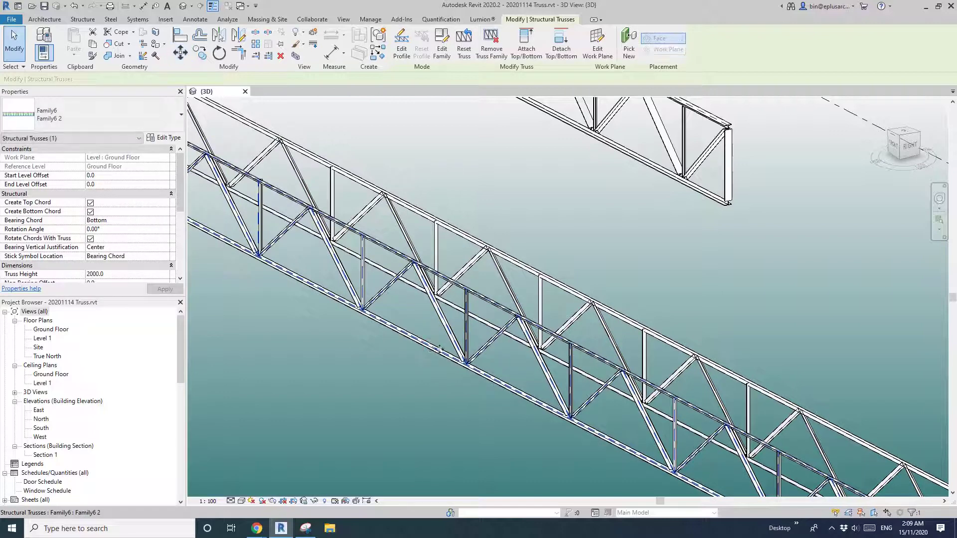
pyautogui.press('Escape')
# Step: Compare the web layouts of the two separated truss halves along their full length
pyautogui.moveTo(472, 364); pyautogui.dragTo(473, 357, button='middle')
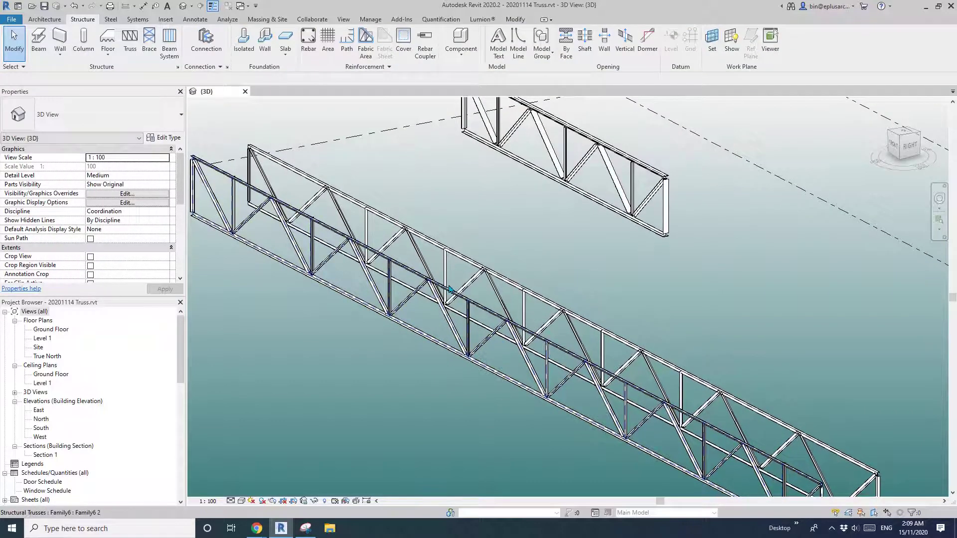
pyautogui.moveTo(572, 338); pyautogui.dragTo(451, 202, button='middle')
pyautogui.scroll(-1, 270, 118)
pyautogui.moveTo(270, 118); pyautogui.dragTo(385, 210, button='middle')
pyautogui.click(365, 196)
pyautogui.press('Escape')
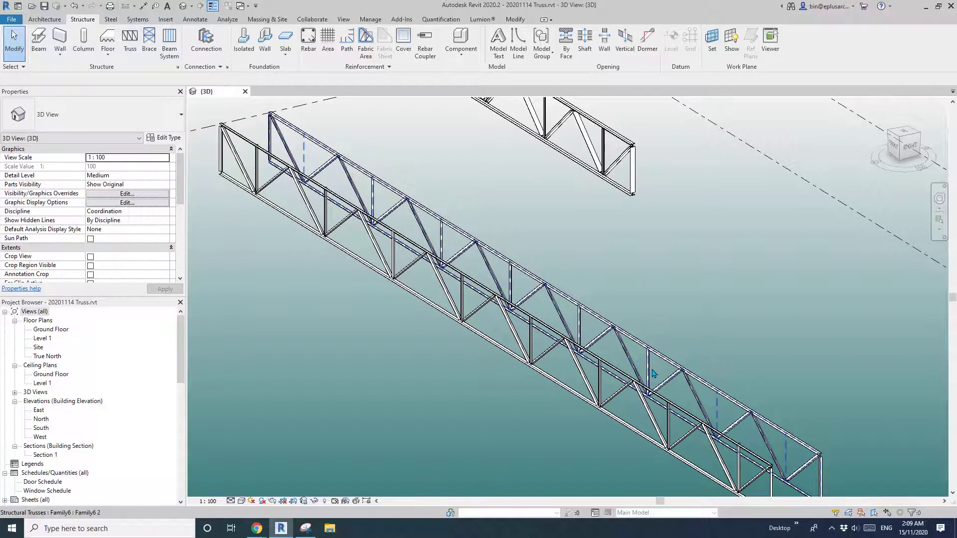
pyautogui.moveTo(644, 364); pyautogui.dragTo(604, 334, button='middle')
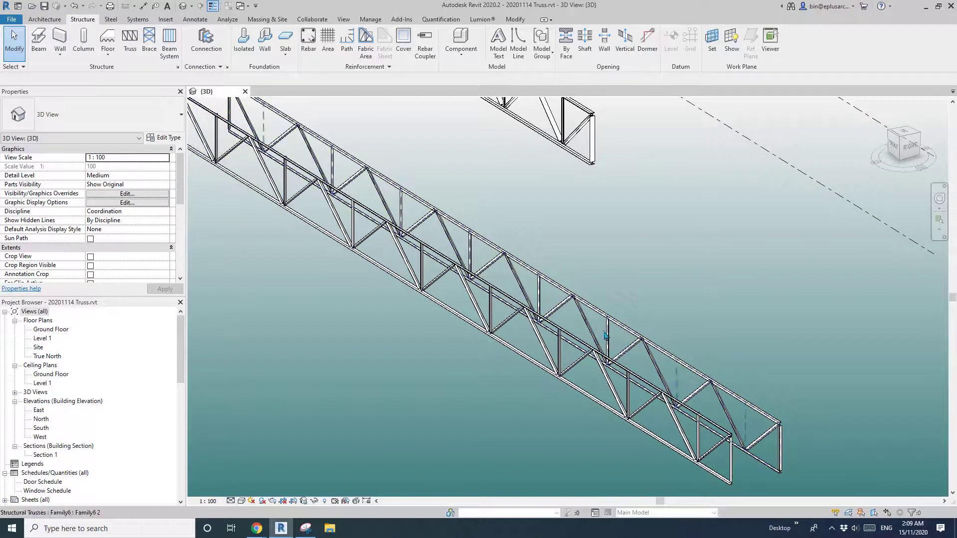
pyautogui.scroll(-1, 592, 339)
pyautogui.scroll(-1, 596, 344)
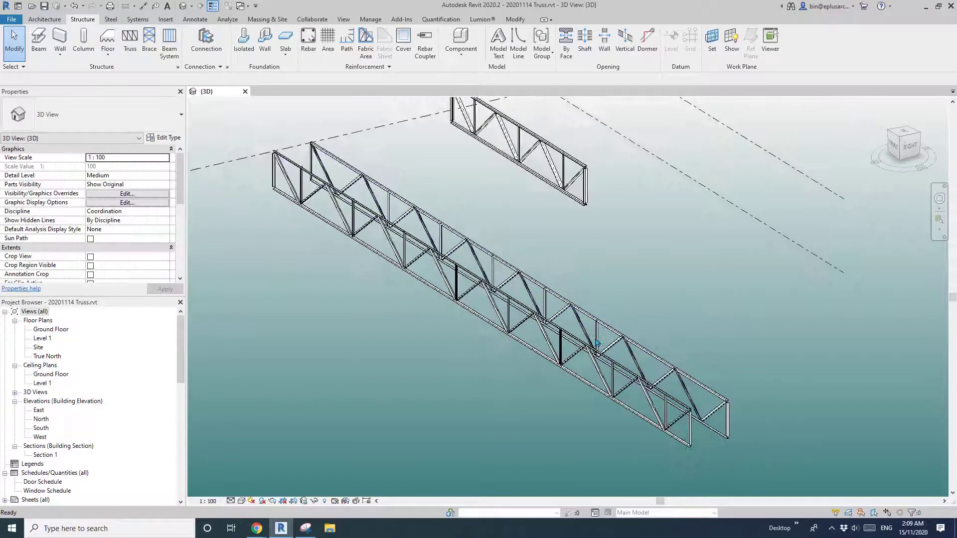
pyautogui.keyDown('shift'); pyautogui.moveTo(592, 323); pyautogui.dragTo(548, 322, button='middle'); pyautogui.keyUp('shift')
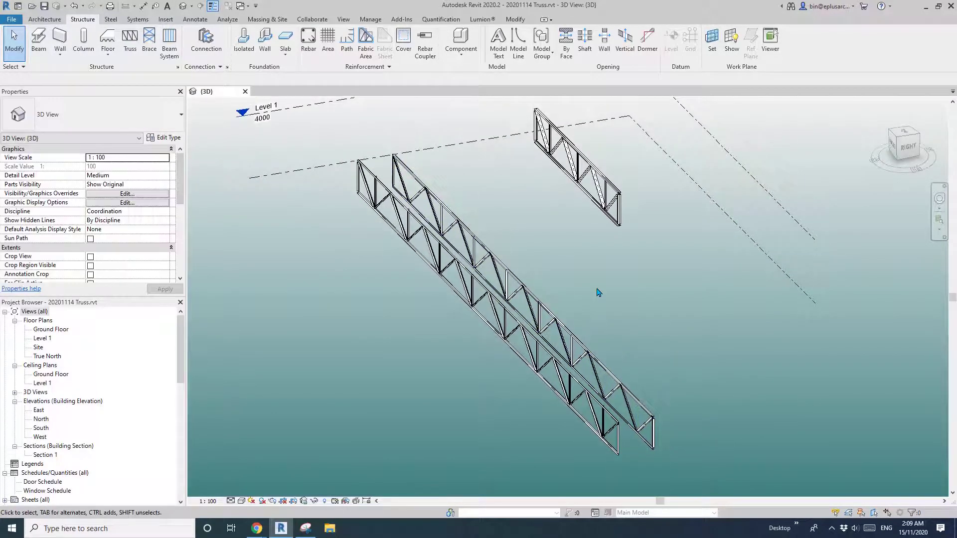